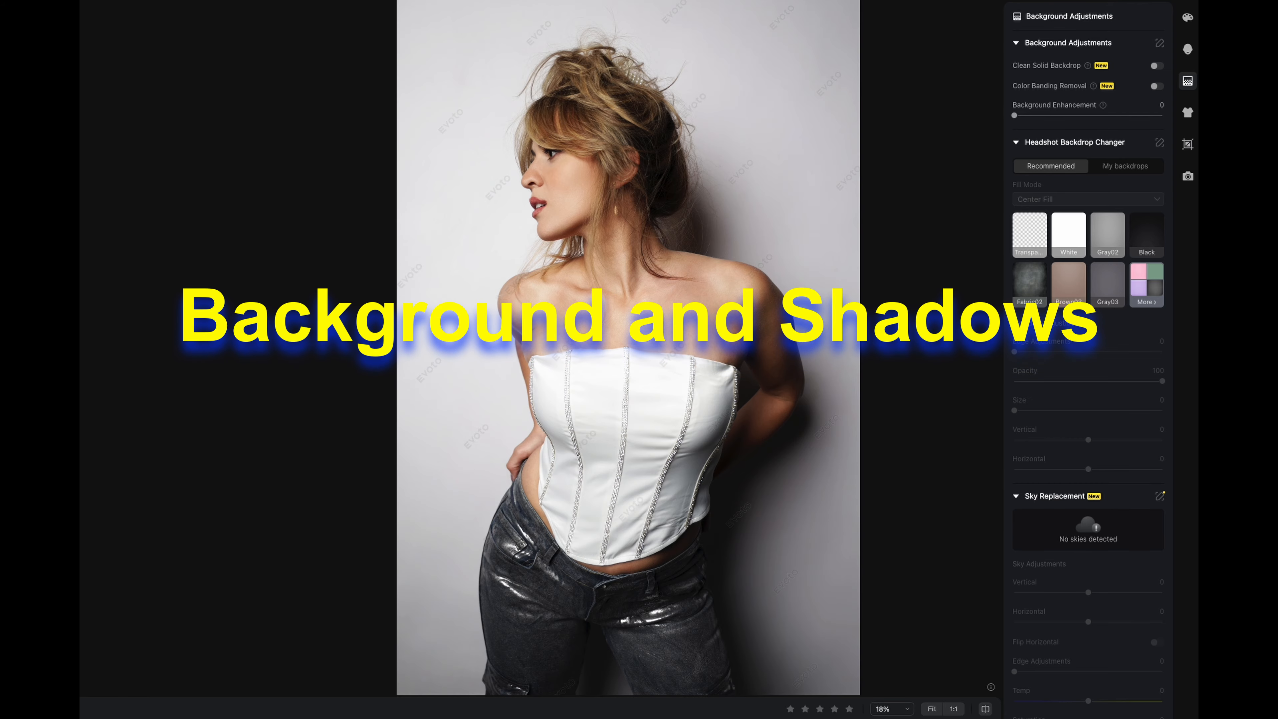
Replace the photo's background with the Blue06 backdrop from the full set of recommended headshot backdrops
{"action": "left_click", "coordinate": [1188, 50]}
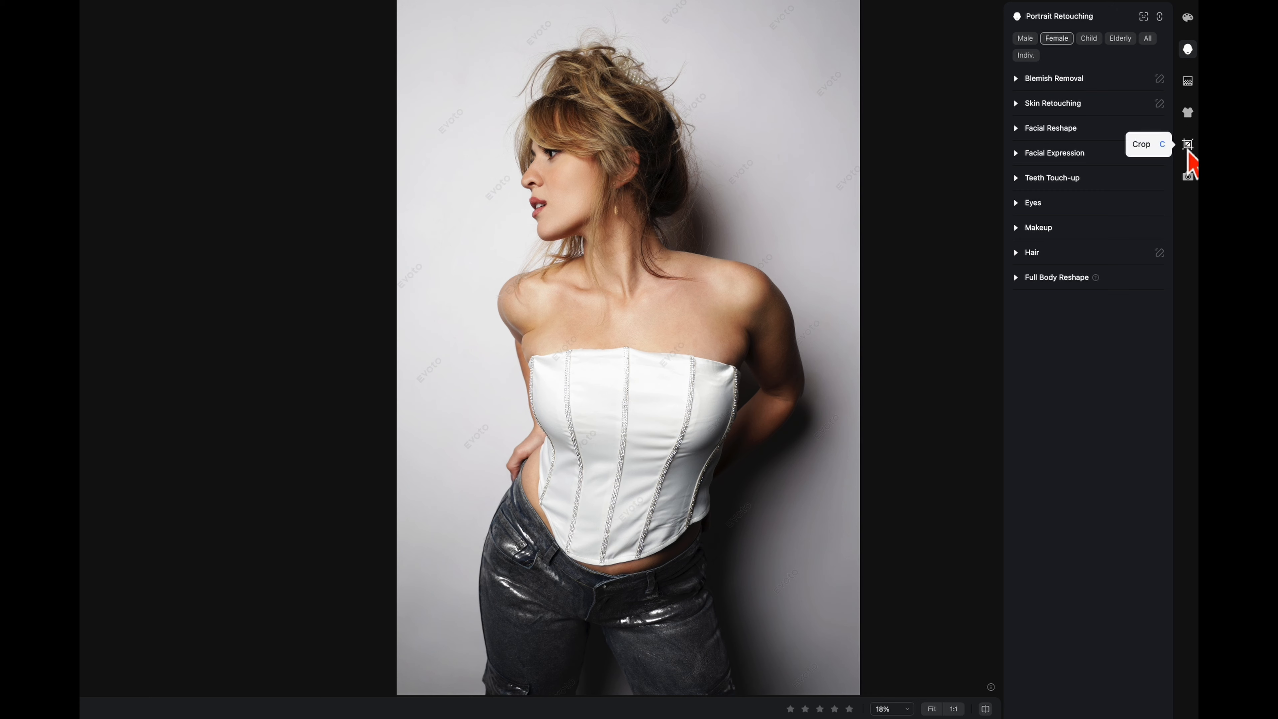
{"action": "left_click", "coordinate": [1188, 82]}
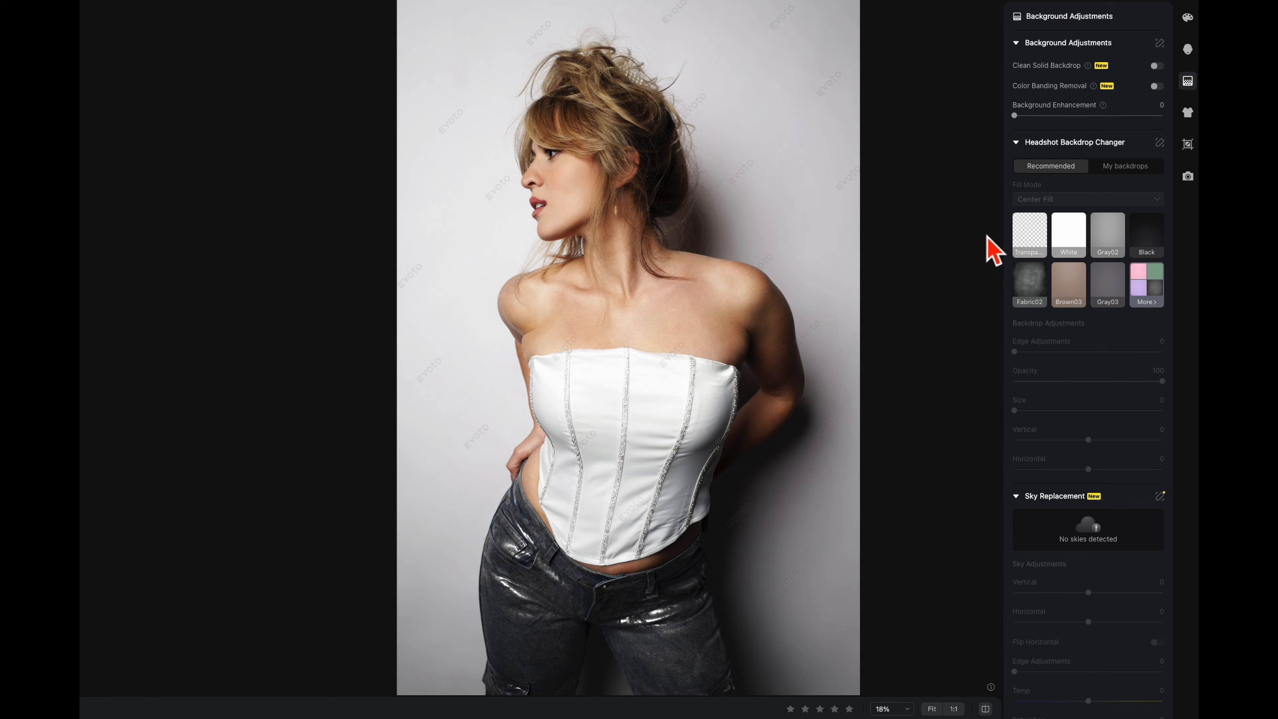
{"action": "left_click", "coordinate": [1149, 289]}
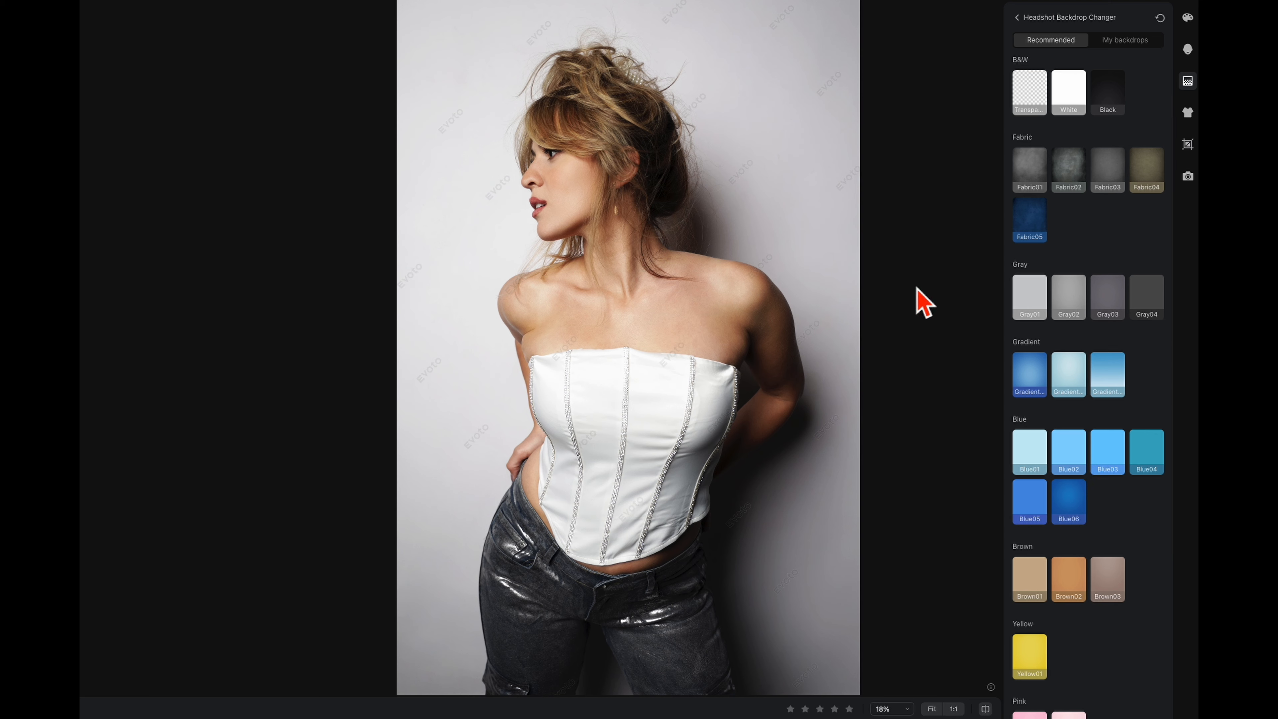
{"action": "scroll", "coordinate": [1090, 491], "scroll_direction": "down", "scroll_amount": 1}
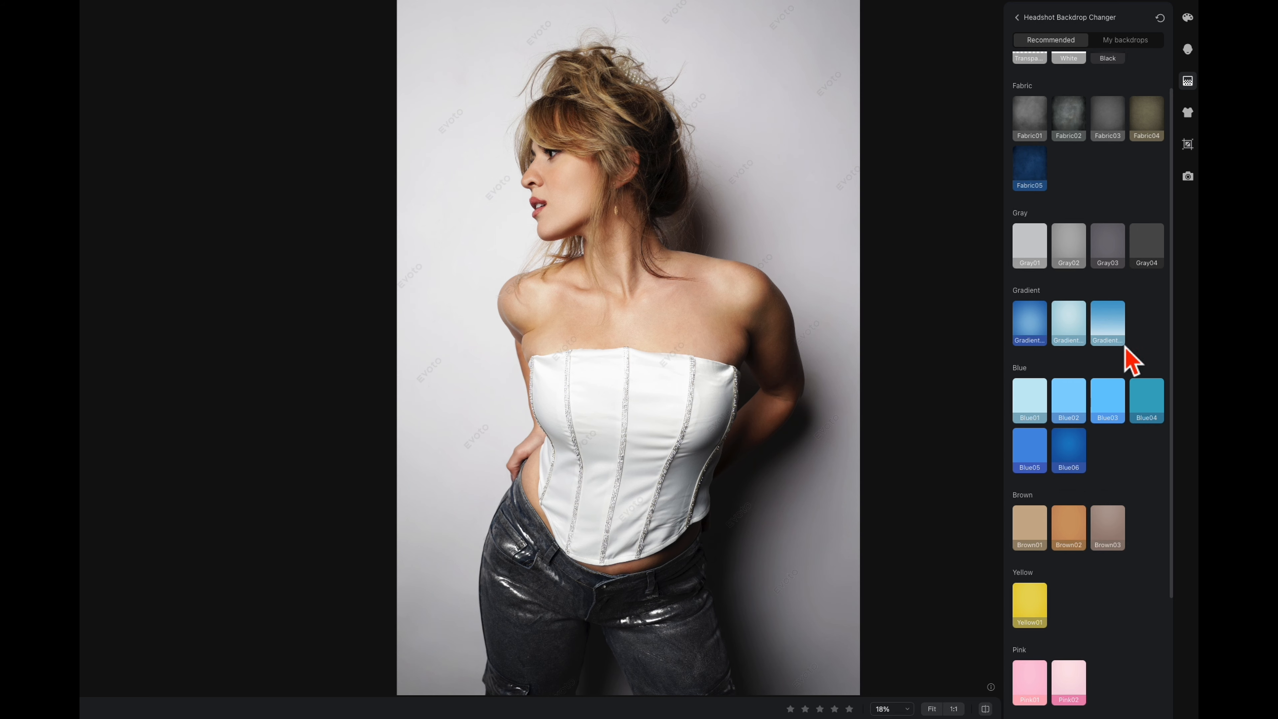
{"action": "left_click", "coordinate": [1082, 450]}
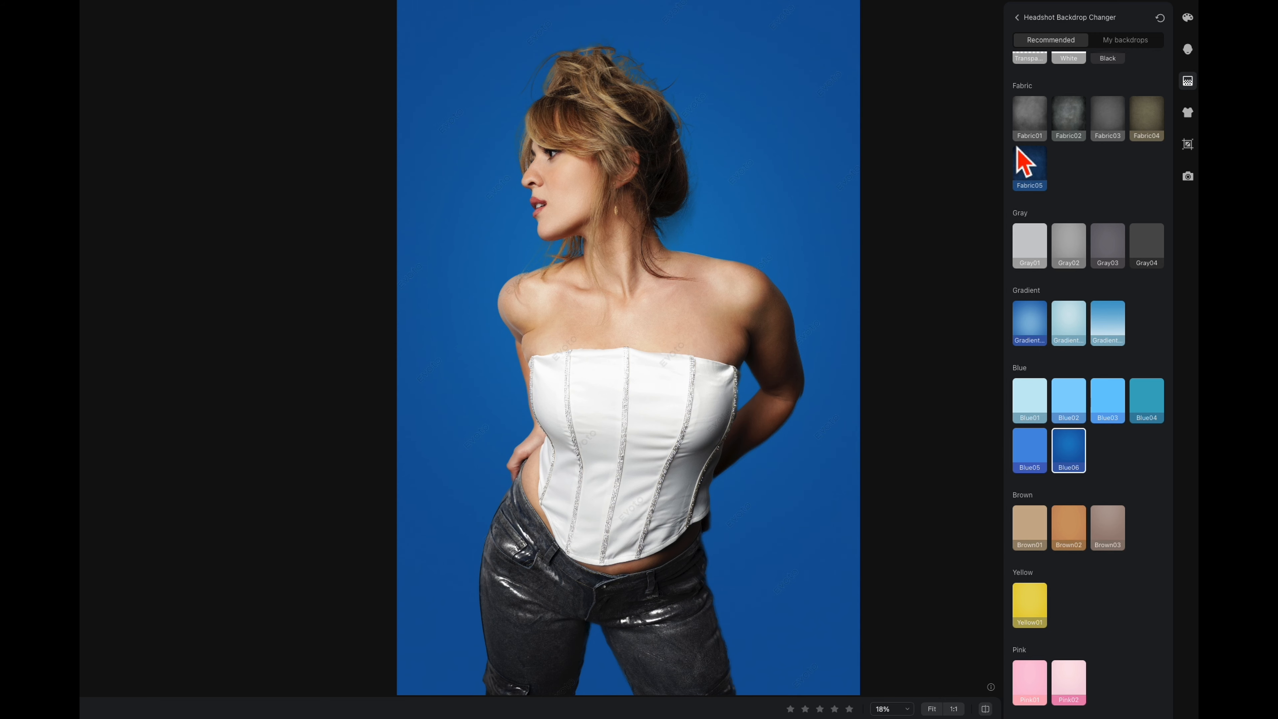
Test the Blue06 backdrop's opacity at low and full strength, settling on 28 so the original shadows show through
{"action": "left_click", "coordinate": [1017, 17]}
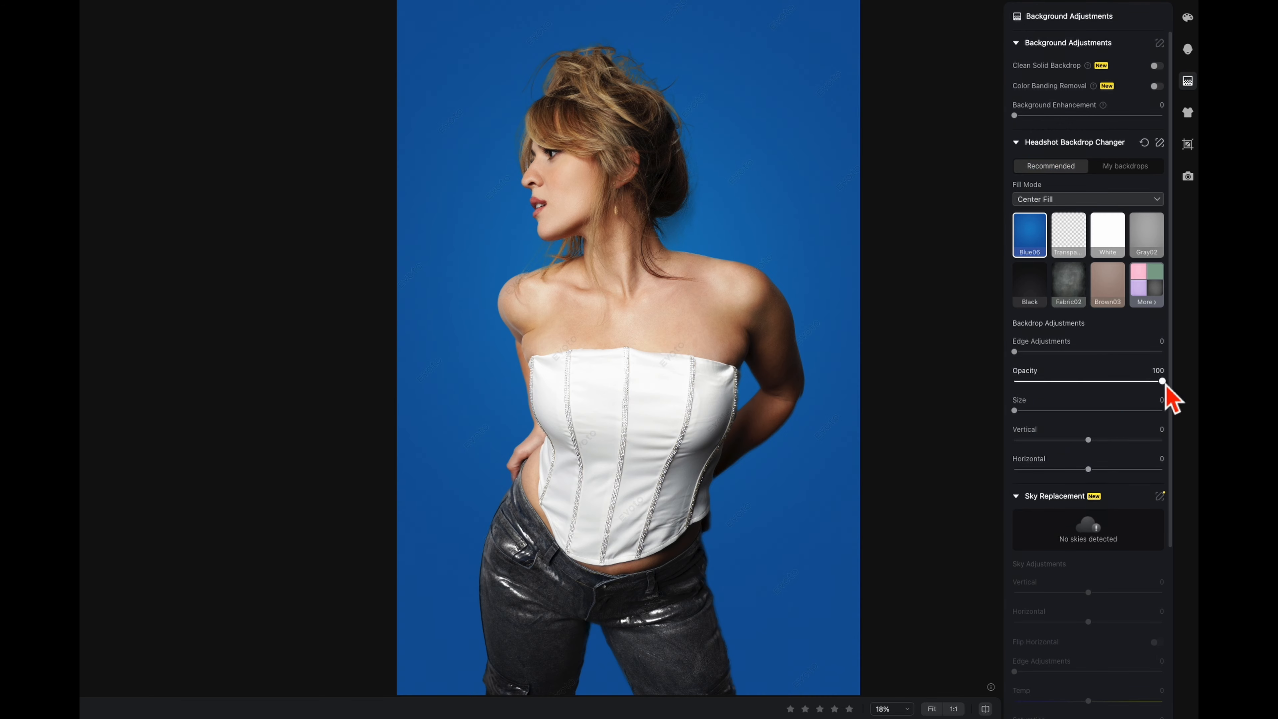
{"action": "left_click_drag", "start_coordinate": [1166, 383], "coordinate": [1066, 388]}
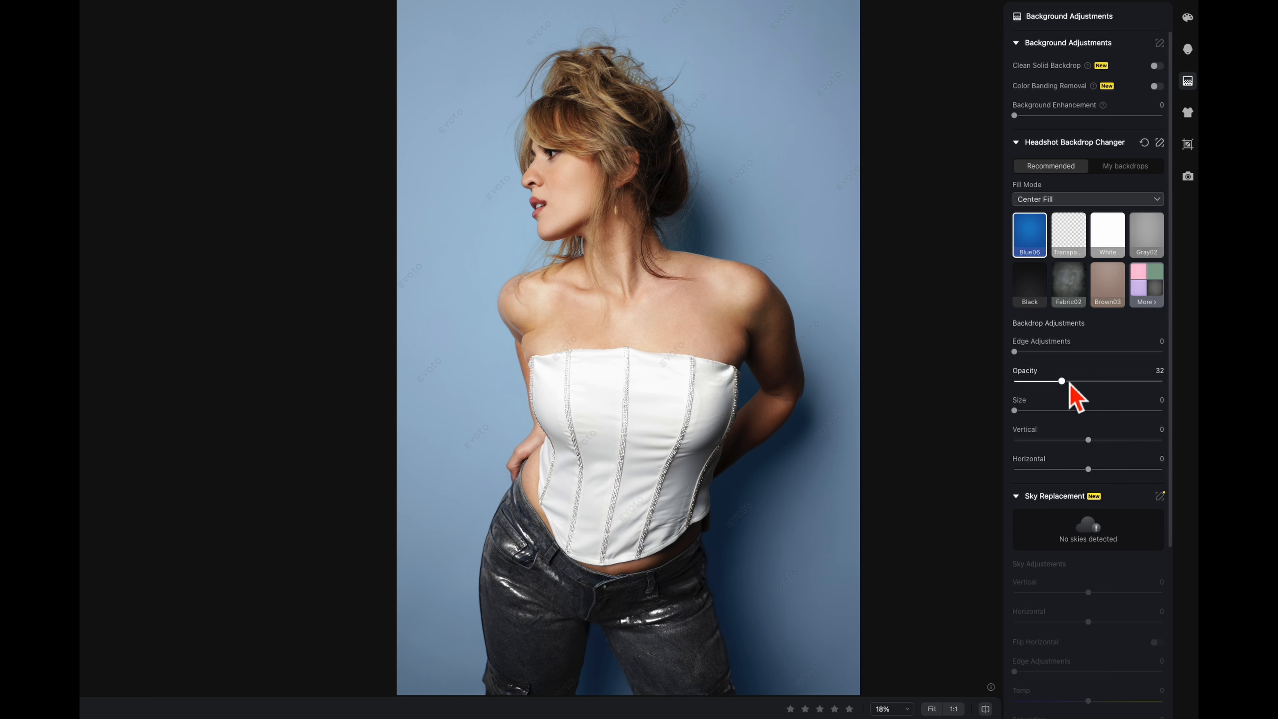
{"action": "left_click_drag", "start_coordinate": [1069, 383], "coordinate": [1063, 381]}
{"action": "left_click_drag", "start_coordinate": [1057, 381], "coordinate": [1182, 384]}
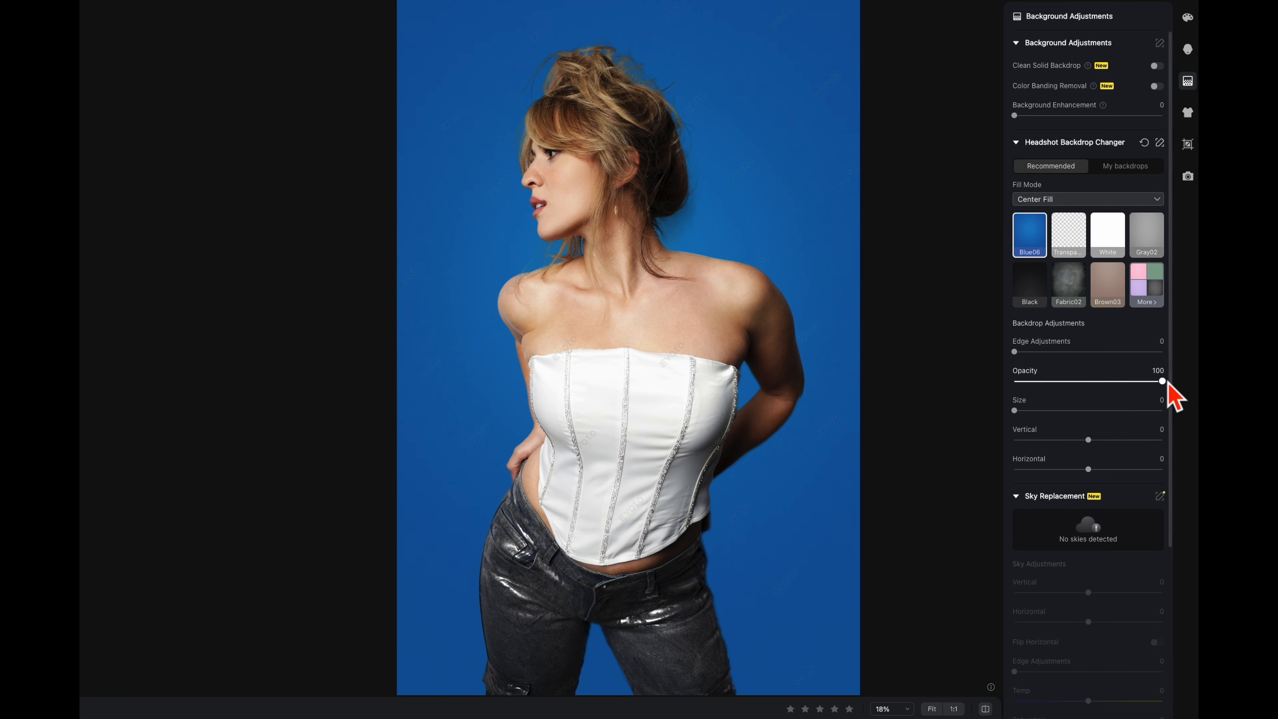
{"action": "left_click_drag", "start_coordinate": [1168, 384], "coordinate": [1060, 384]}
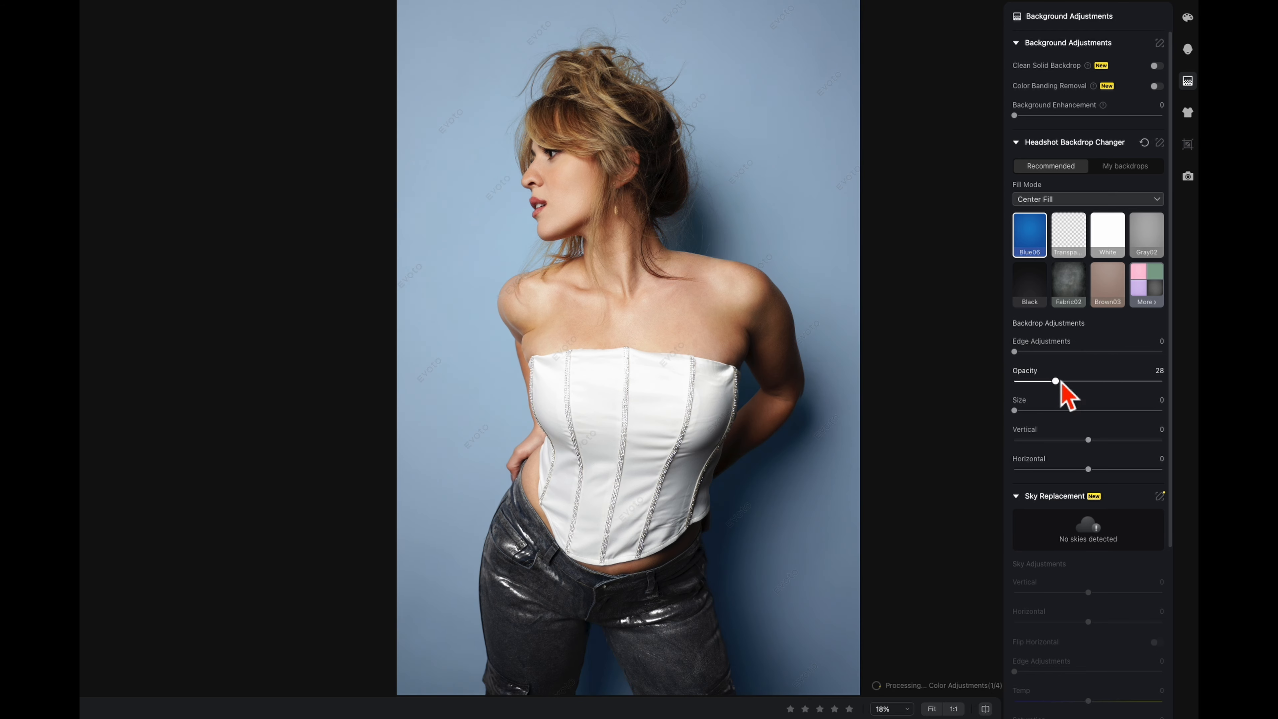
Try other recommended backdrops in turn: bright red, Yellow01, Green03, Brown02, Gradient02, Blue05 and Blue01
{"action": "left_click", "coordinate": [1144, 284]}
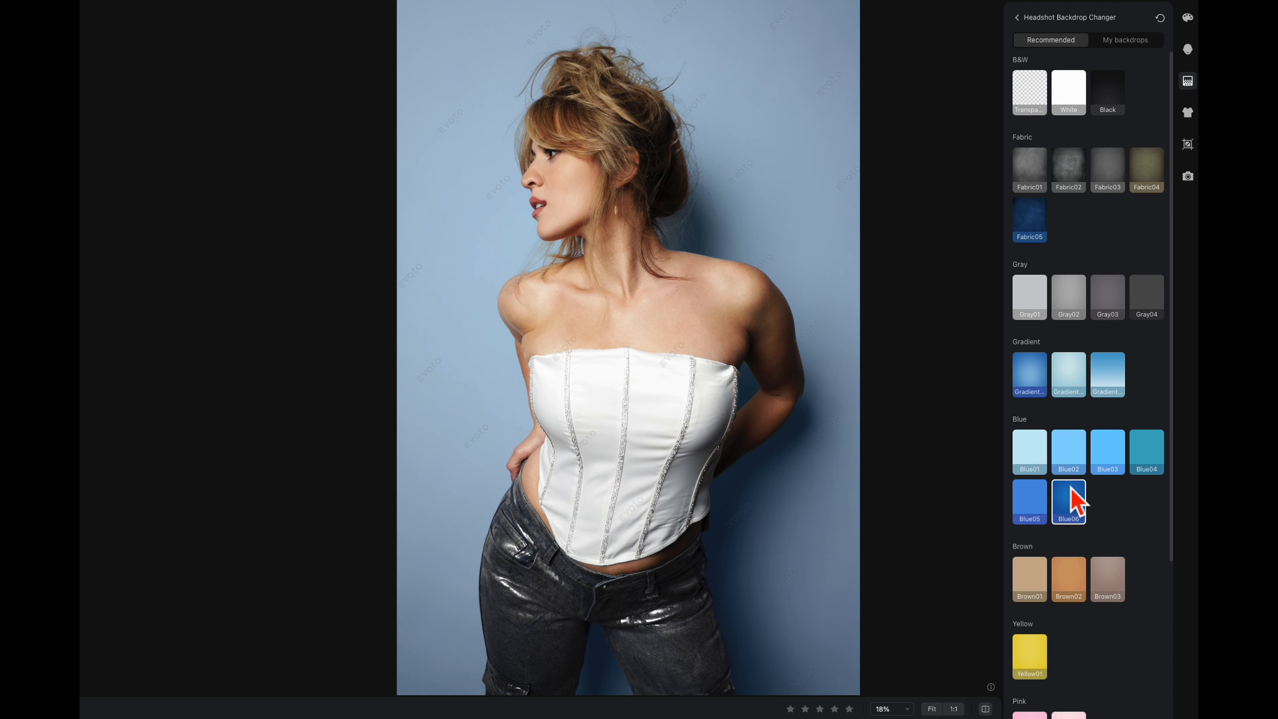
{"action": "scroll", "coordinate": [1073, 500], "scroll_direction": "down", "scroll_amount": 6}
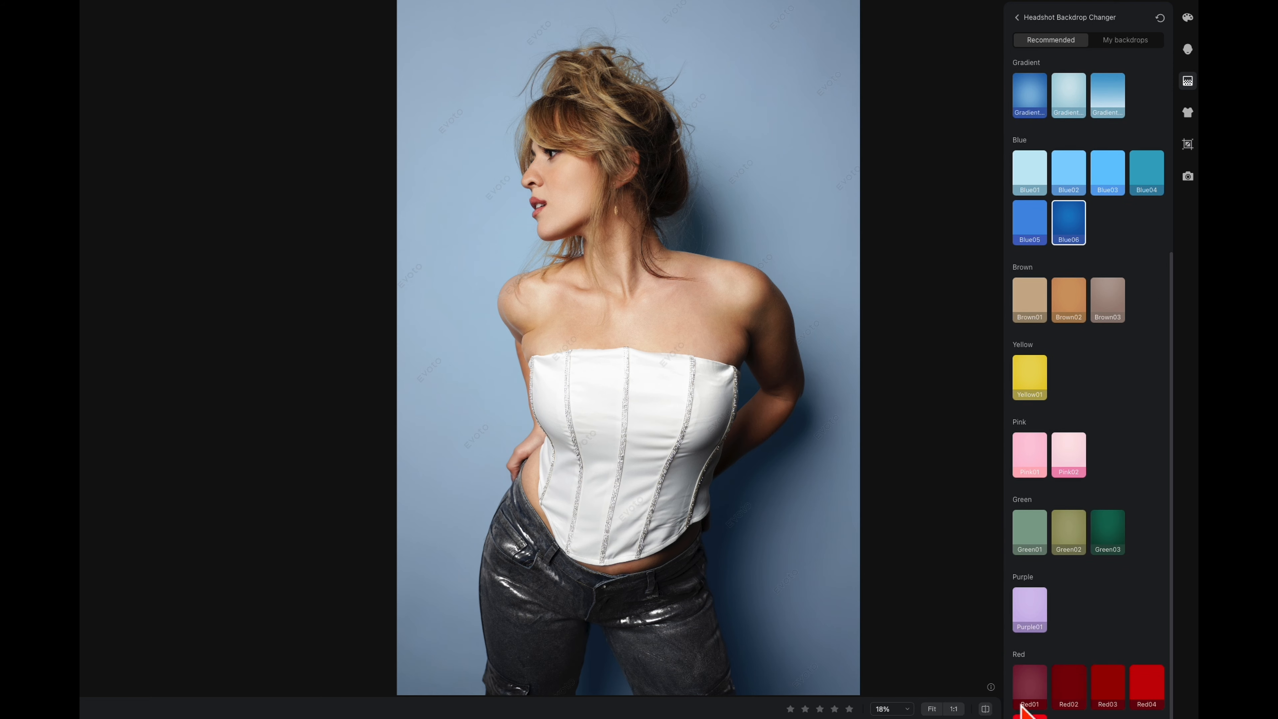
{"action": "left_click", "coordinate": [1026, 714]}
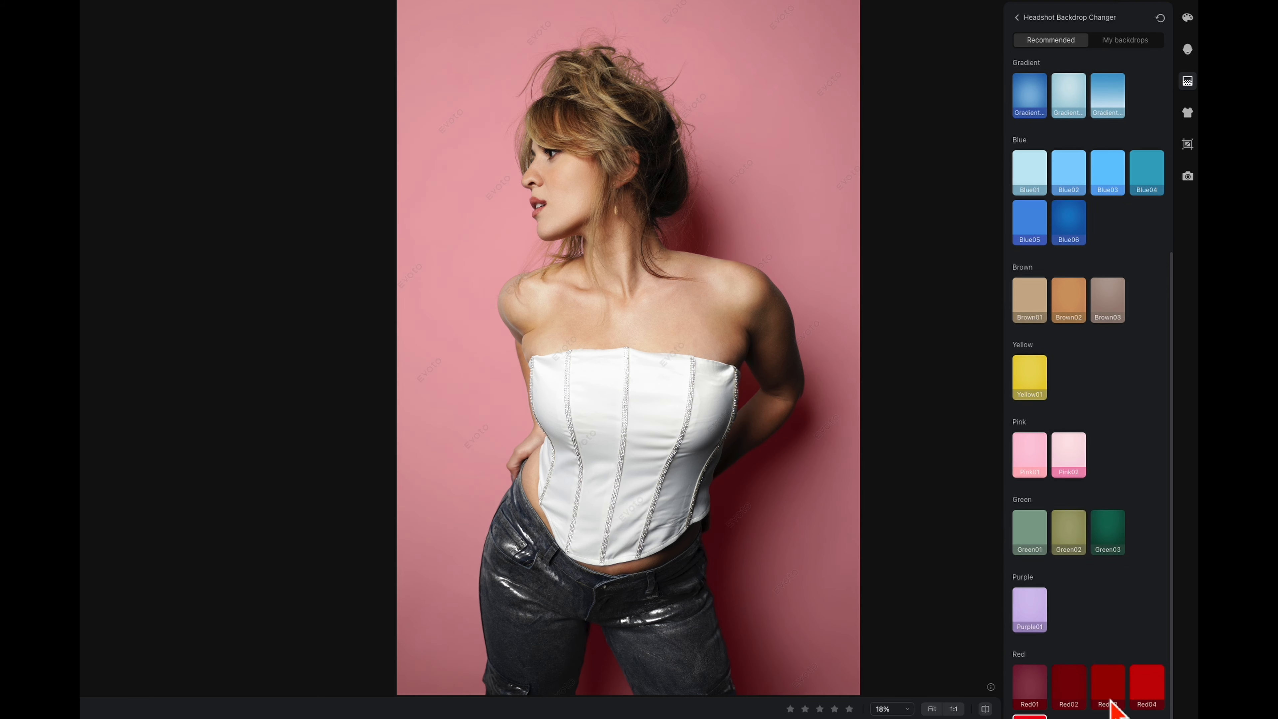
{"action": "left_click", "coordinate": [1040, 378]}
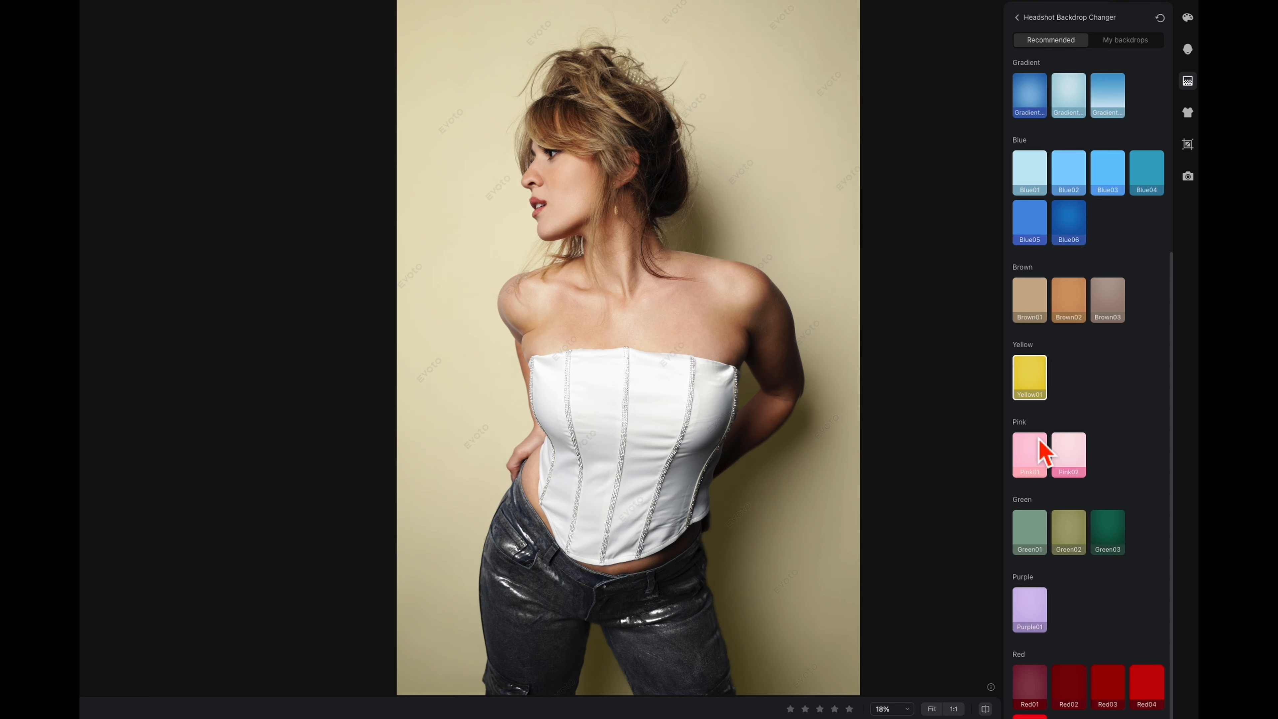
{"action": "left_click", "coordinate": [1076, 526]}
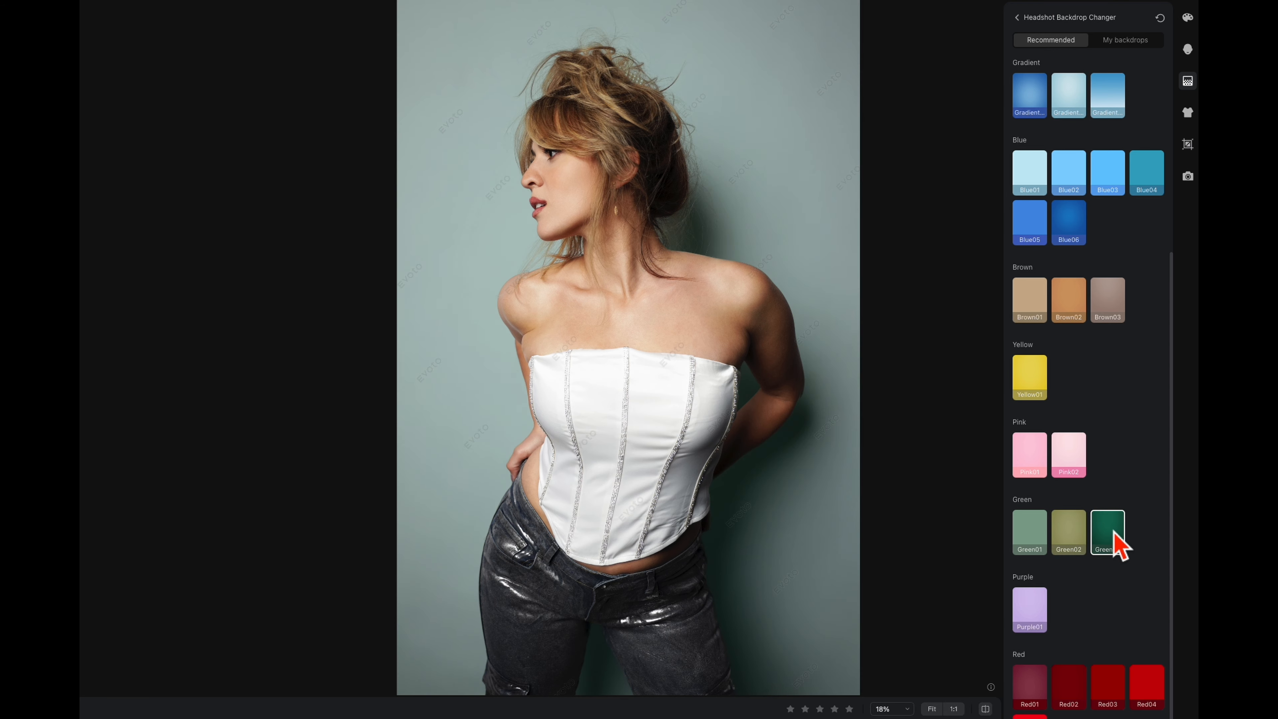
{"action": "left_click", "coordinate": [1065, 304]}
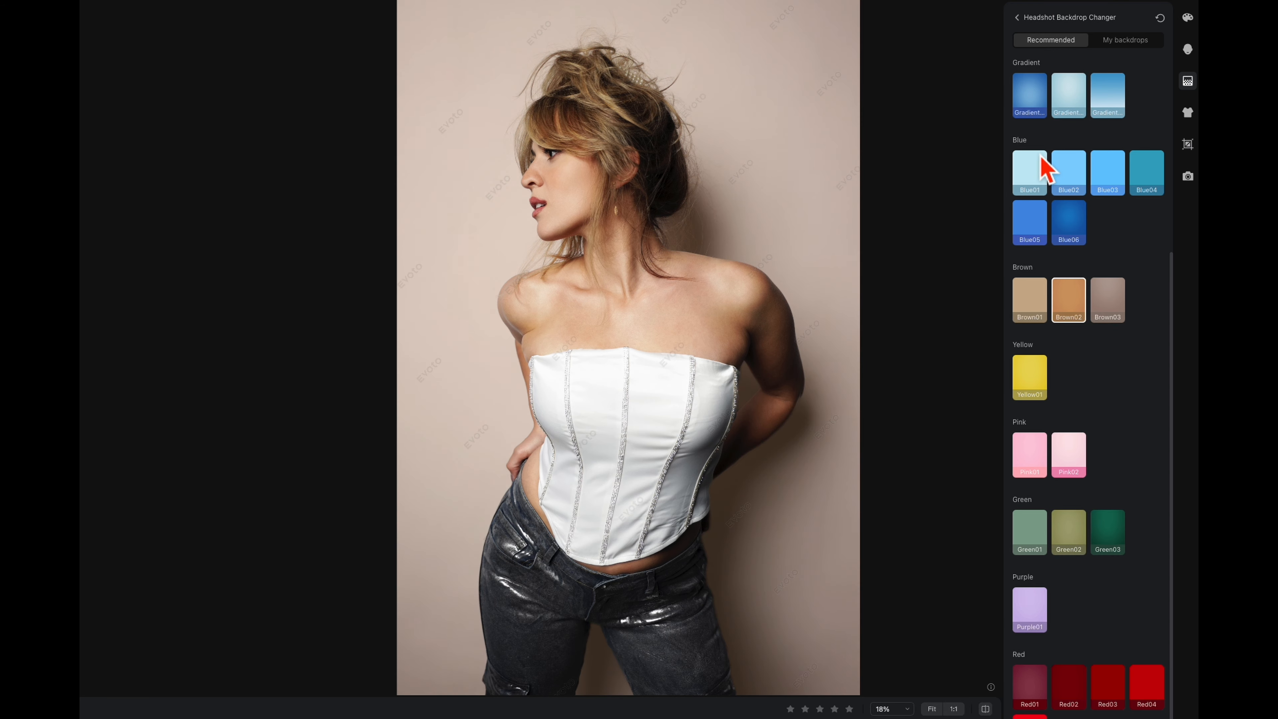
{"action": "left_click", "coordinate": [1064, 104]}
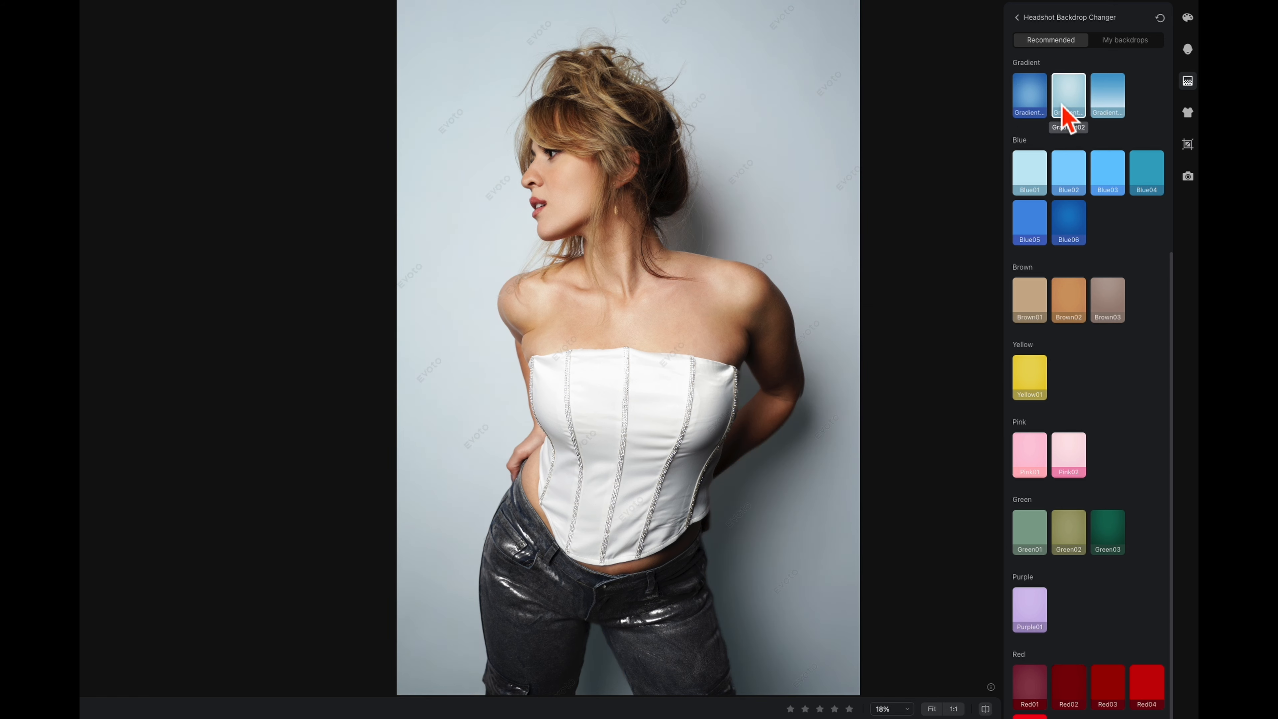
{"action": "left_click", "coordinate": [1046, 222]}
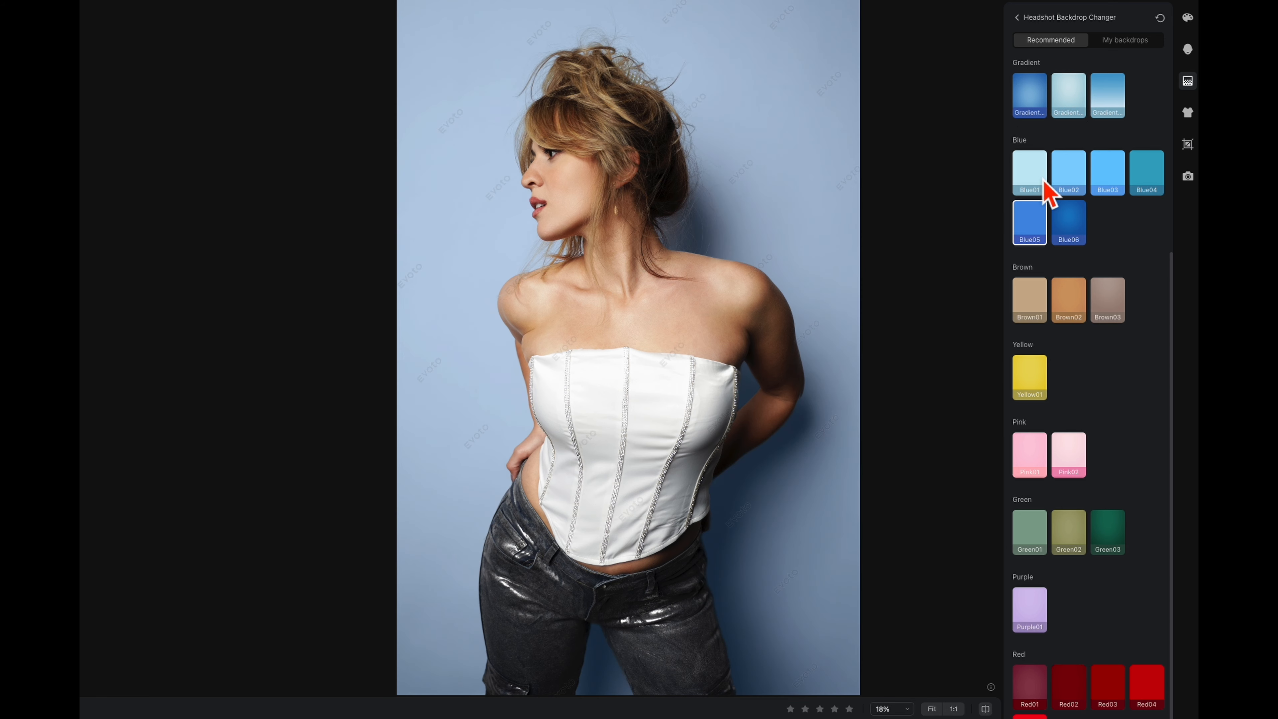
{"action": "left_click", "coordinate": [1077, 229]}
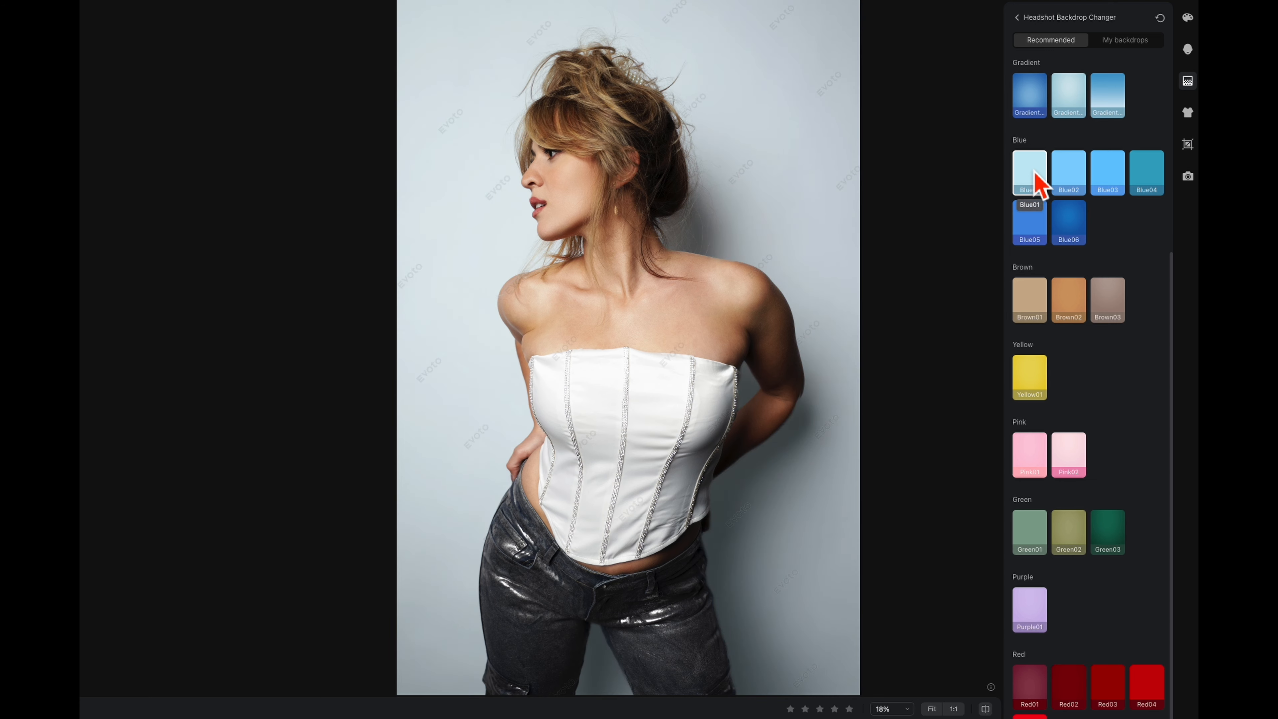
Compare the Blue01 backdrop version with the original photo by toggling the before and after views
{"action": "left_click", "coordinate": [985, 708]}
{"action": "left_click", "coordinate": [985, 708]}
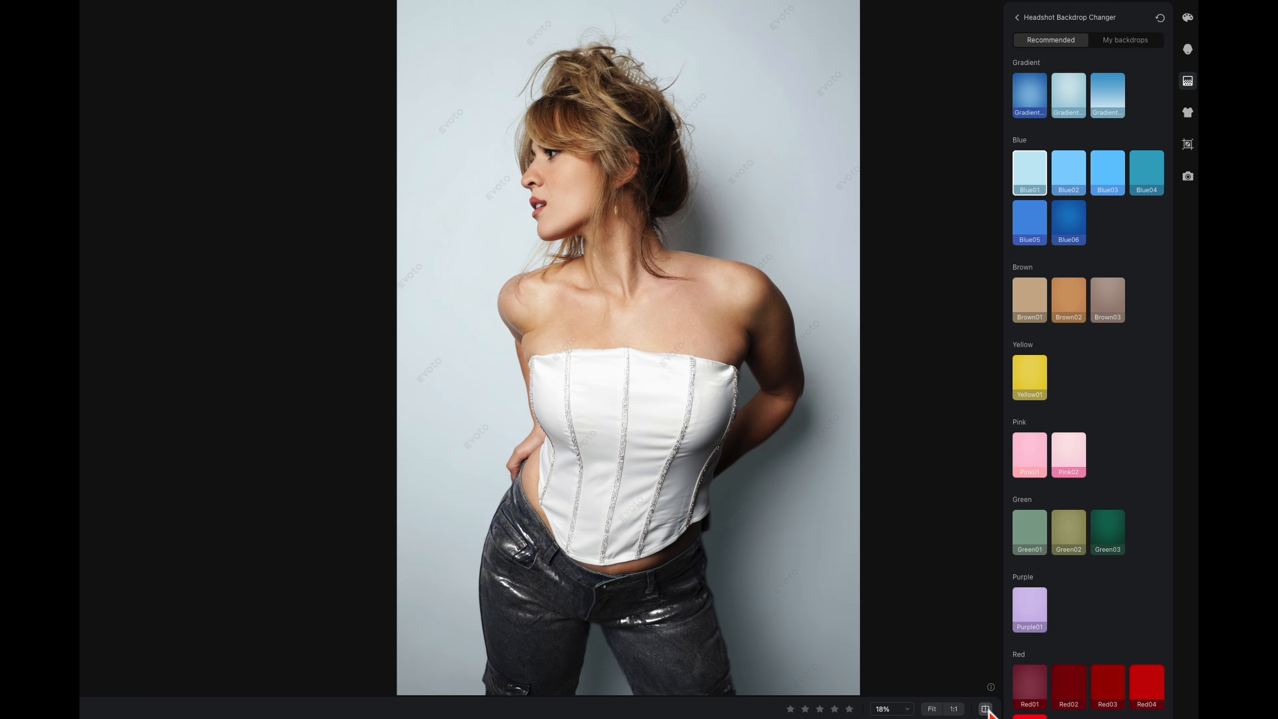
{"action": "left_click", "coordinate": [985, 708]}
{"action": "left_click", "coordinate": [985, 708]}
{"action": "left_click", "coordinate": [986, 708]}
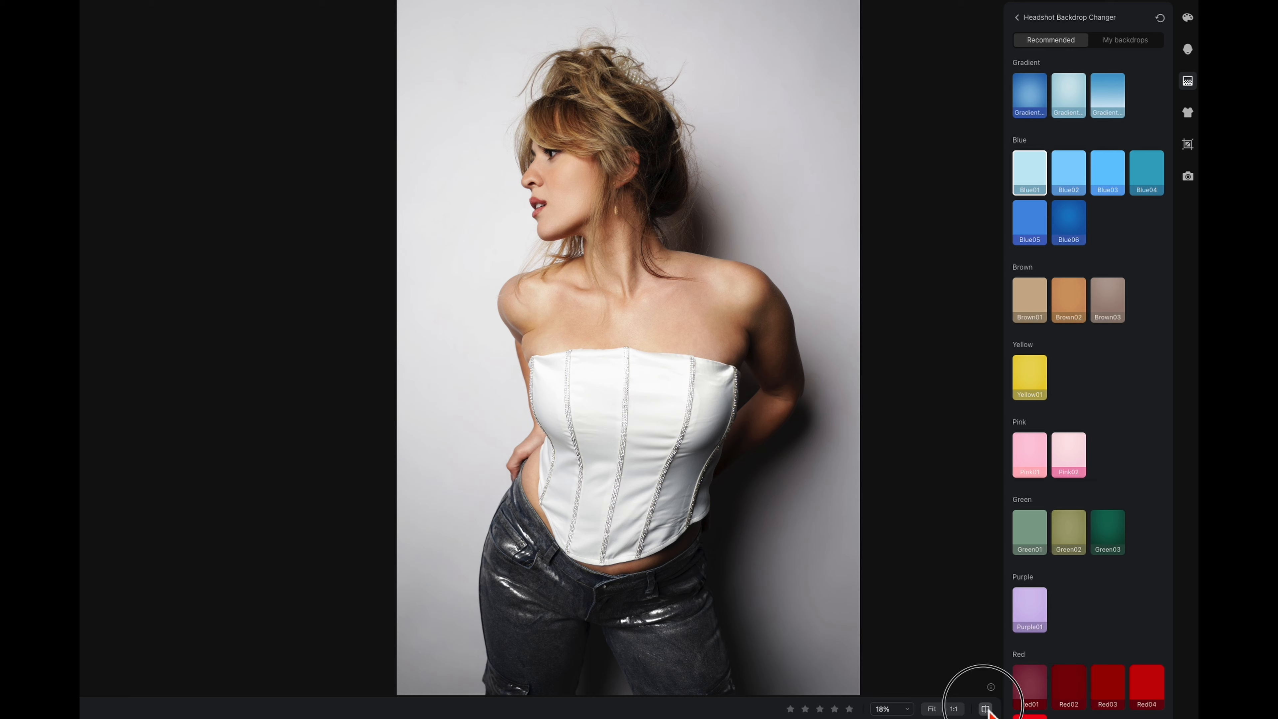
{"action": "left_click", "coordinate": [985, 707]}
Reapply the Blue06 backdrop and compare it repeatedly with the original photo
{"action": "left_click", "coordinate": [1086, 217]}
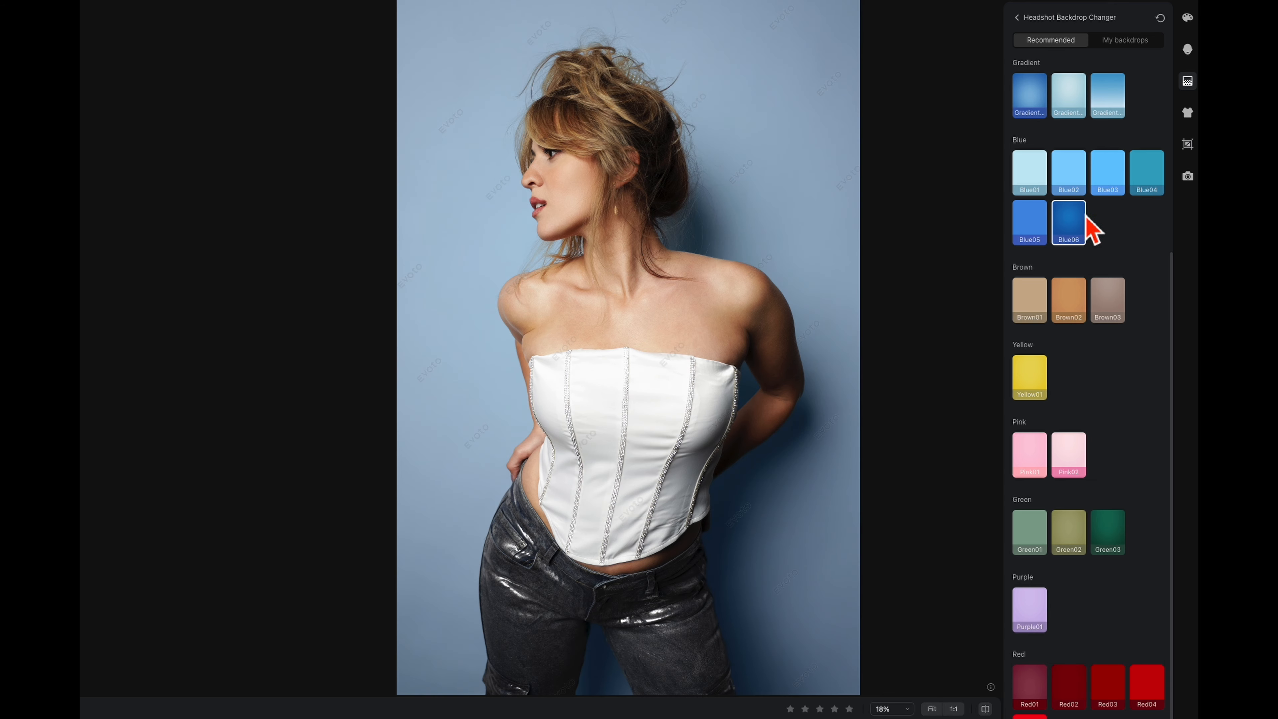
{"action": "left_click", "coordinate": [987, 708]}
{"action": "left_click", "coordinate": [988, 707]}
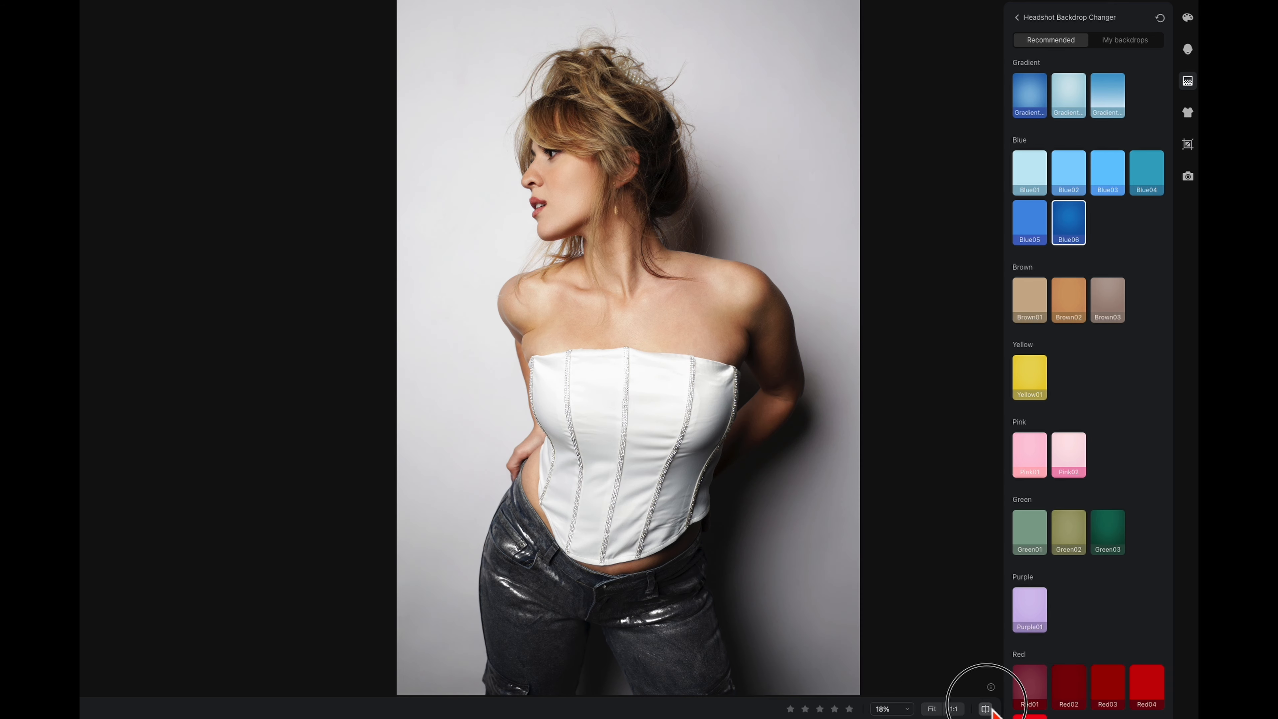
{"action": "left_click", "coordinate": [986, 708]}
{"action": "left_click", "coordinate": [987, 708]}
{"action": "left_click", "coordinate": [987, 708]}
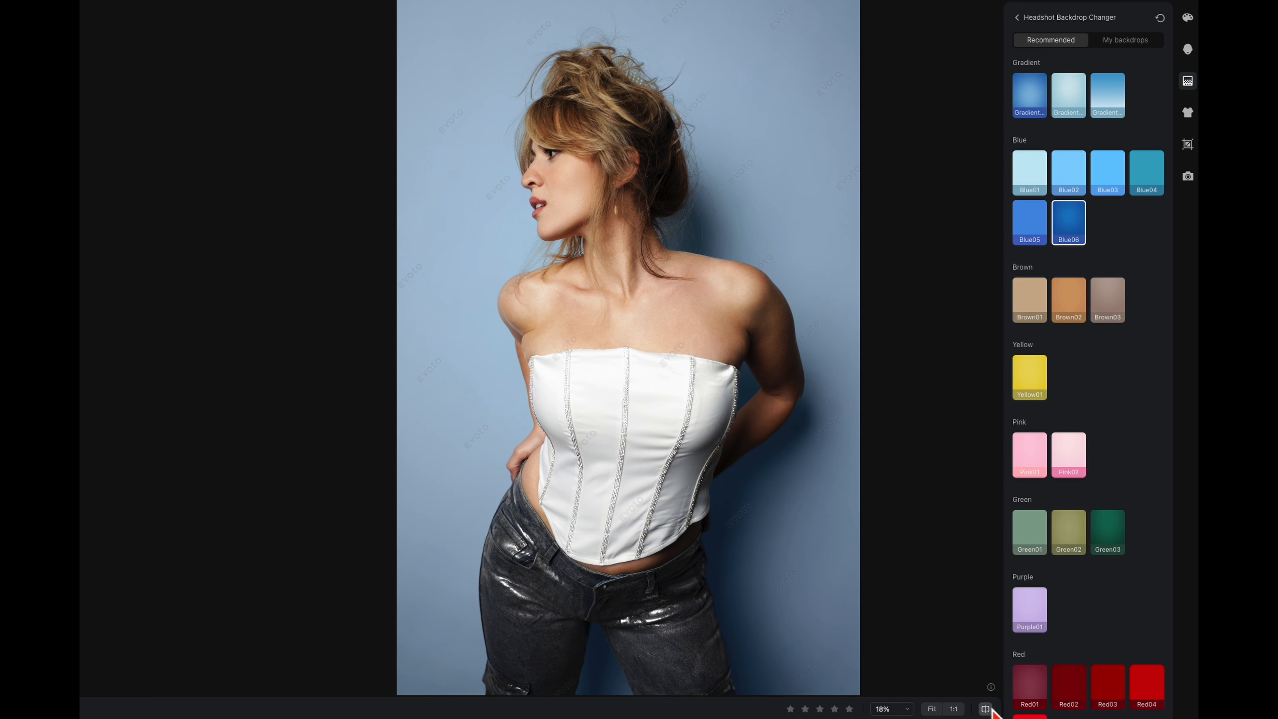
{"action": "left_click", "coordinate": [986, 708]}
{"action": "left_click", "coordinate": [986, 708]}
{"action": "left_click", "coordinate": [987, 708]}
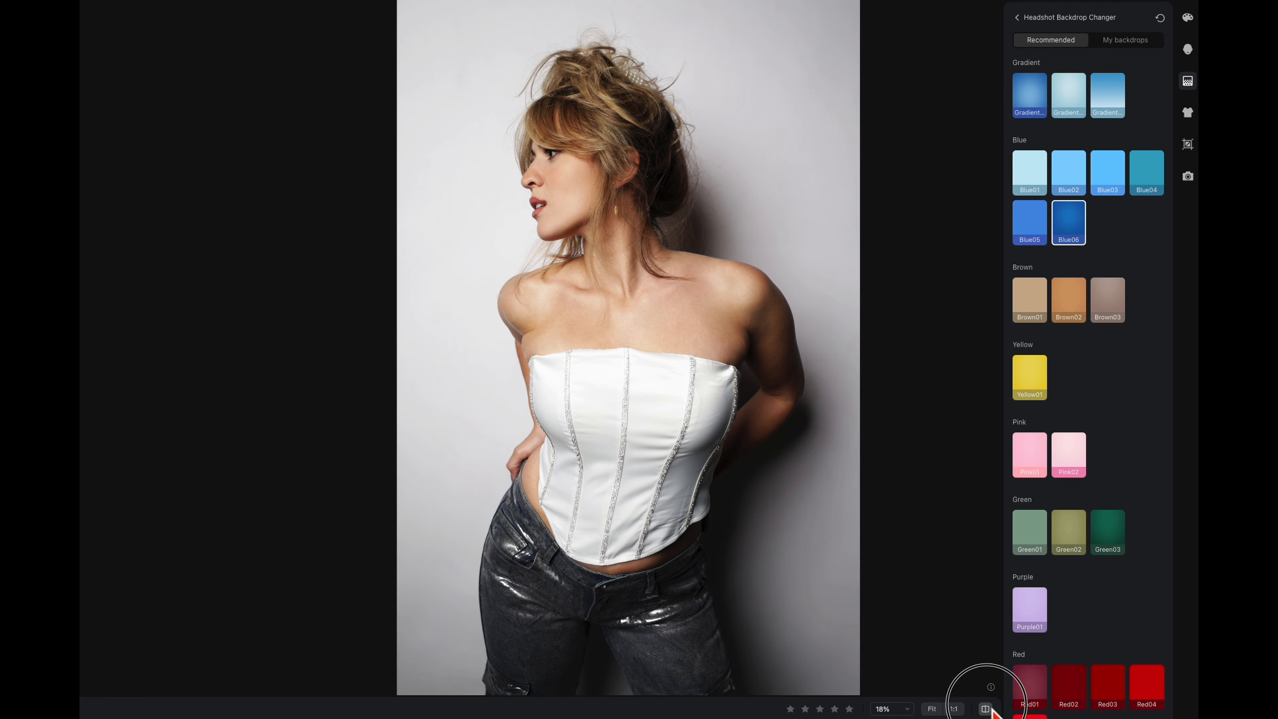
{"action": "left_click", "coordinate": [987, 708]}
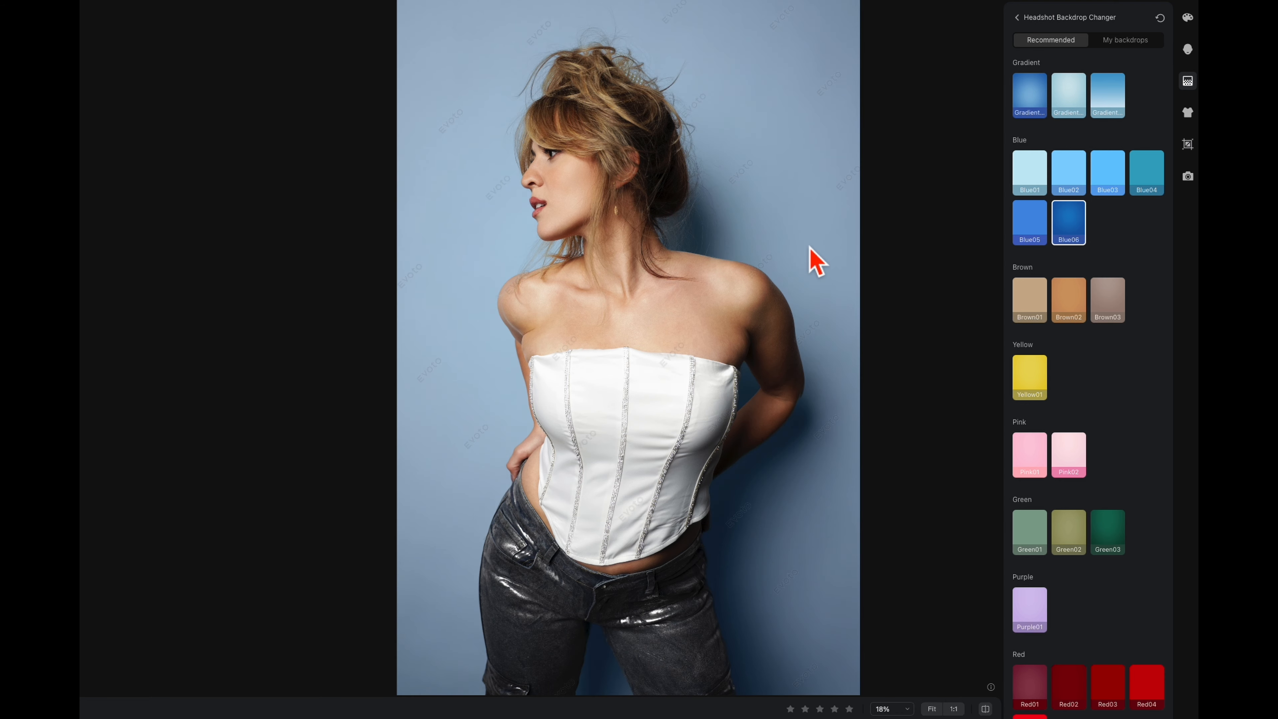
Reset the headshot backdrop changer to restore the photo's original background
{"action": "scroll", "coordinate": [813, 260], "scroll_direction": "down", "scroll_amount": 1}
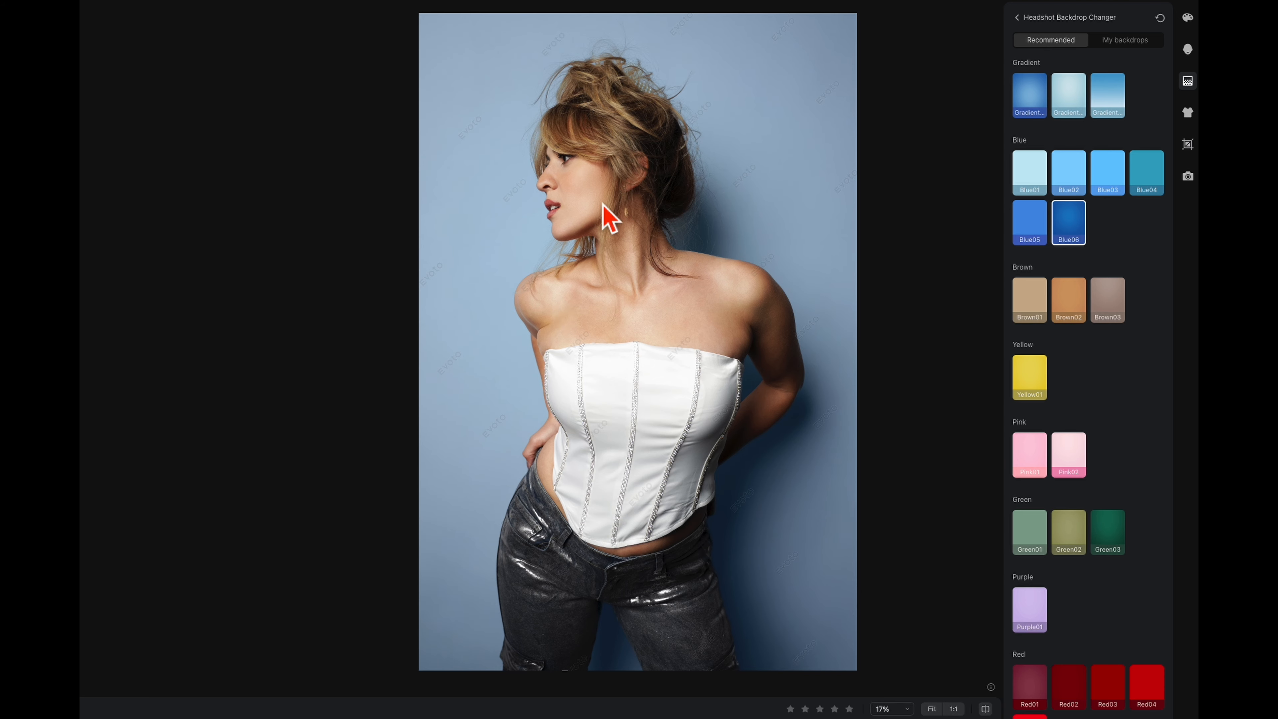
{"action": "scroll", "coordinate": [1032, 322], "scroll_direction": "up", "scroll_amount": 5}
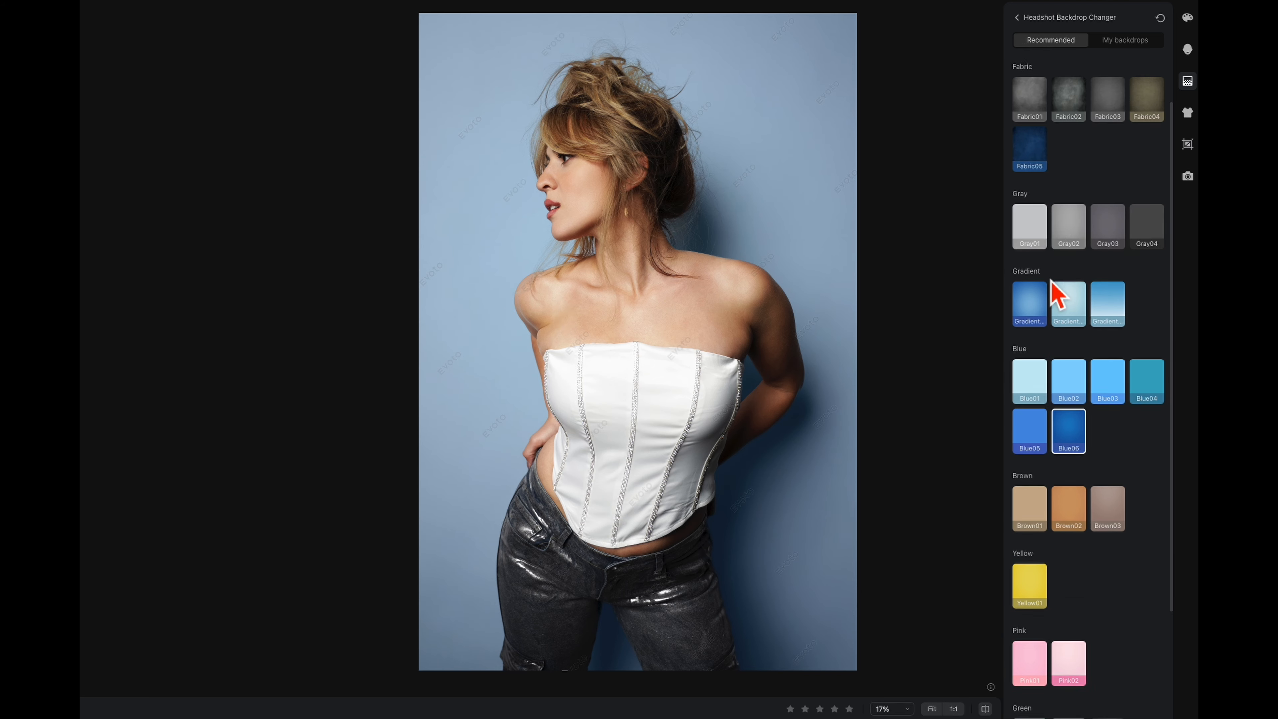
{"action": "left_click", "coordinate": [1166, 20]}
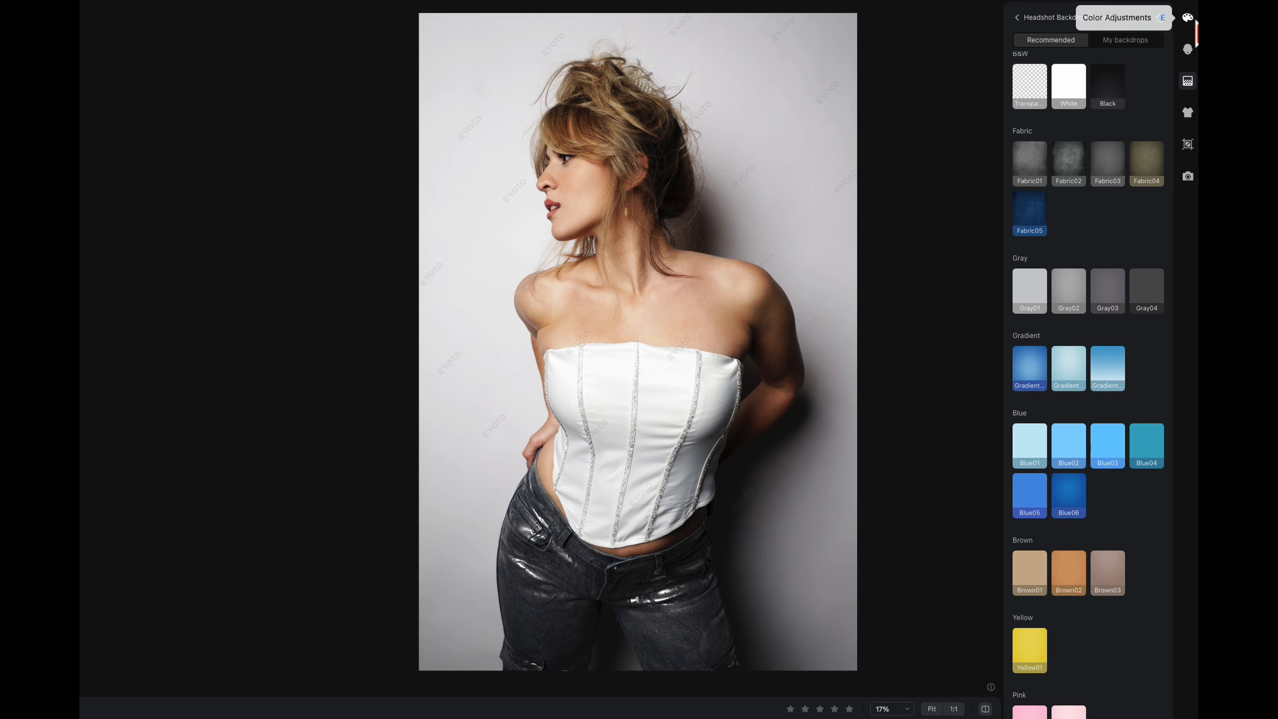
Restrict the color adjustments locally to the background and set its Temp to -62
{"action": "left_click", "coordinate": [1187, 18]}
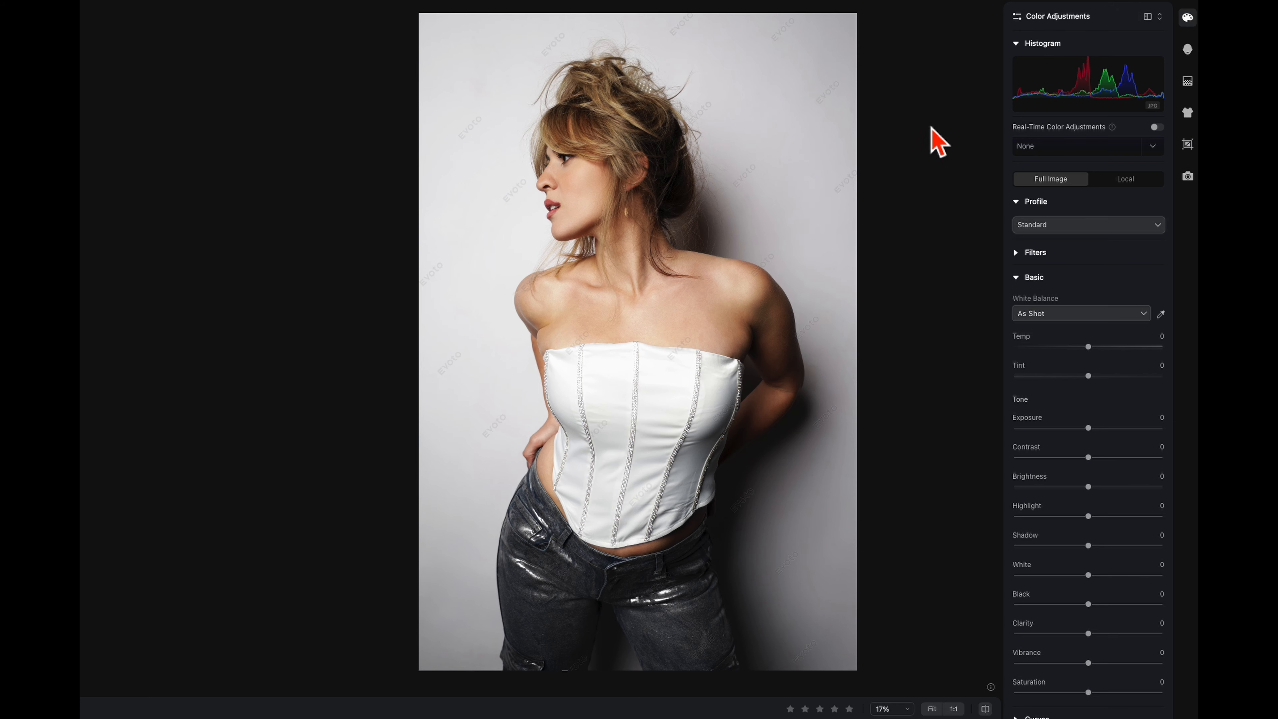
{"action": "left_click", "coordinate": [1128, 181]}
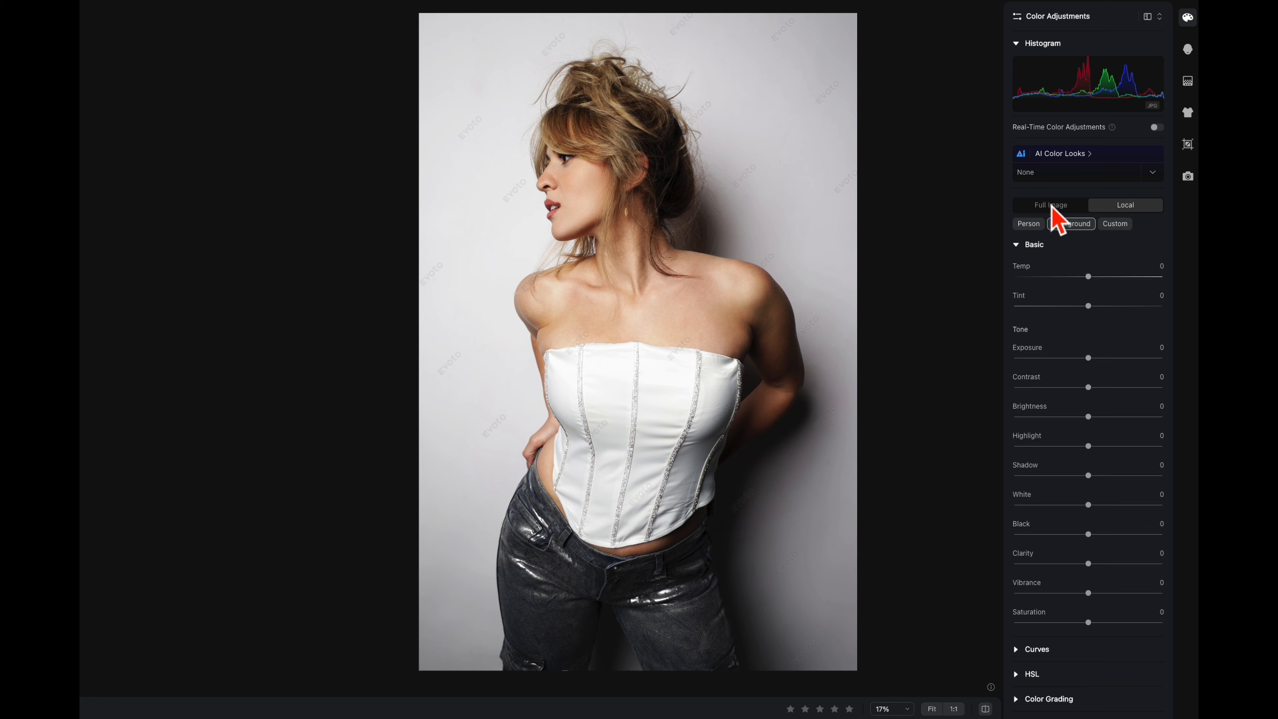
{"action": "left_click", "coordinate": [1085, 228]}
{"action": "left_click_drag", "start_coordinate": [1095, 305], "coordinate": [1042, 278]}
{"action": "left_click", "coordinate": [1092, 277]}
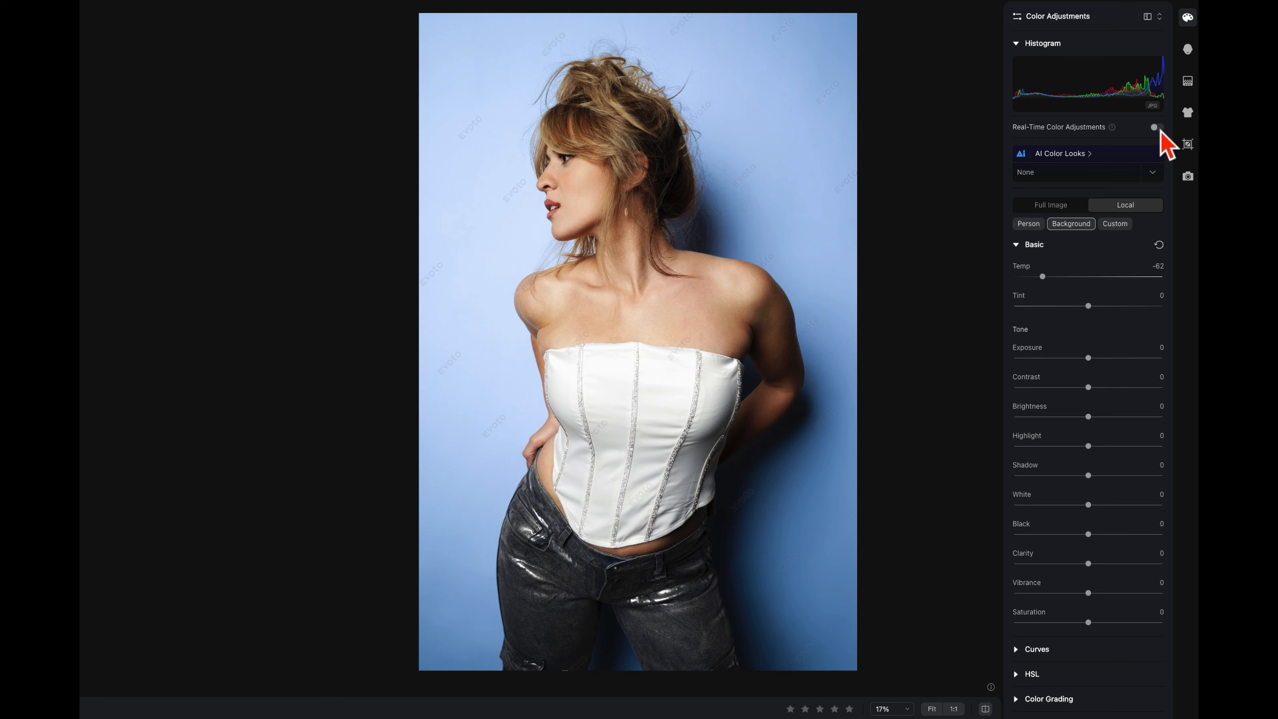
Turn on Real-Time Color Adjustments and try the background's Temp and Tint at 100, ending with both at -100
{"action": "left_click", "coordinate": [1157, 128]}
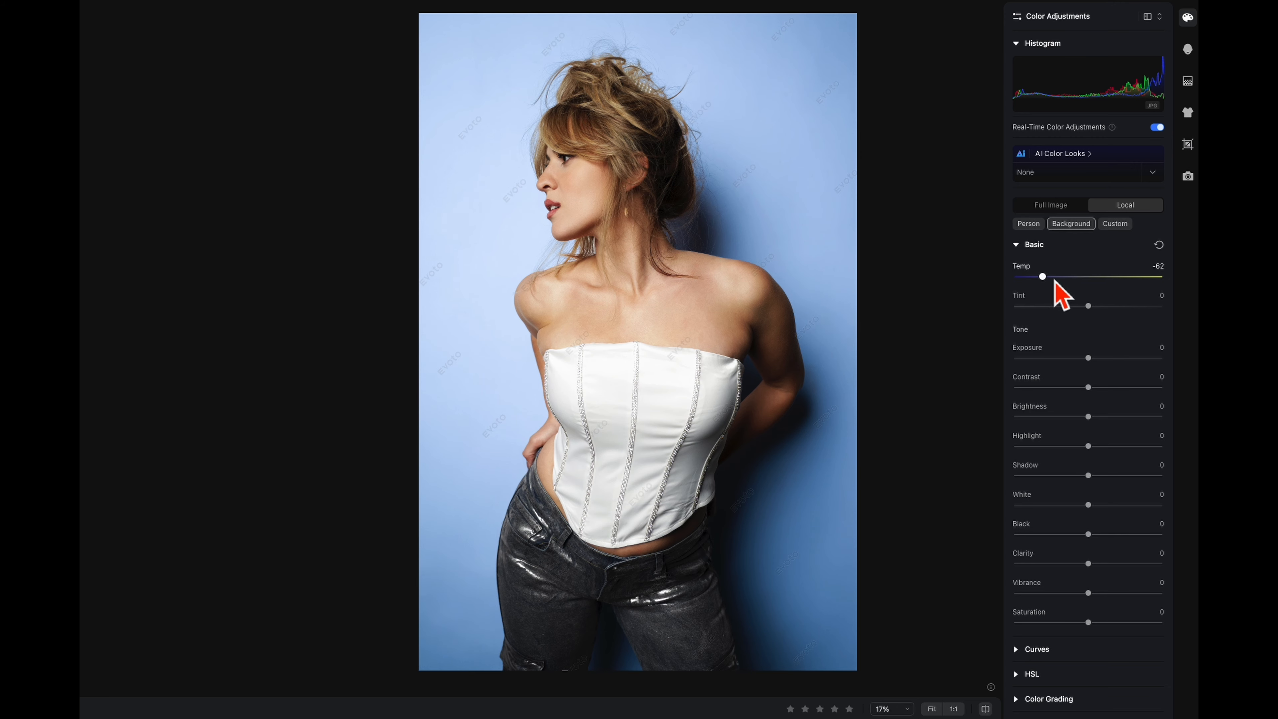
{"action": "left_click_drag", "start_coordinate": [1042, 276], "coordinate": [1165, 279]}
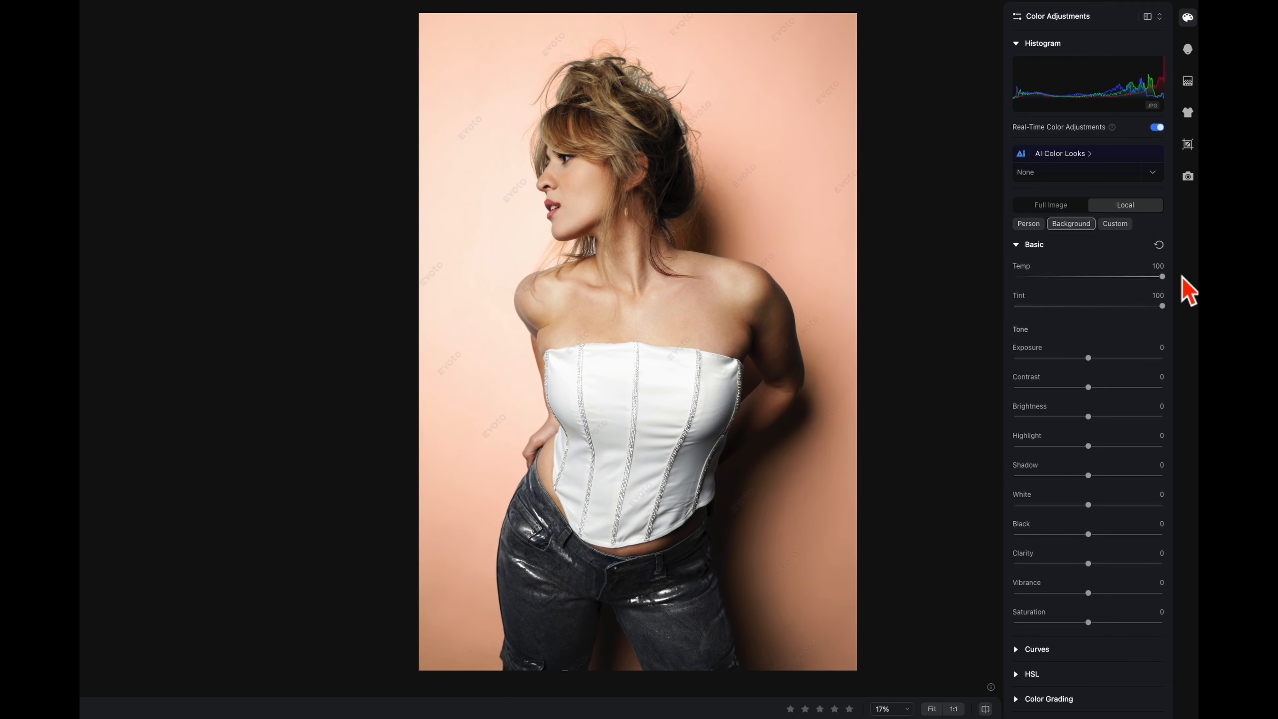
{"action": "left_click_drag", "start_coordinate": [1161, 277], "coordinate": [998, 278]}
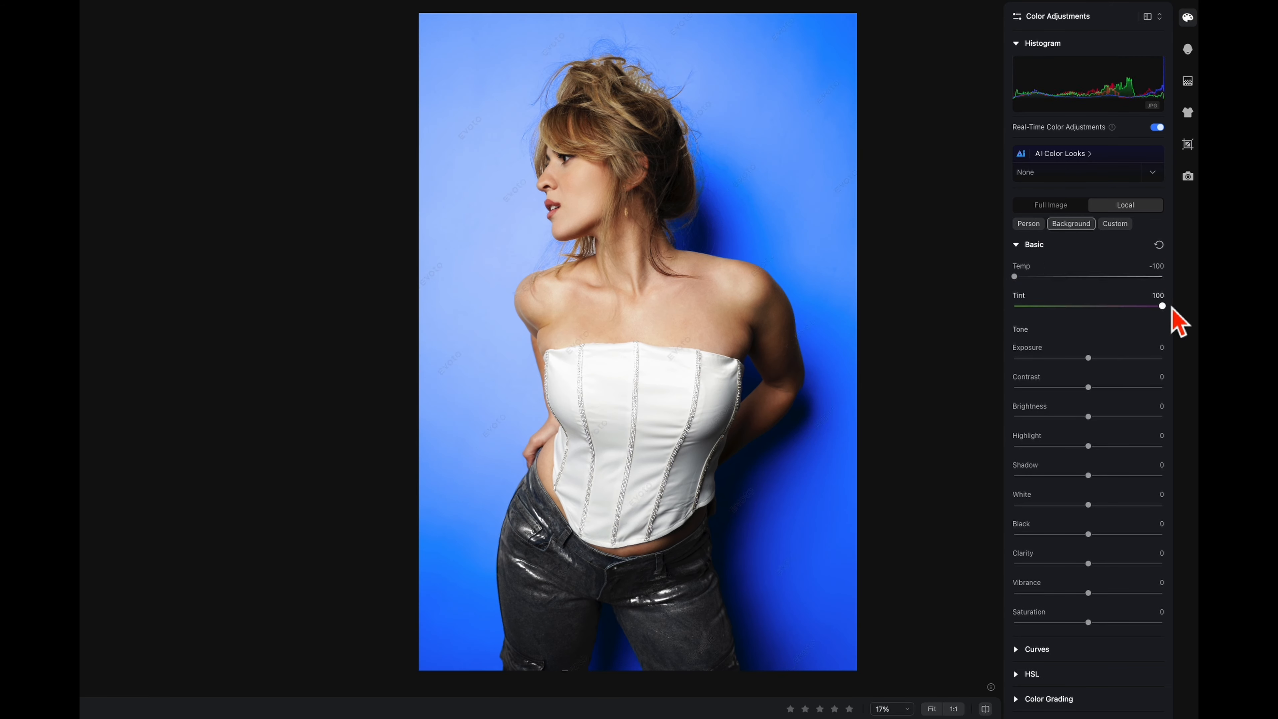
{"action": "left_click_drag", "start_coordinate": [1165, 310], "coordinate": [1006, 309]}
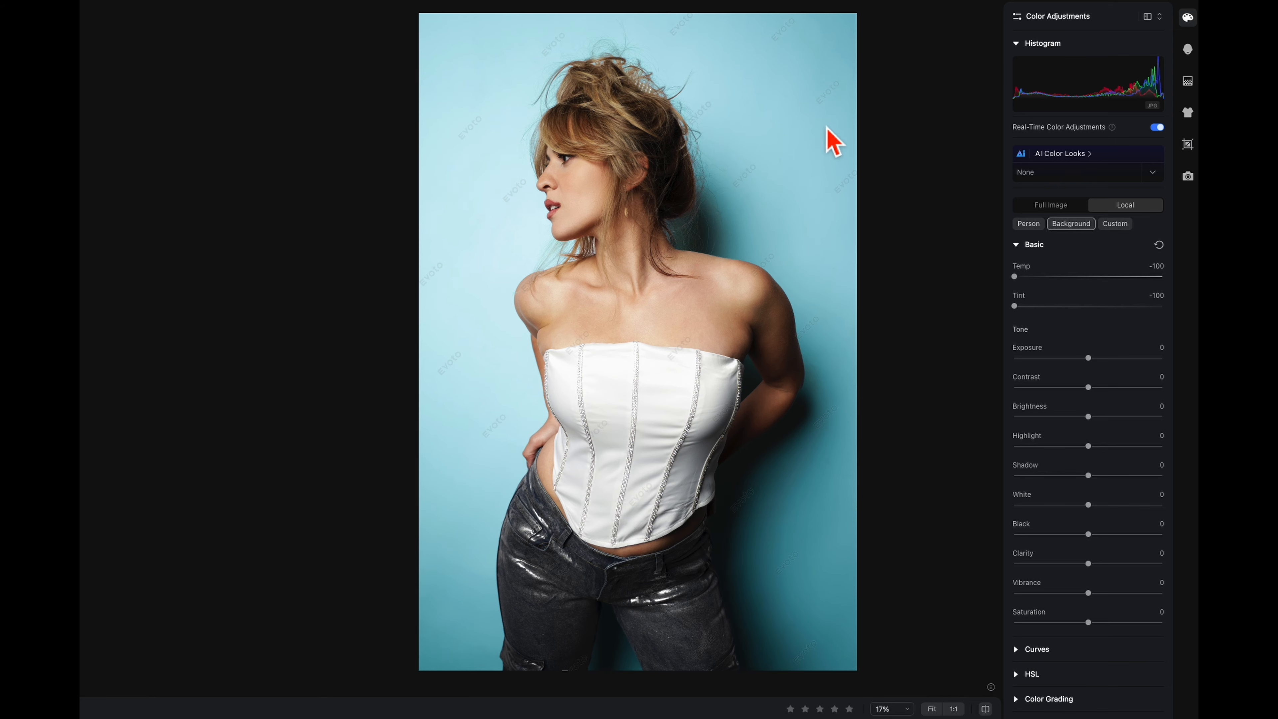
Reset the background's Temp and Tint to 0 and bend its red curve upward from shadows to highlights, undoing the extra upper point
{"action": "double_click", "coordinate": [1025, 281]}
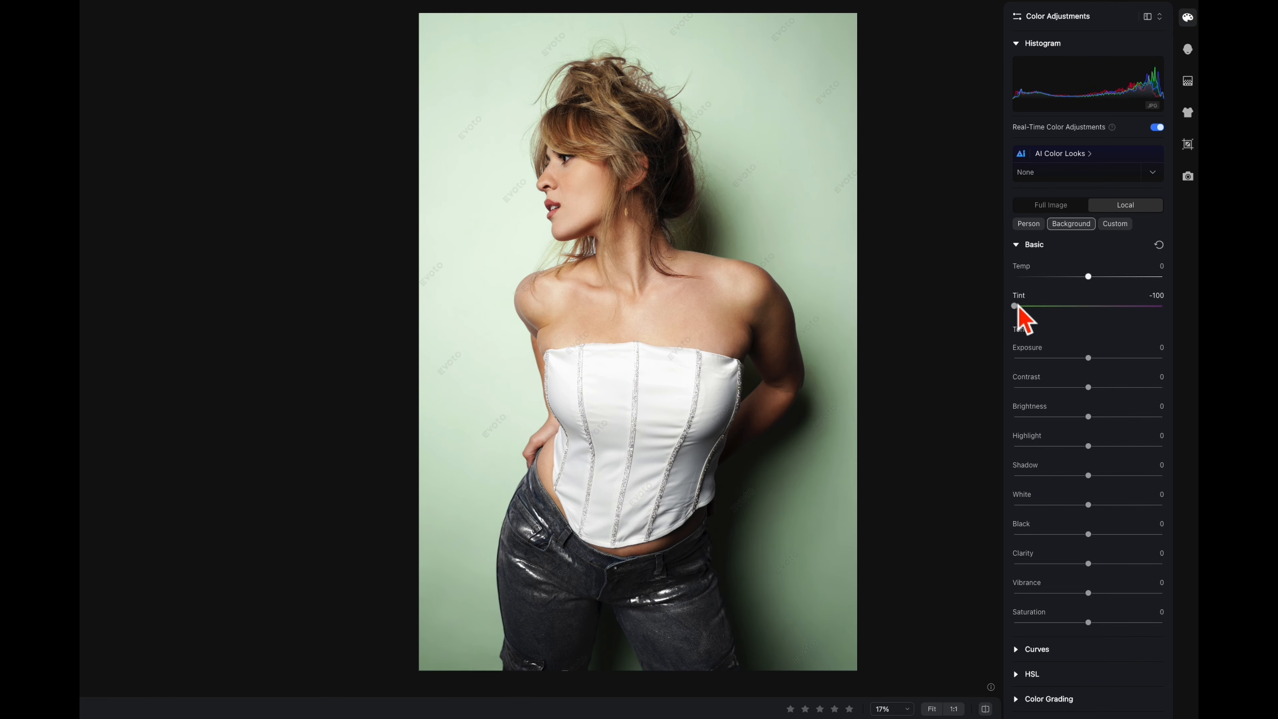
{"action": "double_click", "coordinate": [1017, 310]}
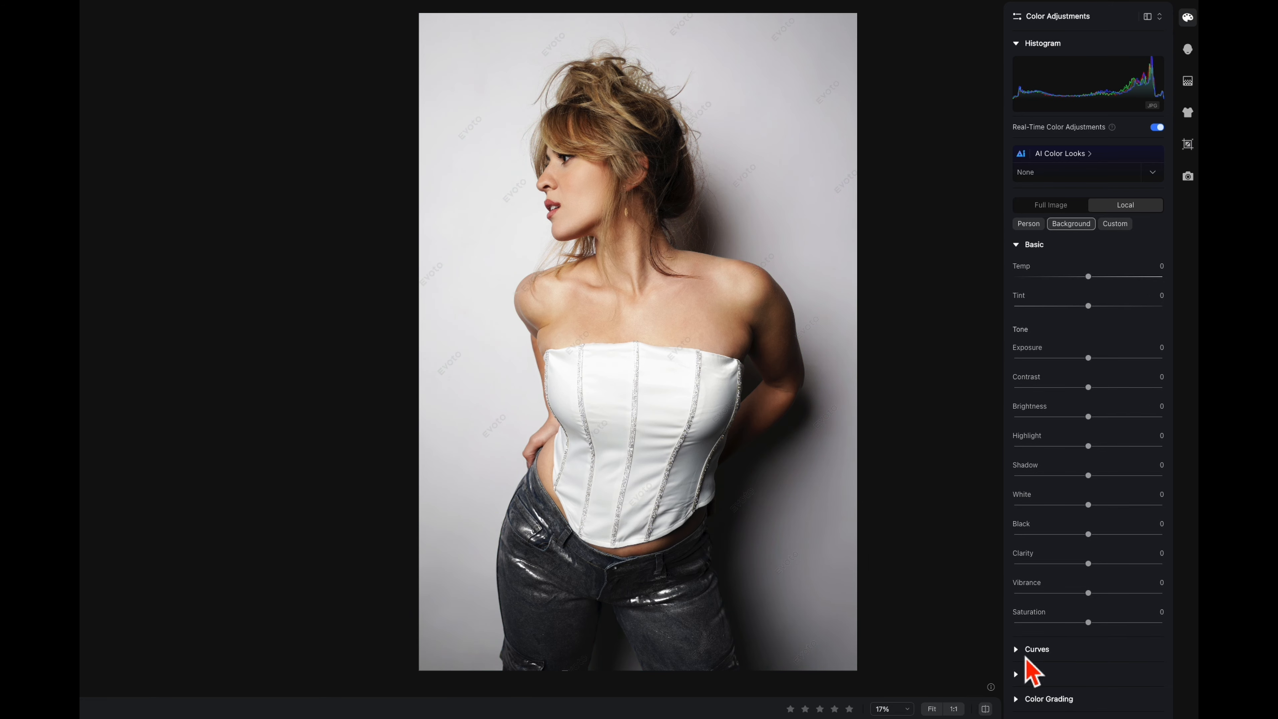
{"action": "left_click", "coordinate": [1021, 650]}
{"action": "scroll", "coordinate": [1070, 584], "scroll_direction": "down", "scroll_amount": 3}
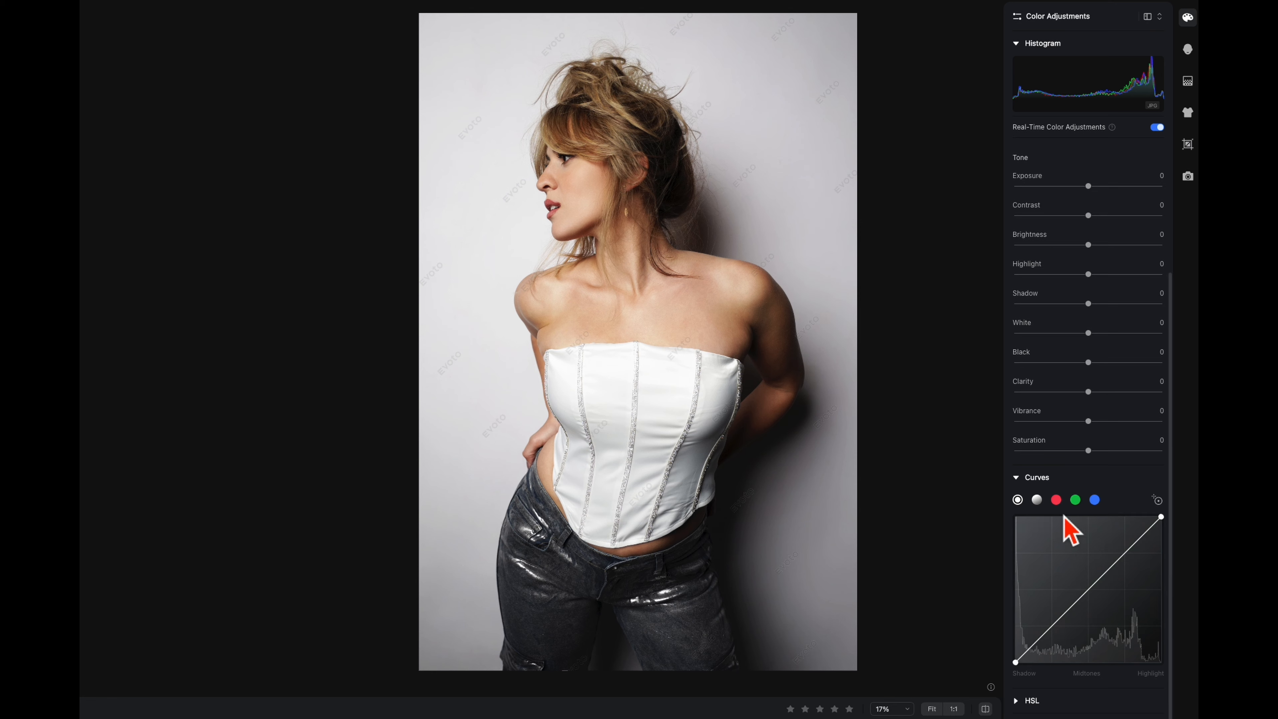
{"action": "left_click", "coordinate": [1056, 500]}
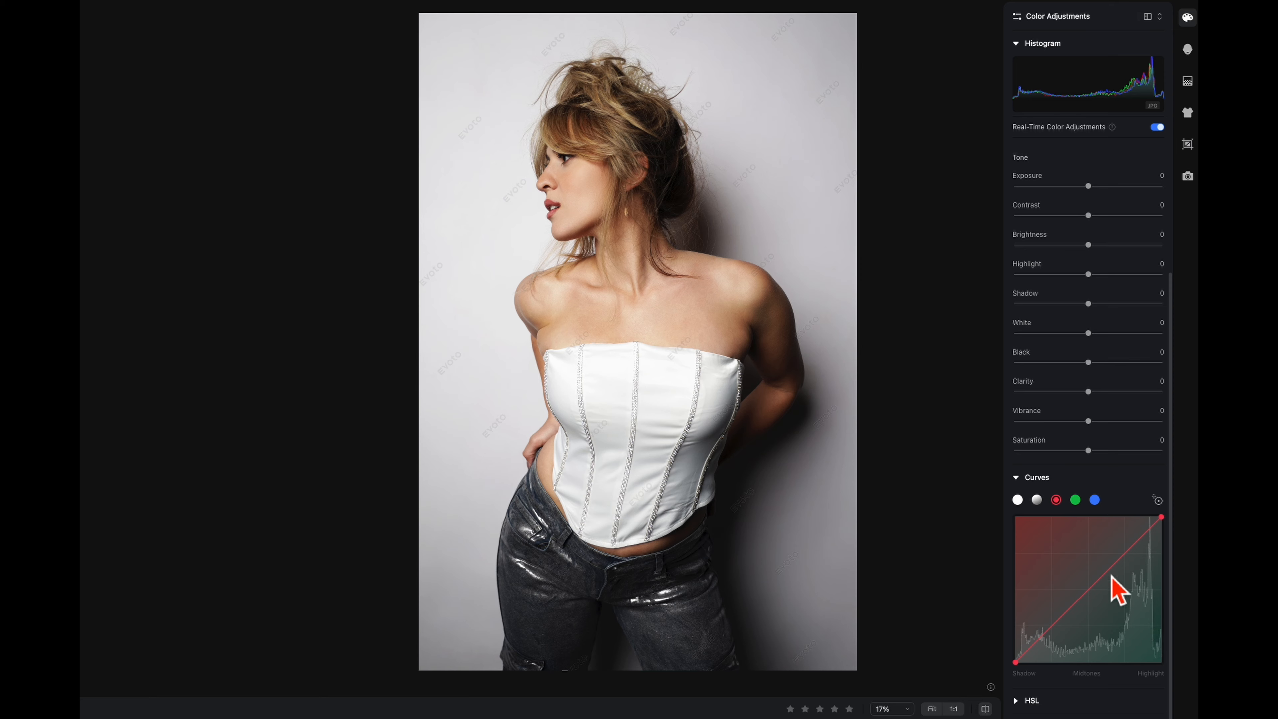
{"action": "left_click_drag", "start_coordinate": [1110, 576], "coordinate": [1089, 557]}
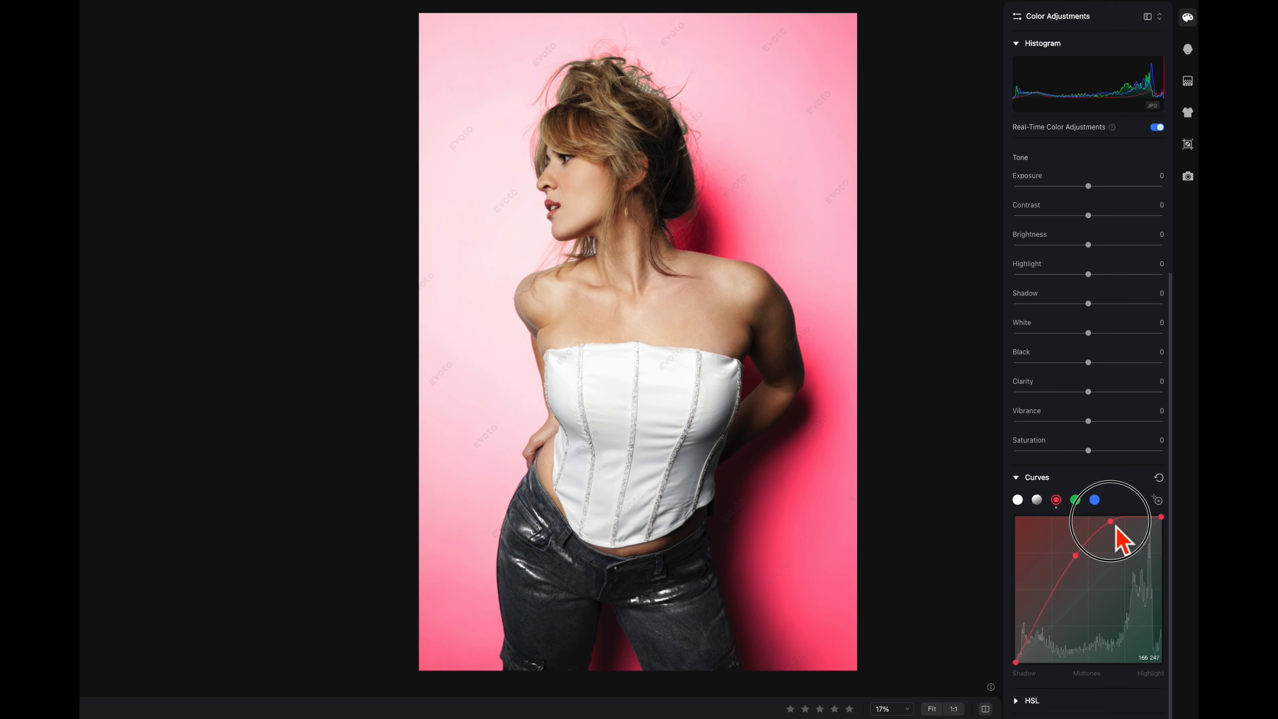
{"action": "mouse_move", "coordinate": [1054, 609]}
{"action": "left_mouse_down"}
{"action": "mouse_move", "coordinate": [1046, 633]}
{"action": "mouse_move", "coordinate": [1041, 617]}
{"action": "left_mouse_up"}
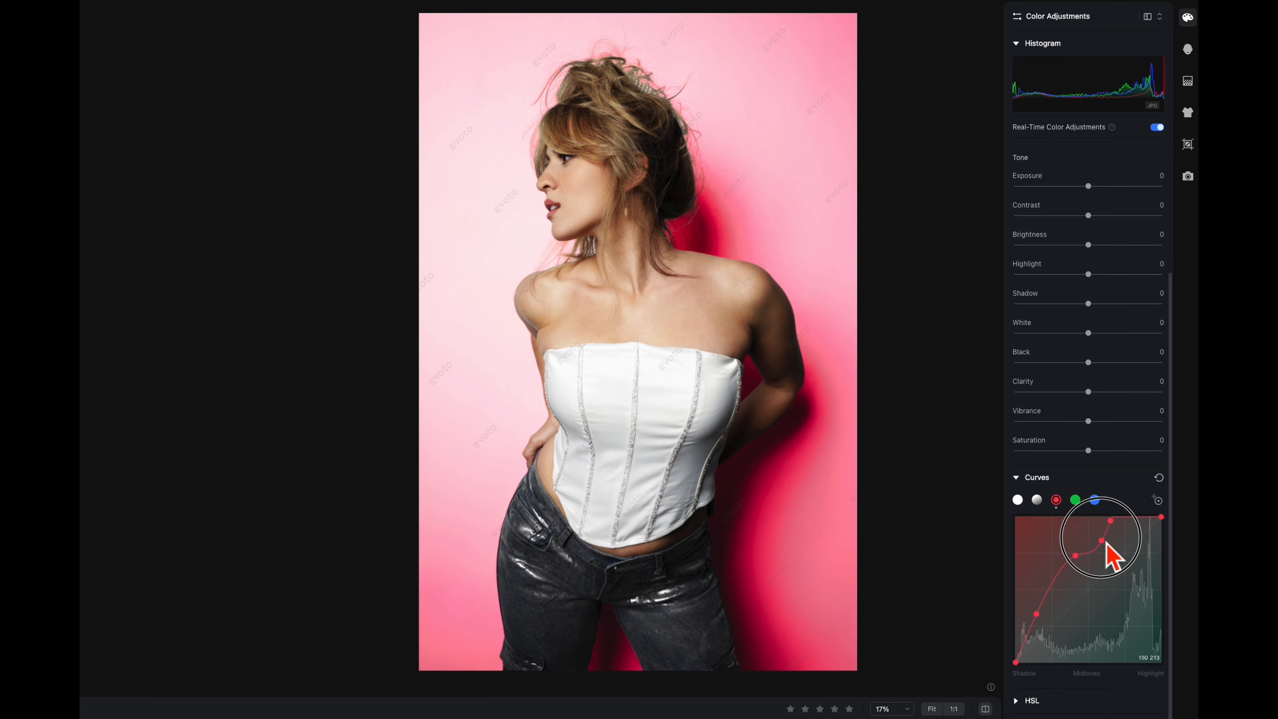
{"action": "key", "text": "ctrl+z"}
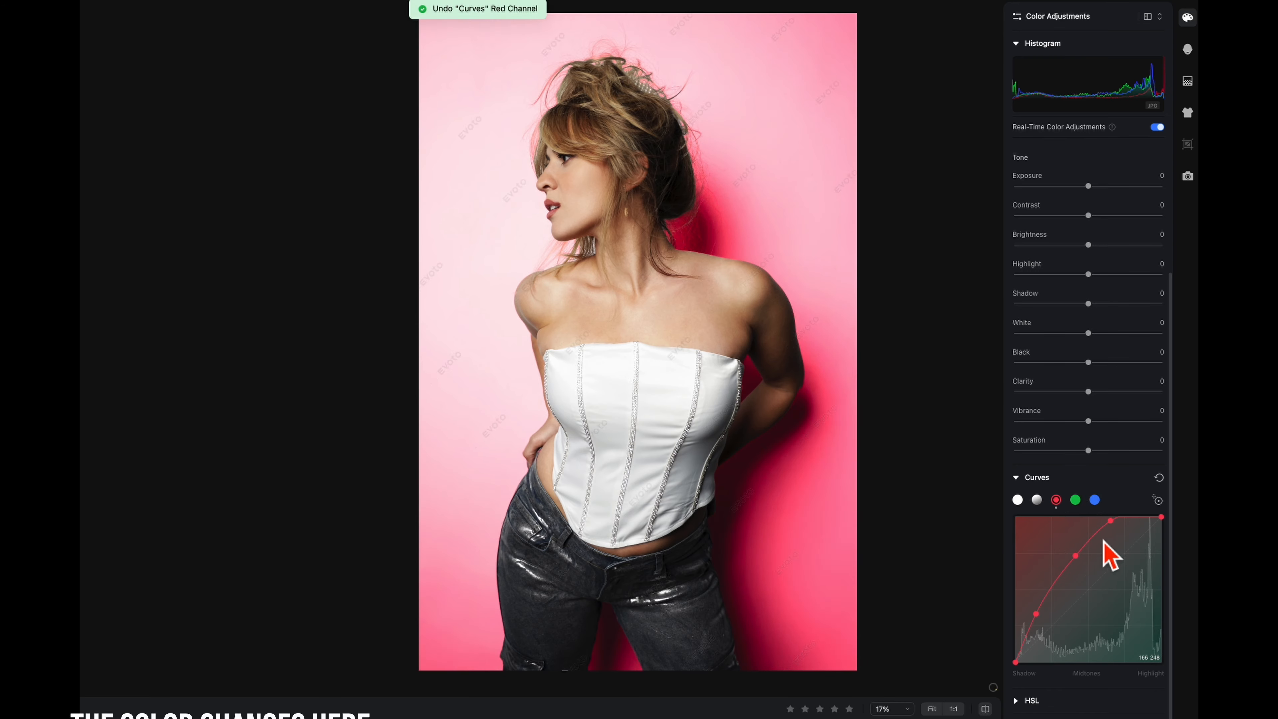
Pull the background's blue curve down to about 178, 141 and slightly lower the red curve's highlight point
{"action": "left_click", "coordinate": [1095, 499]}
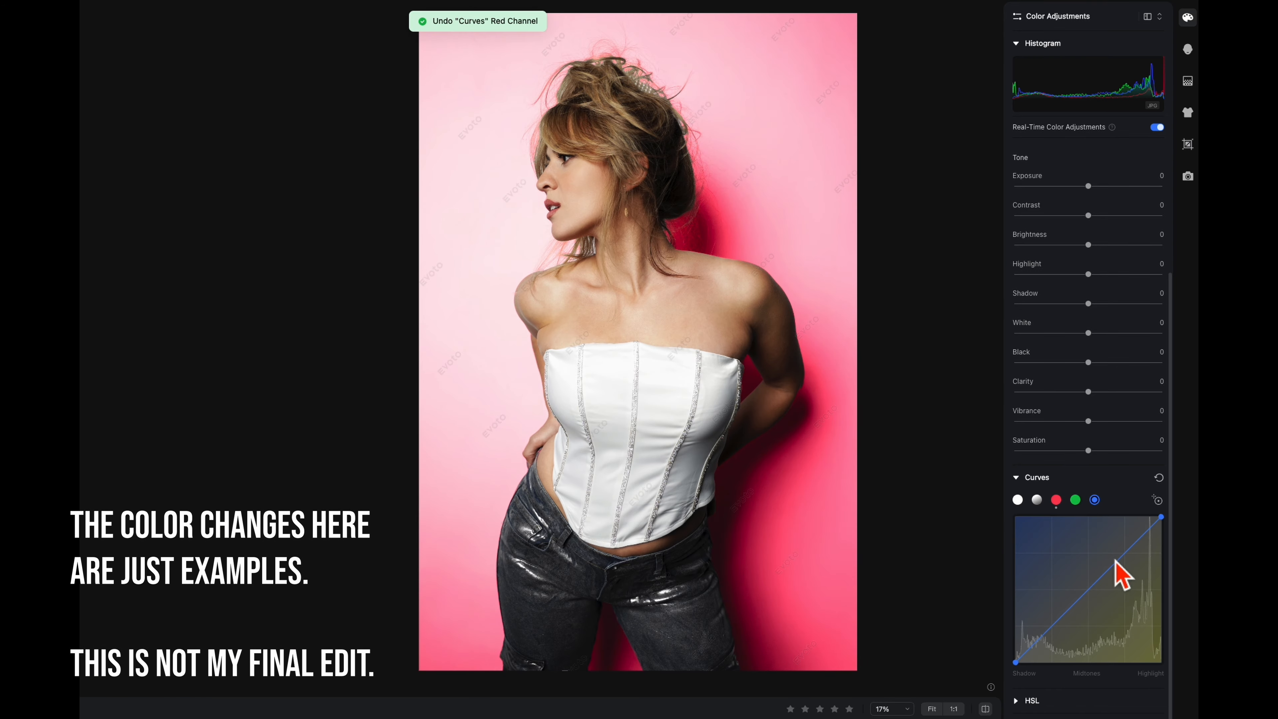
{"action": "left_click_drag", "start_coordinate": [1115, 560], "coordinate": [1122, 590]}
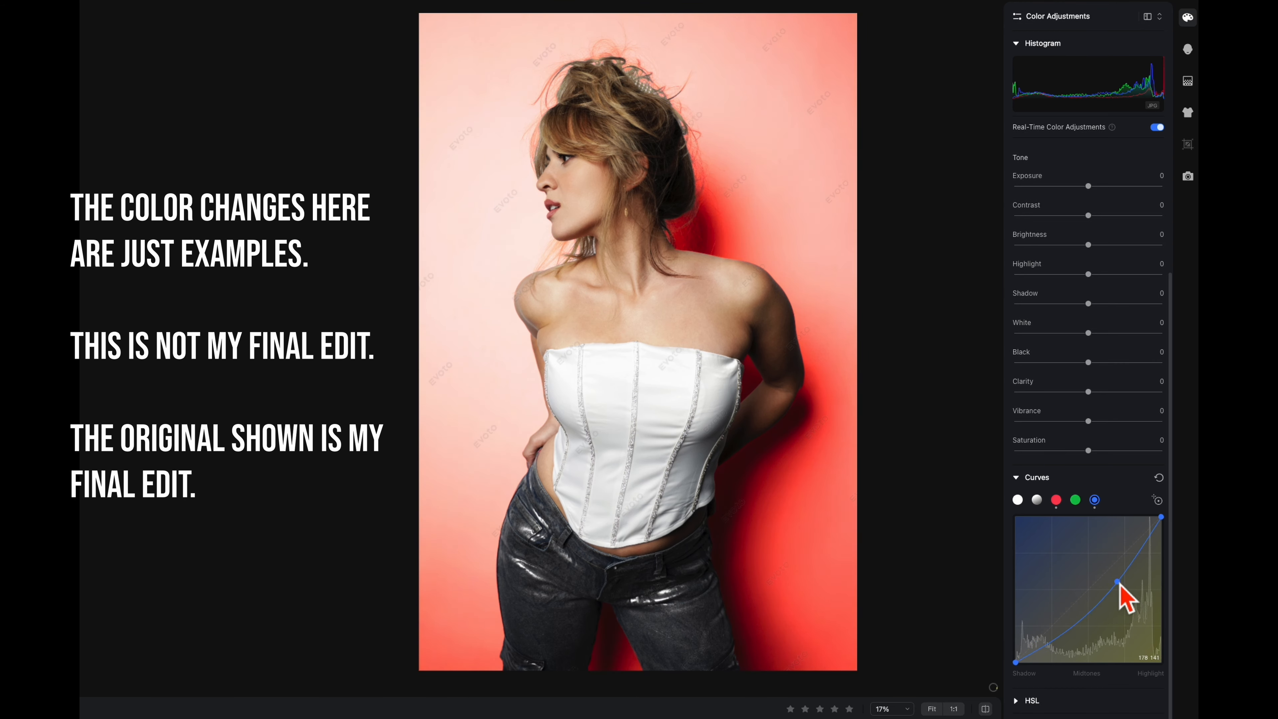
{"action": "left_click", "coordinate": [1057, 502]}
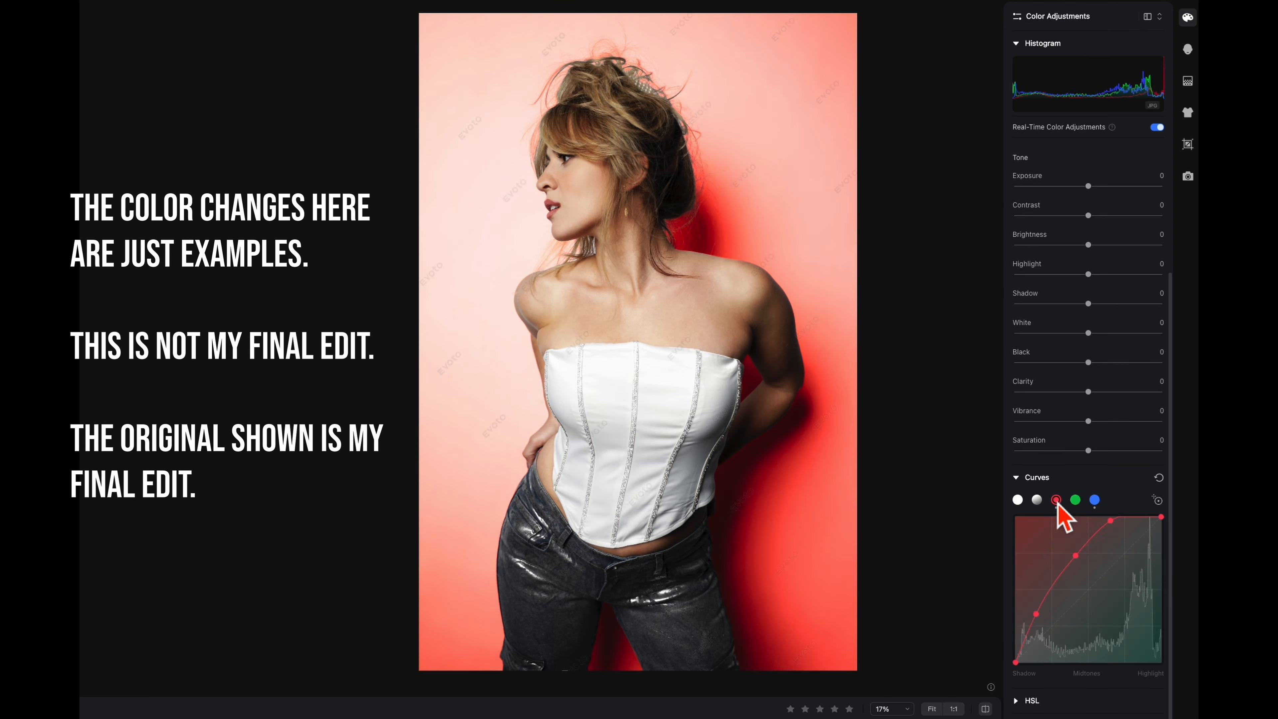
{"action": "left_click_drag", "start_coordinate": [1112, 523], "coordinate": [1079, 564]}
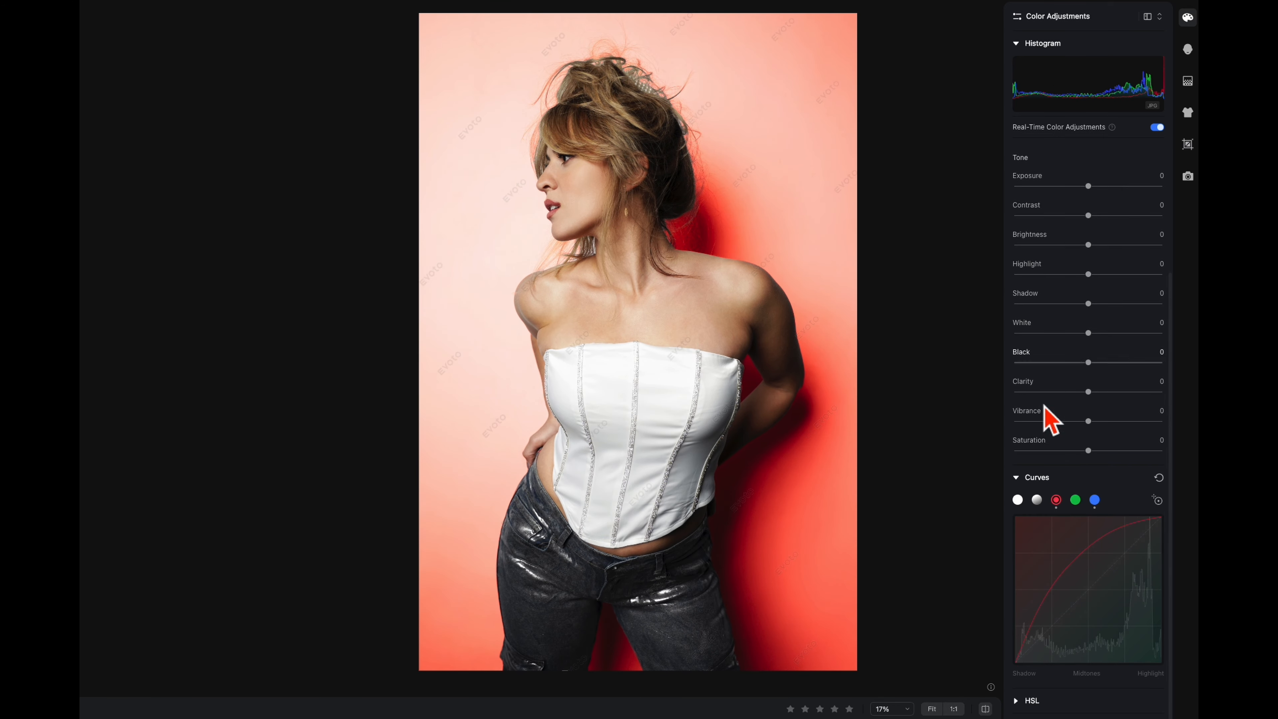
Set the background's Shadow to -27, Exposure to -2.6 and Contrast to 21, leaving Black and Highlight at 0
{"action": "scroll", "coordinate": [1118, 201], "scroll_direction": "up", "scroll_amount": 2}
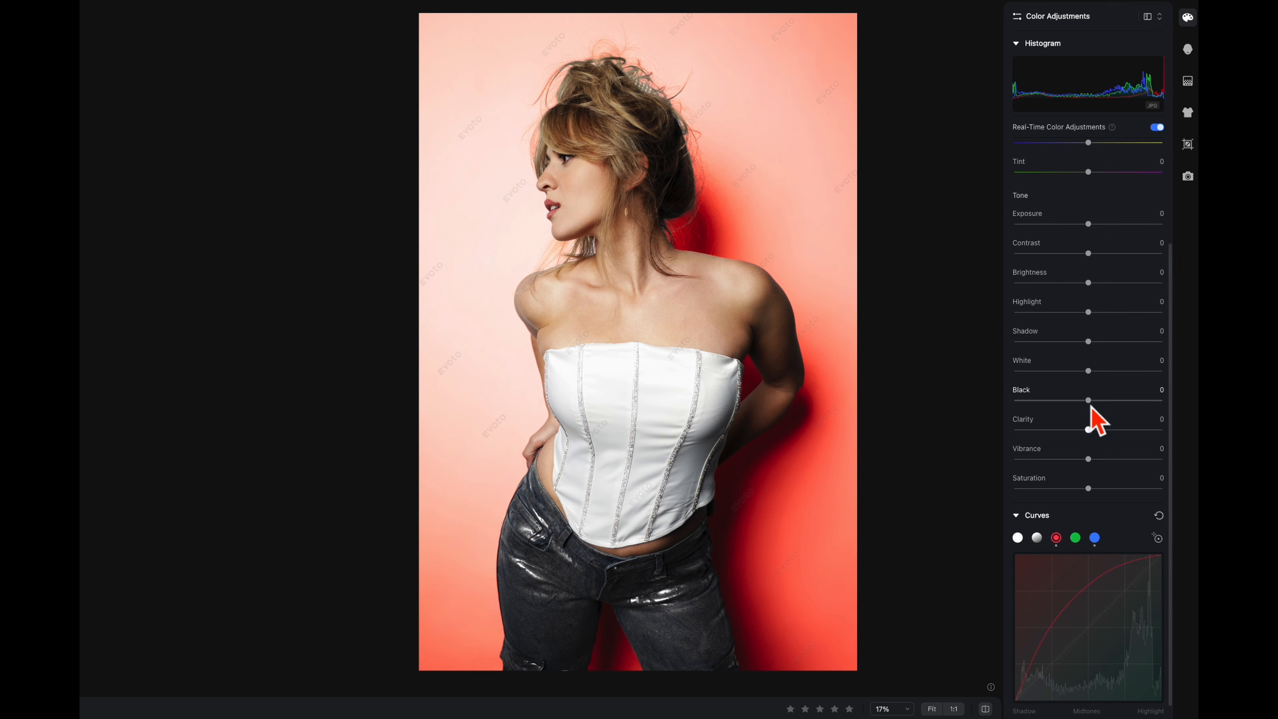
{"action": "left_click_drag", "start_coordinate": [1090, 404], "coordinate": [1093, 396]}
{"action": "left_click_drag", "start_coordinate": [1089, 344], "coordinate": [1068, 344]}
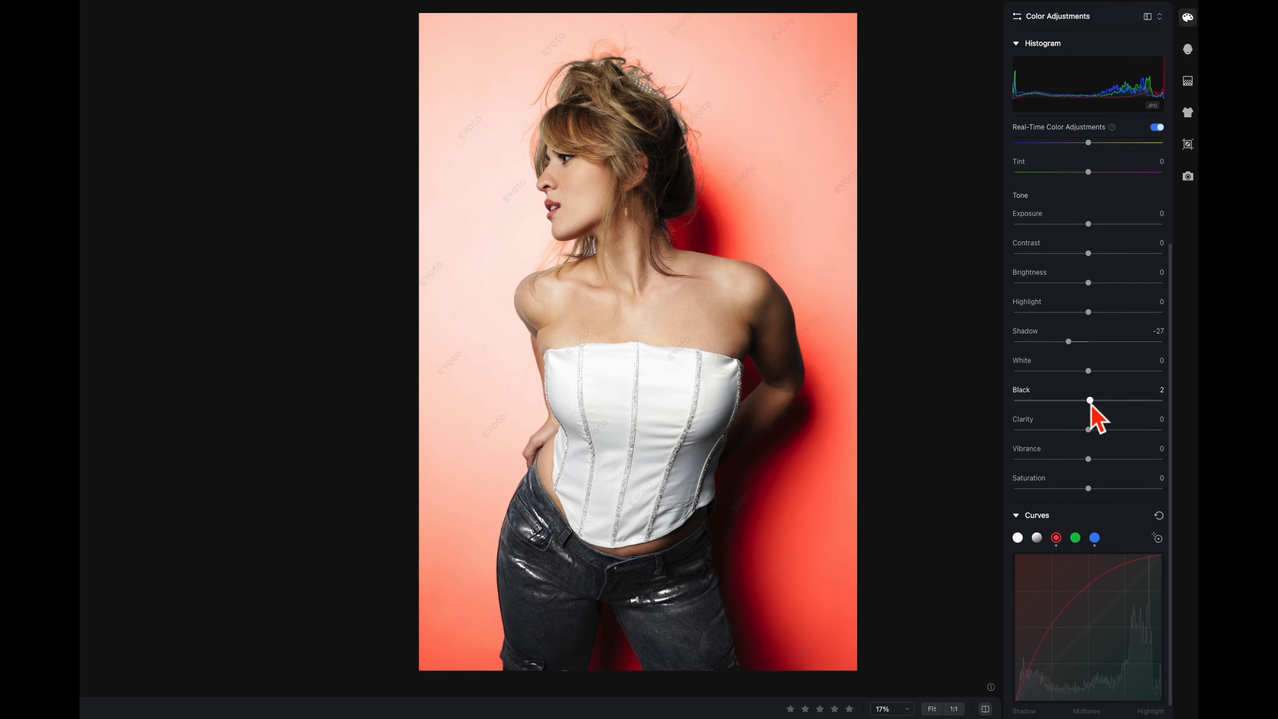
{"action": "mouse_move", "coordinate": [1091, 408]}
{"action": "left_mouse_down"}
{"action": "mouse_move", "coordinate": [1055, 408]}
{"action": "mouse_move", "coordinate": [1090, 402]}
{"action": "left_mouse_up"}
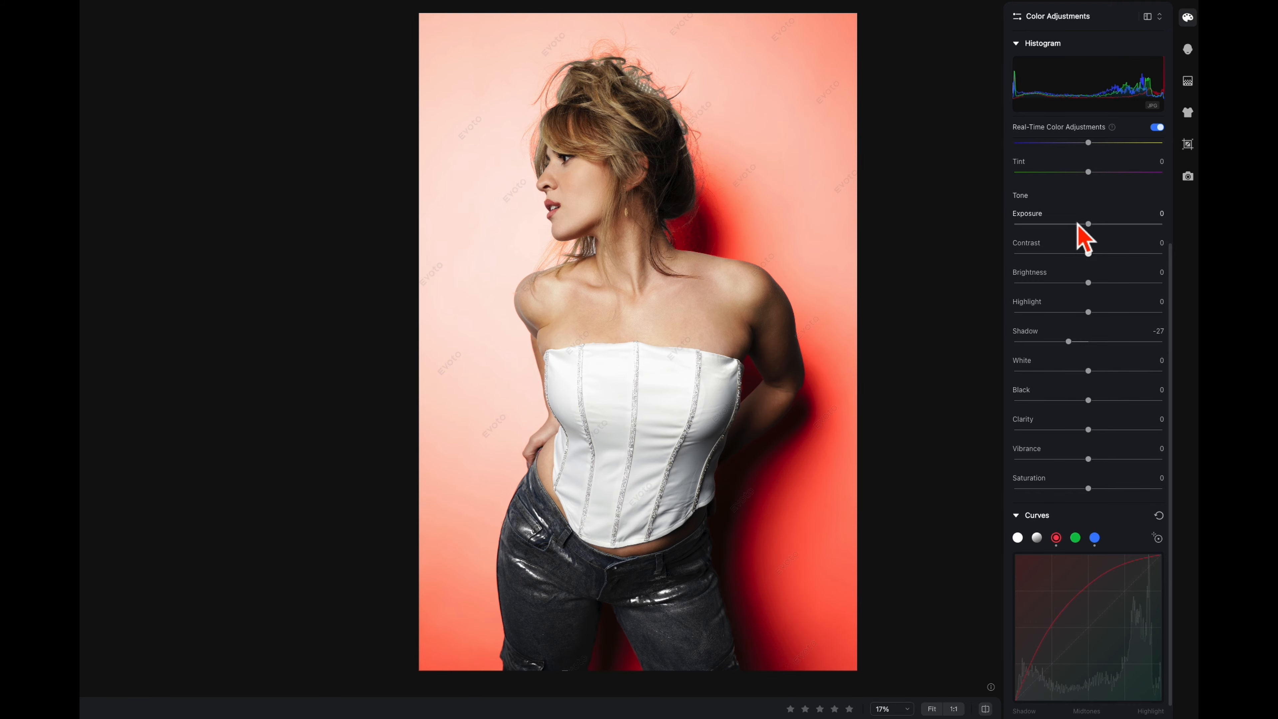
{"action": "left_click_drag", "start_coordinate": [1089, 224], "coordinate": [1104, 258]}
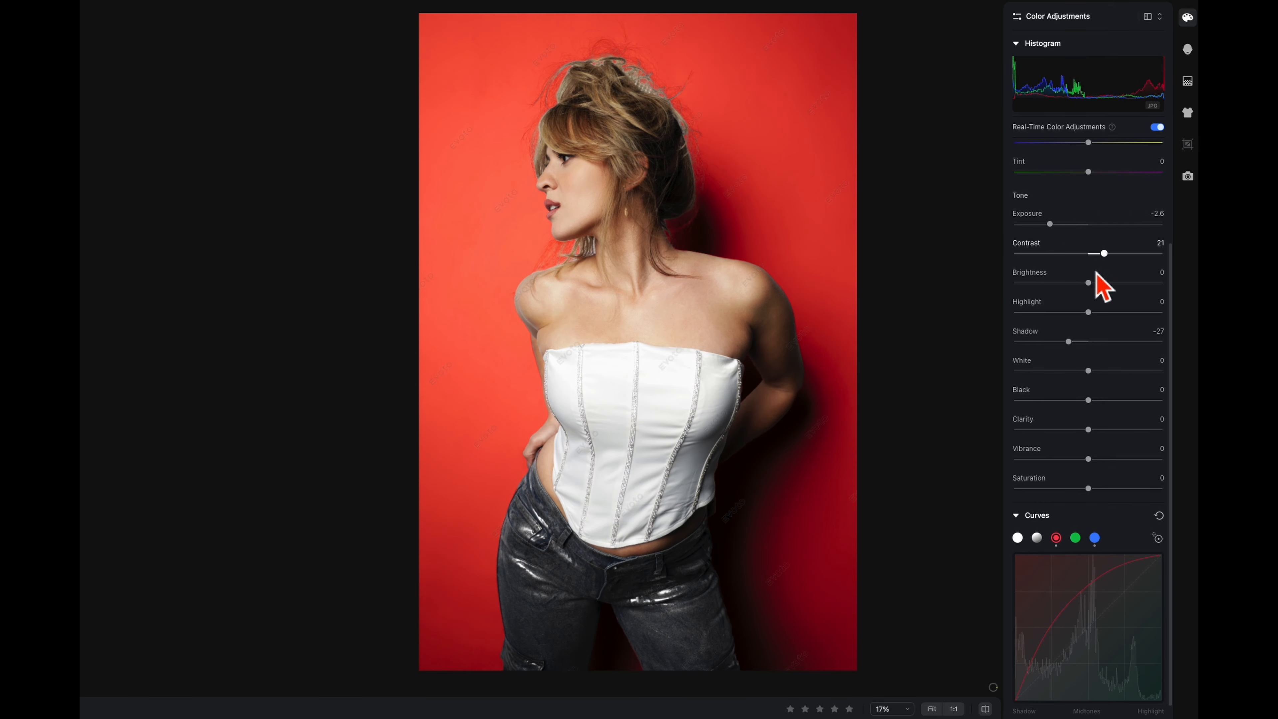
{"action": "mouse_move", "coordinate": [1095, 314]}
{"action": "left_mouse_down"}
{"action": "mouse_move", "coordinate": [1077, 319]}
{"action": "mouse_move", "coordinate": [1094, 312]}
{"action": "left_mouse_up"}
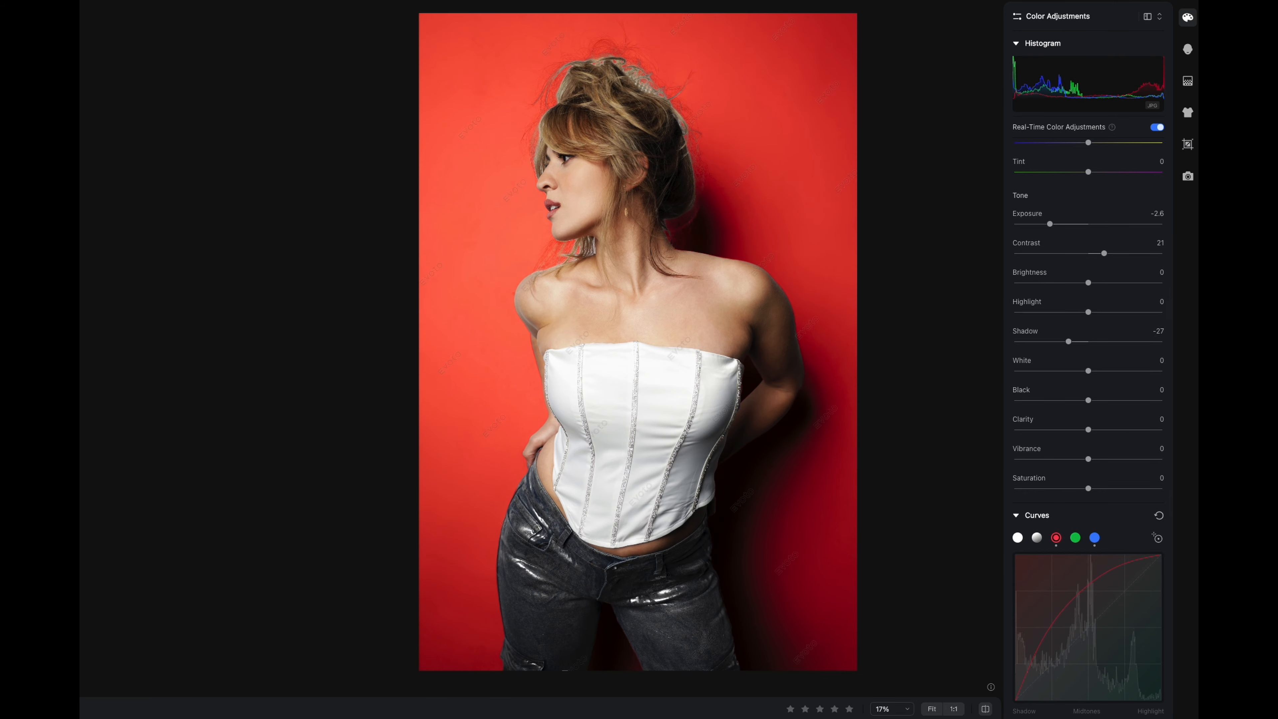
Compare with the original photo and set the background's Highlight to -98, Shadow to -24, White to -100 and Black to -2
{"action": "left_click", "coordinate": [985, 709]}
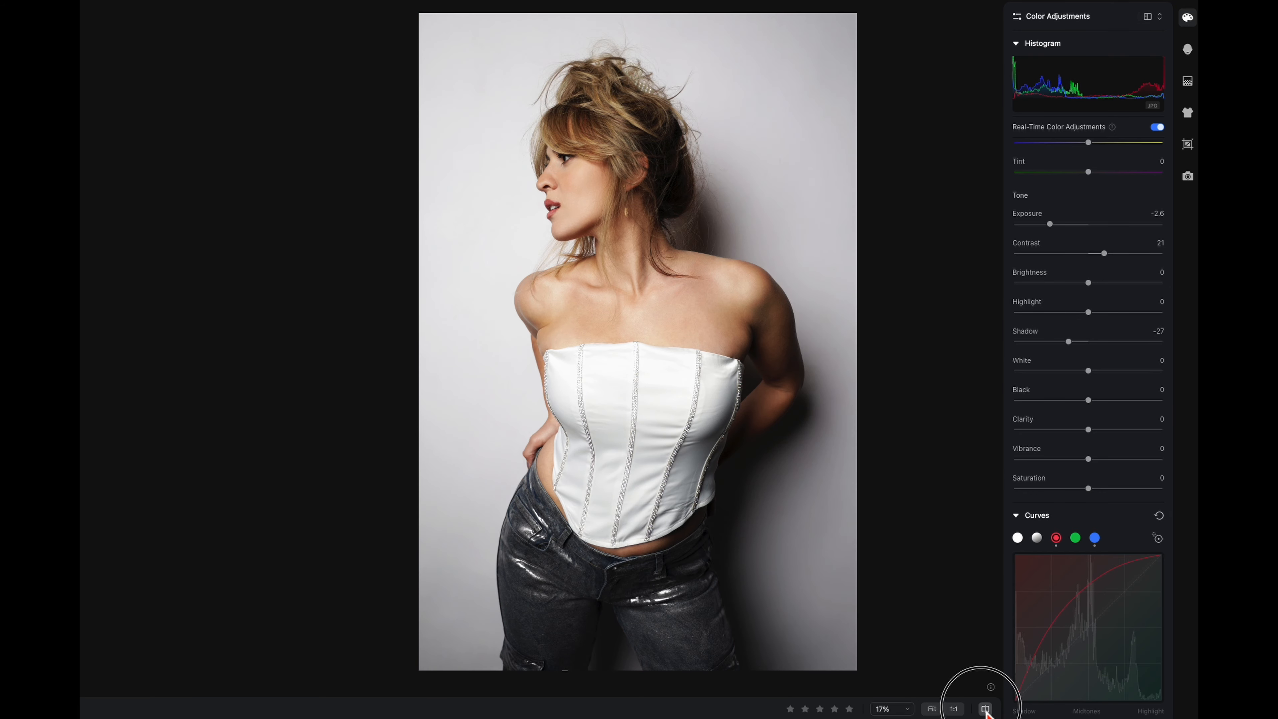
{"action": "left_click", "coordinate": [985, 710]}
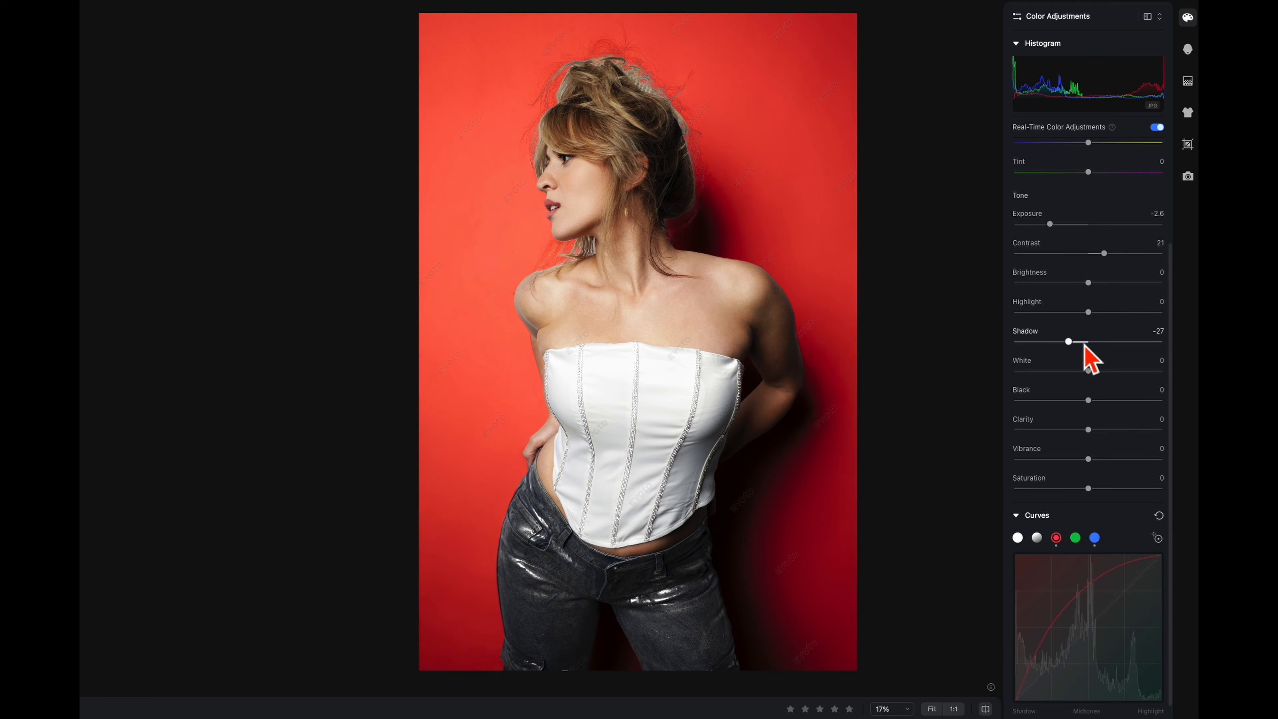
{"action": "left_click_drag", "start_coordinate": [1094, 315], "coordinate": [1011, 371]}
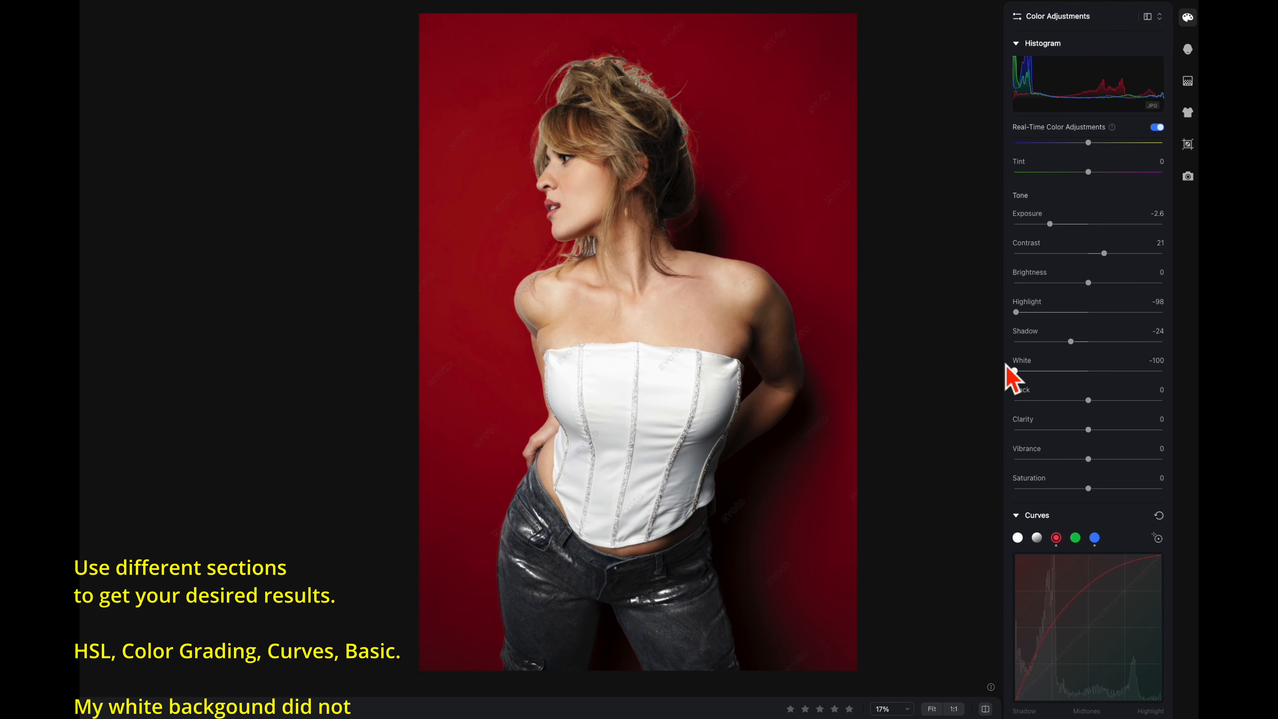
{"action": "mouse_move", "coordinate": [1092, 405]}
{"action": "left_mouse_down"}
{"action": "mouse_move", "coordinate": [1134, 401]}
{"action": "mouse_move", "coordinate": [1089, 400]}
{"action": "left_mouse_up"}
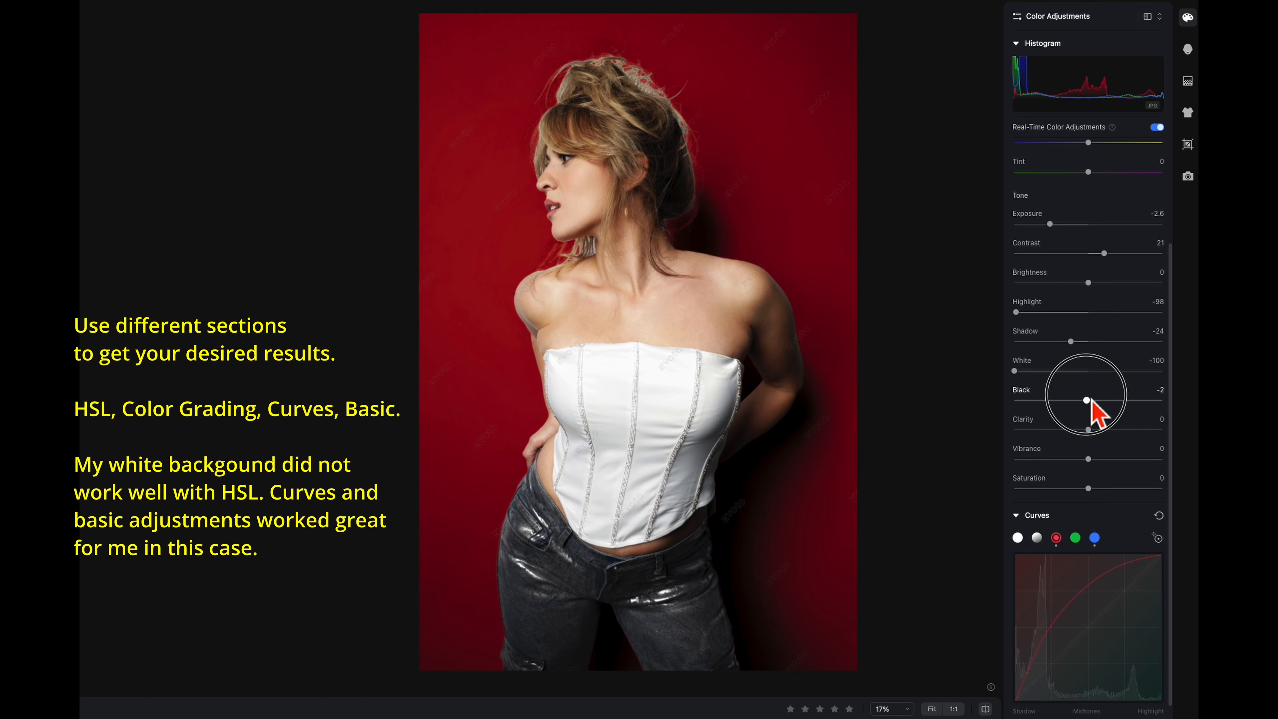
Reset the background's Curves and Basic adjustments
{"action": "scroll", "coordinate": [818, 106], "scroll_direction": "down", "scroll_amount": 1}
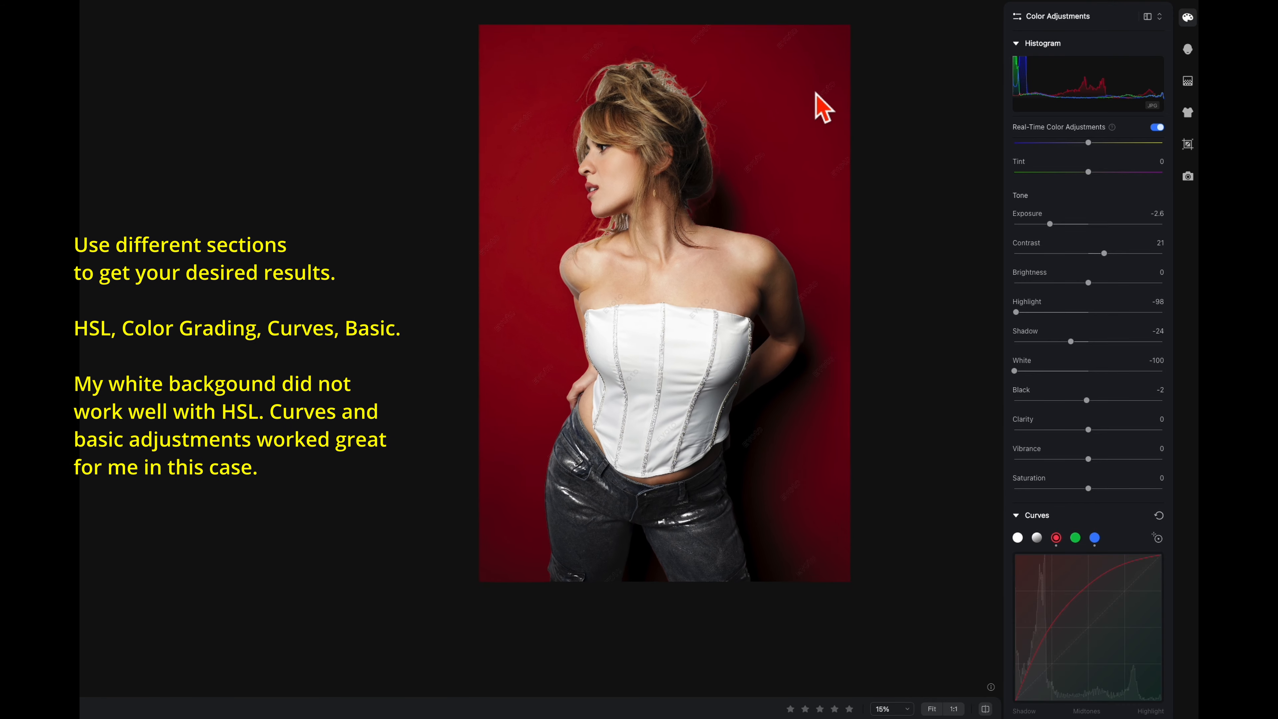
{"action": "scroll", "coordinate": [816, 94], "scroll_direction": "up", "scroll_amount": 1}
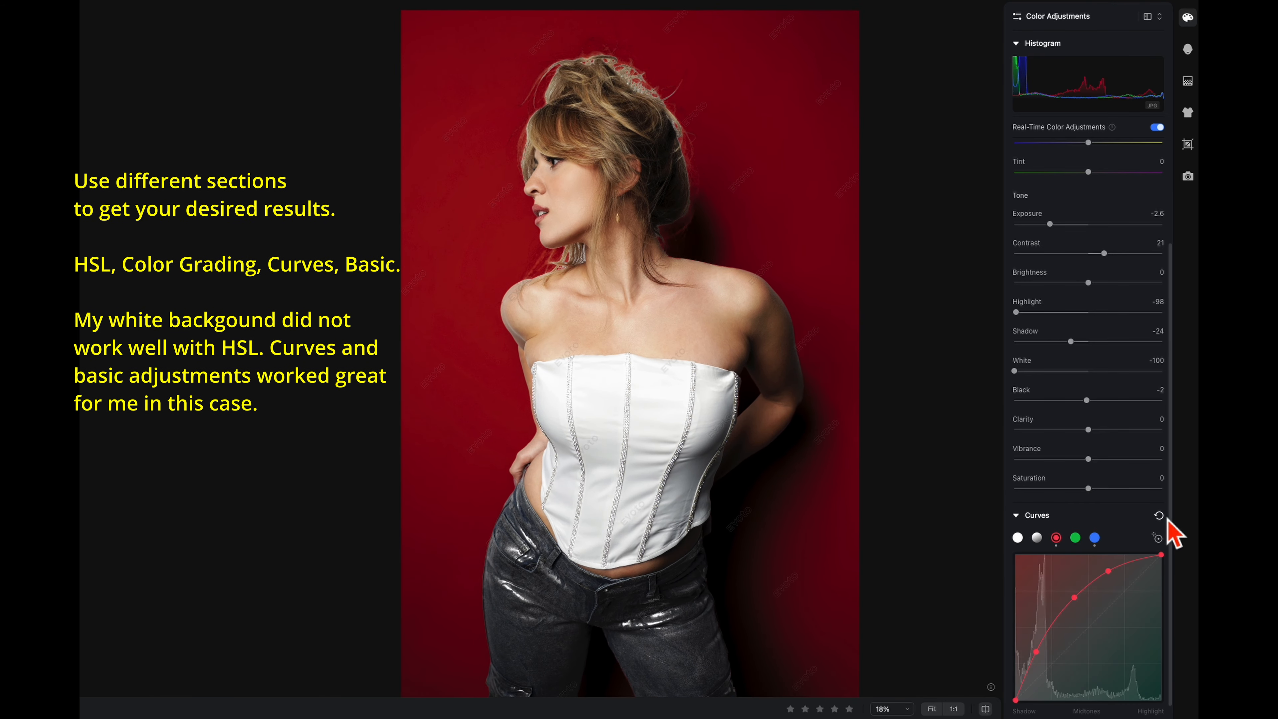
{"action": "scroll", "coordinate": [1134, 313], "scroll_direction": "up", "scroll_amount": 3}
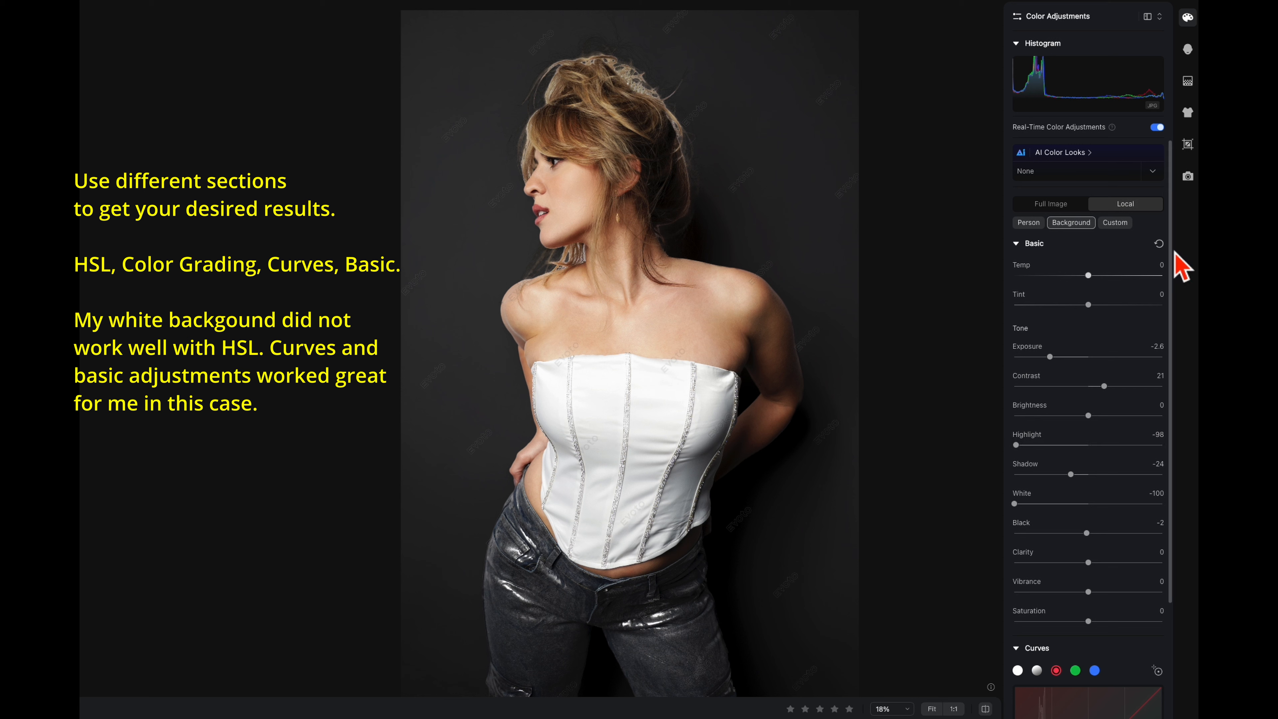
{"action": "left_click", "coordinate": [1159, 244]}
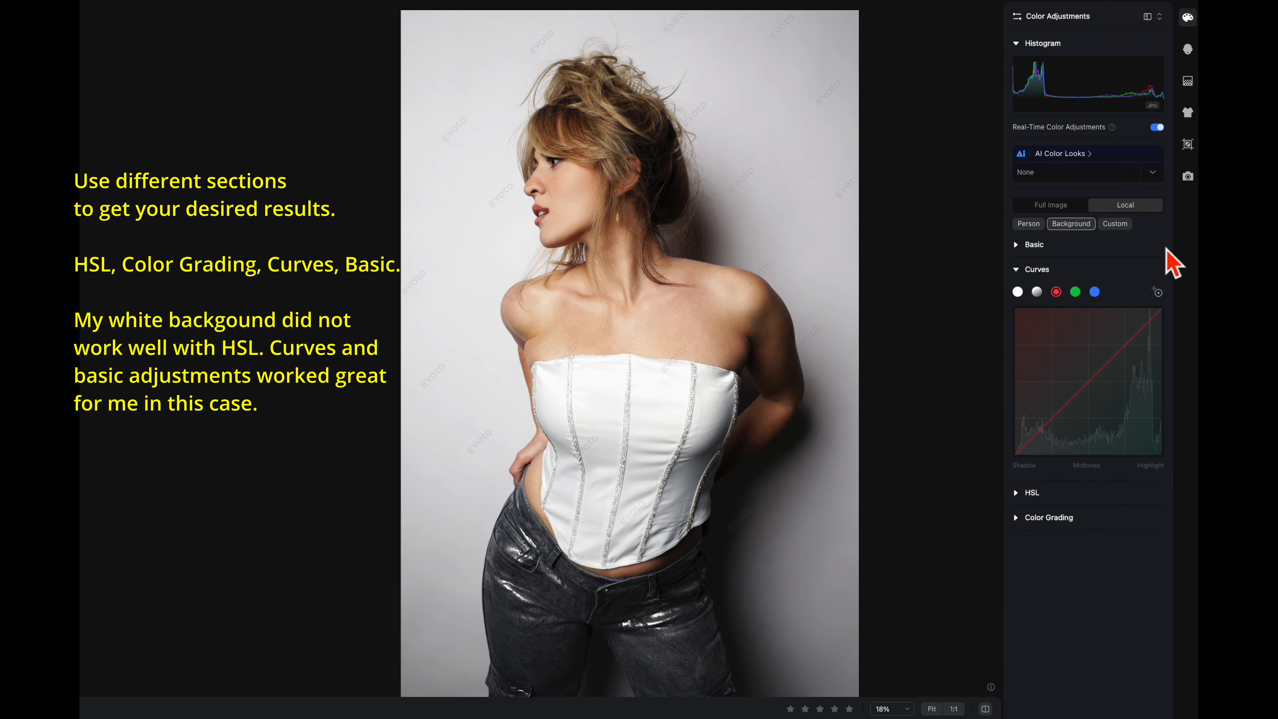
Raise the background's blue curve to about 81, 185 and pull its red curve down in the midtones
{"action": "left_click", "coordinate": [1097, 293]}
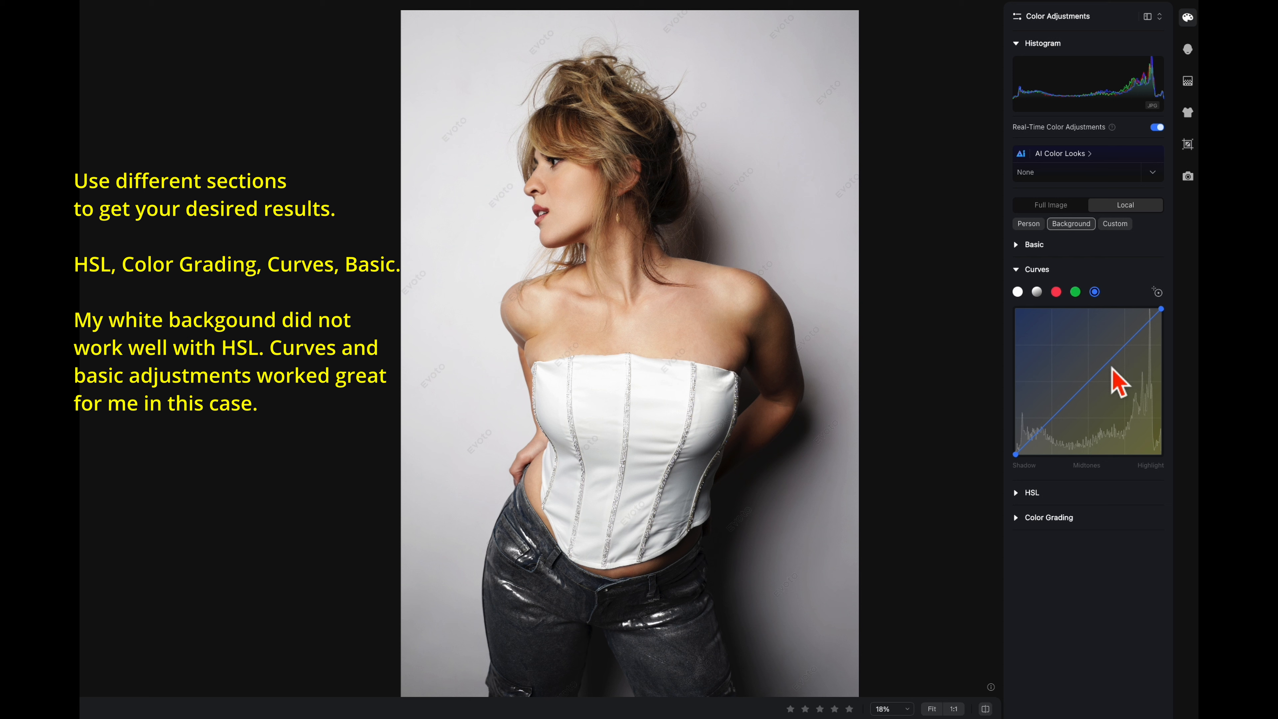
{"action": "left_click_drag", "start_coordinate": [1111, 366], "coordinate": [1068, 354]}
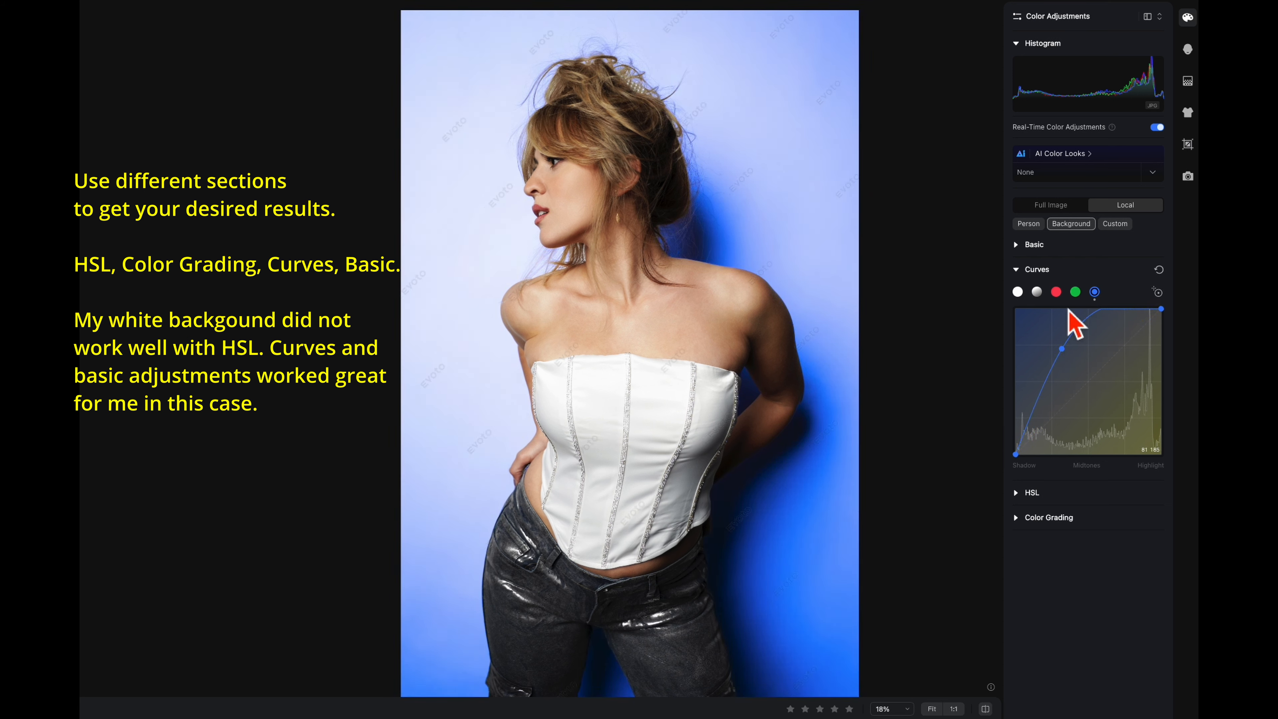
{"action": "left_click", "coordinate": [1056, 292]}
{"action": "left_click_drag", "start_coordinate": [1110, 367], "coordinate": [1125, 381]}
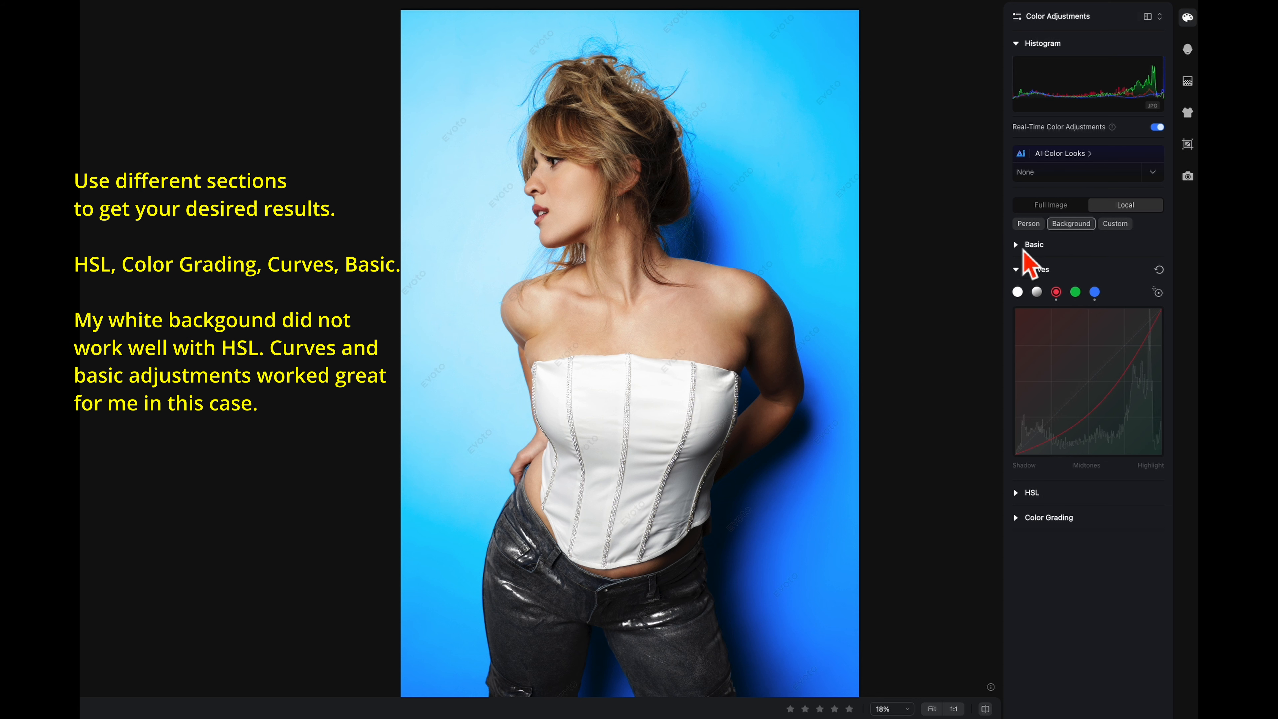
Set the background's Exposure to -0.7, Highlight to -71, Shadow to 35 and Clarity to 15, leaving Black and Saturation at 0
{"action": "left_click", "coordinate": [1026, 246]}
{"action": "left_click_drag", "start_coordinate": [1088, 357], "coordinate": [1078, 358]}
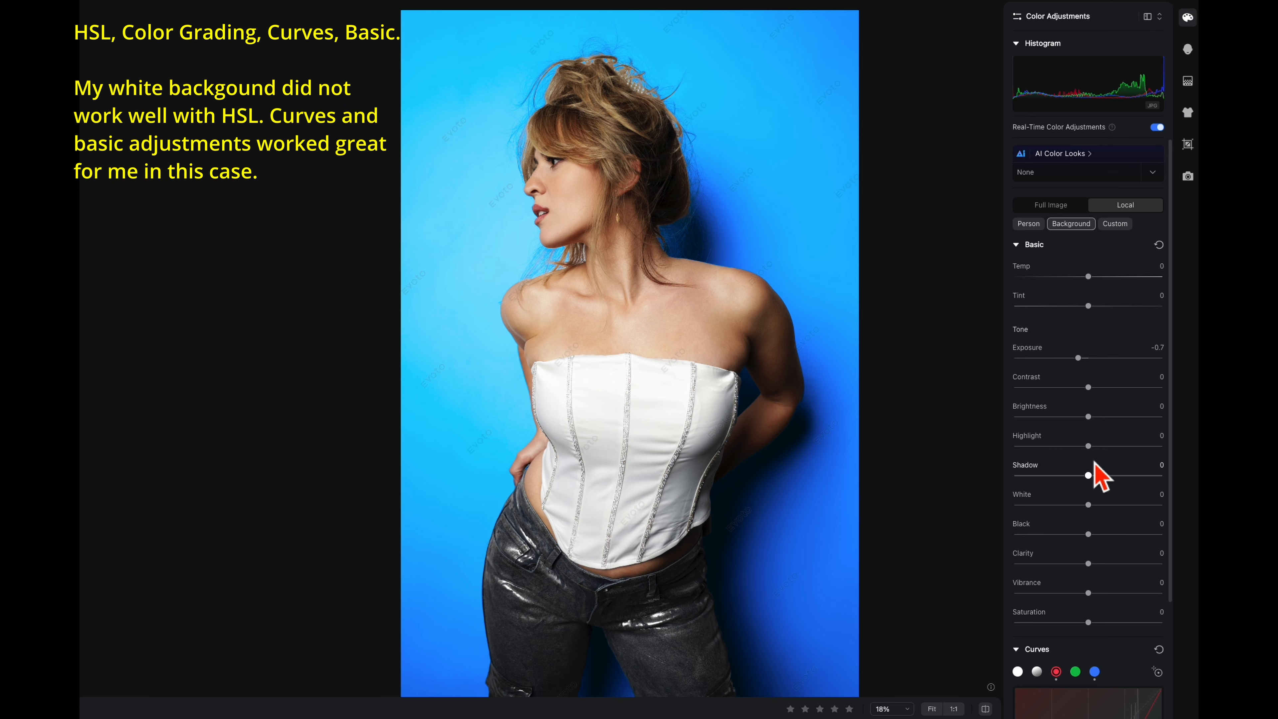
{"action": "left_click_drag", "start_coordinate": [1088, 445], "coordinate": [1117, 481]}
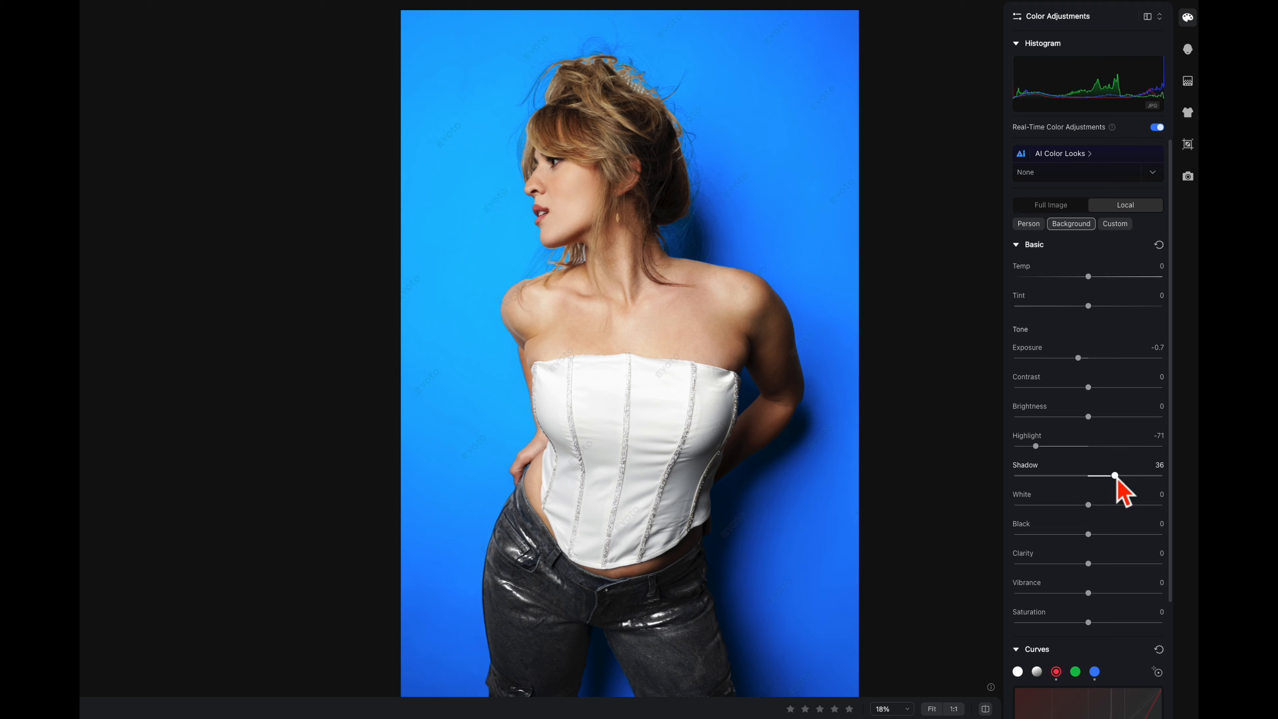
{"action": "mouse_move", "coordinate": [1098, 534]}
{"action": "left_mouse_down"}
{"action": "mouse_move", "coordinate": [1113, 538]}
{"action": "mouse_move", "coordinate": [1090, 533]}
{"action": "mouse_move", "coordinate": [1100, 533]}
{"action": "left_mouse_up"}
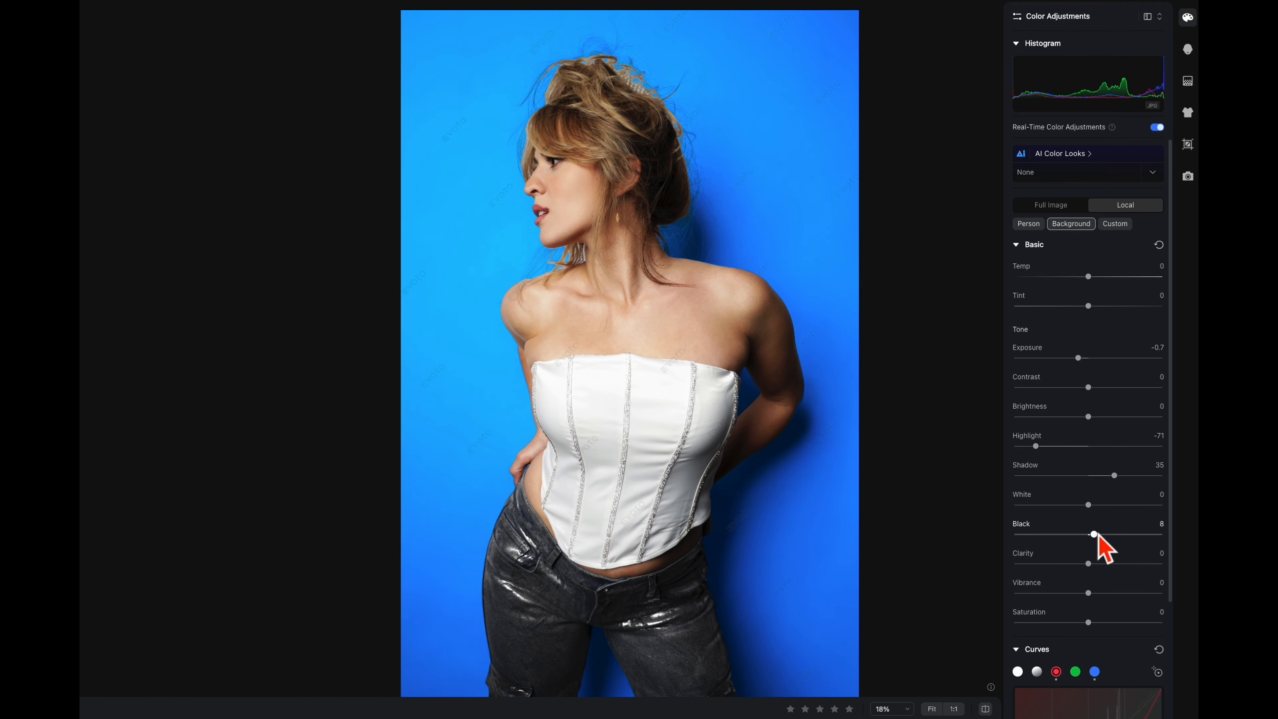
{"action": "mouse_move", "coordinate": [1090, 565]}
{"action": "left_mouse_down"}
{"action": "mouse_move", "coordinate": [1062, 565]}
{"action": "mouse_move", "coordinate": [1119, 564]}
{"action": "mouse_move", "coordinate": [1103, 571]}
{"action": "left_mouse_up"}
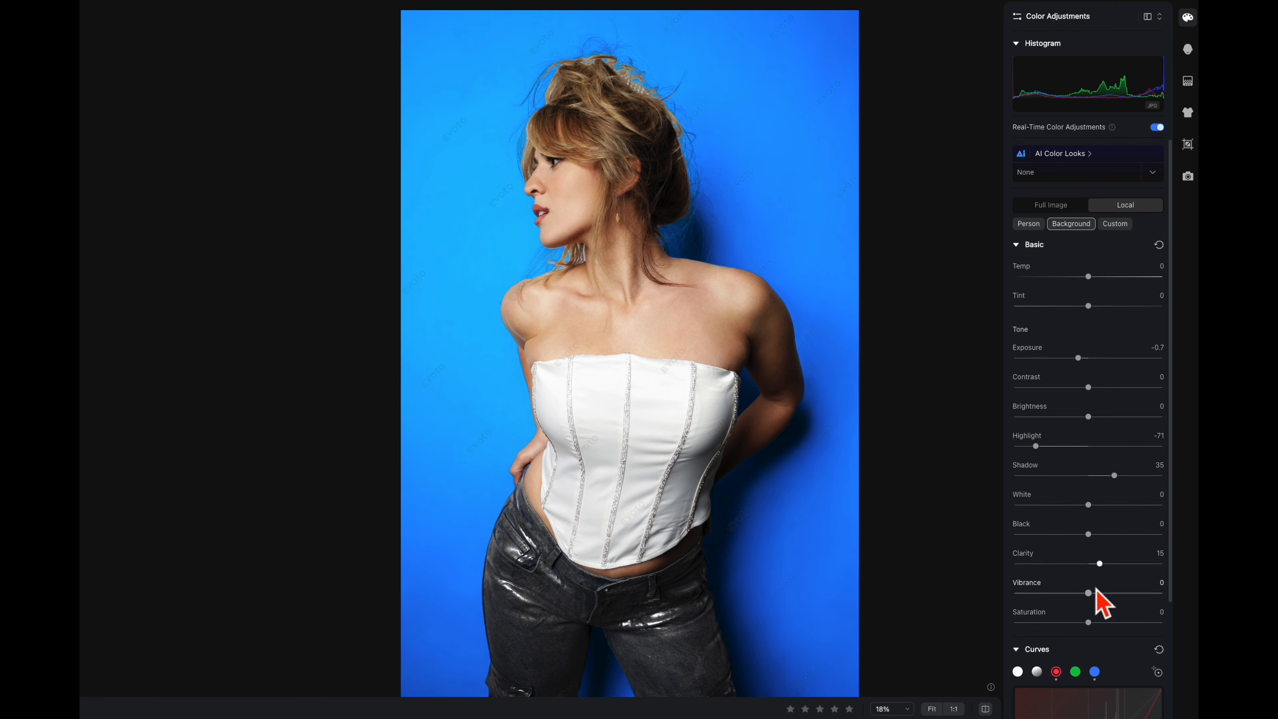
{"action": "left_click_drag", "start_coordinate": [1088, 623], "coordinate": [1118, 624]}
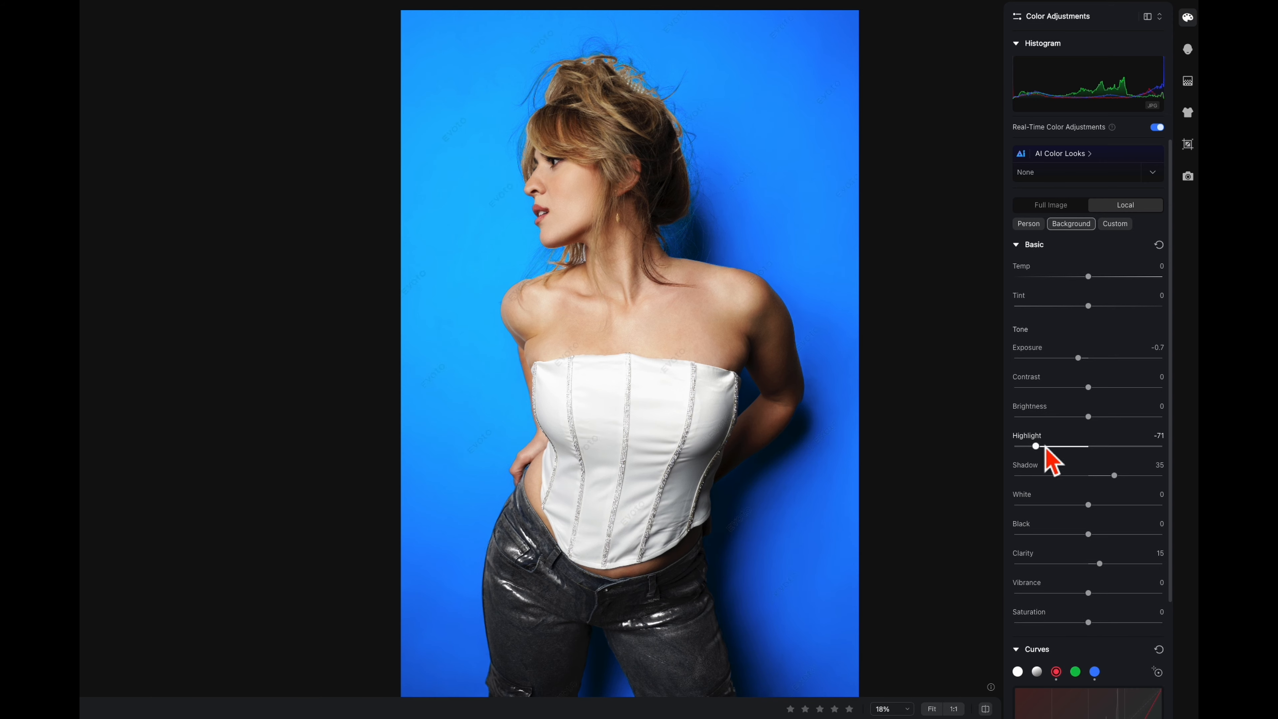
Deepen the blue background by setting Temp to -100, Highlight to -100 and Brightness to -34
{"action": "left_click", "coordinate": [1089, 277]}
{"action": "left_click_drag", "start_coordinate": [1093, 278], "coordinate": [1017, 275]}
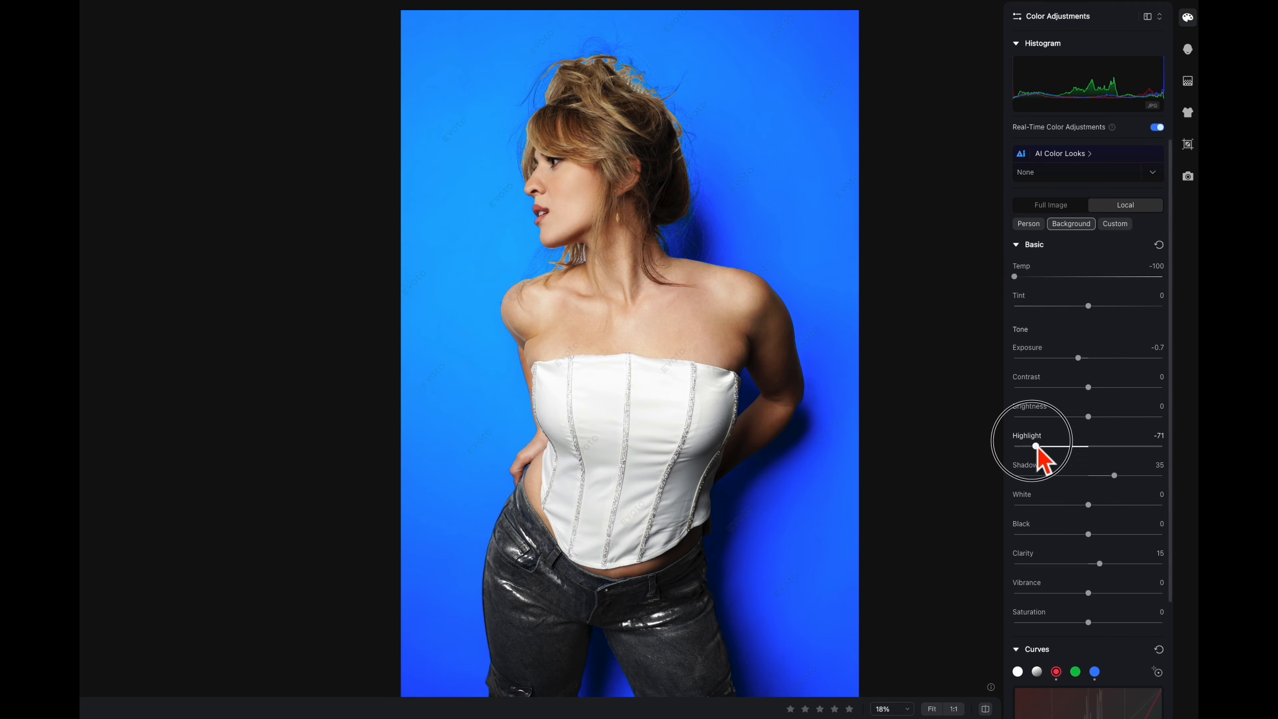
{"action": "left_click_drag", "start_coordinate": [1037, 447], "coordinate": [972, 456]}
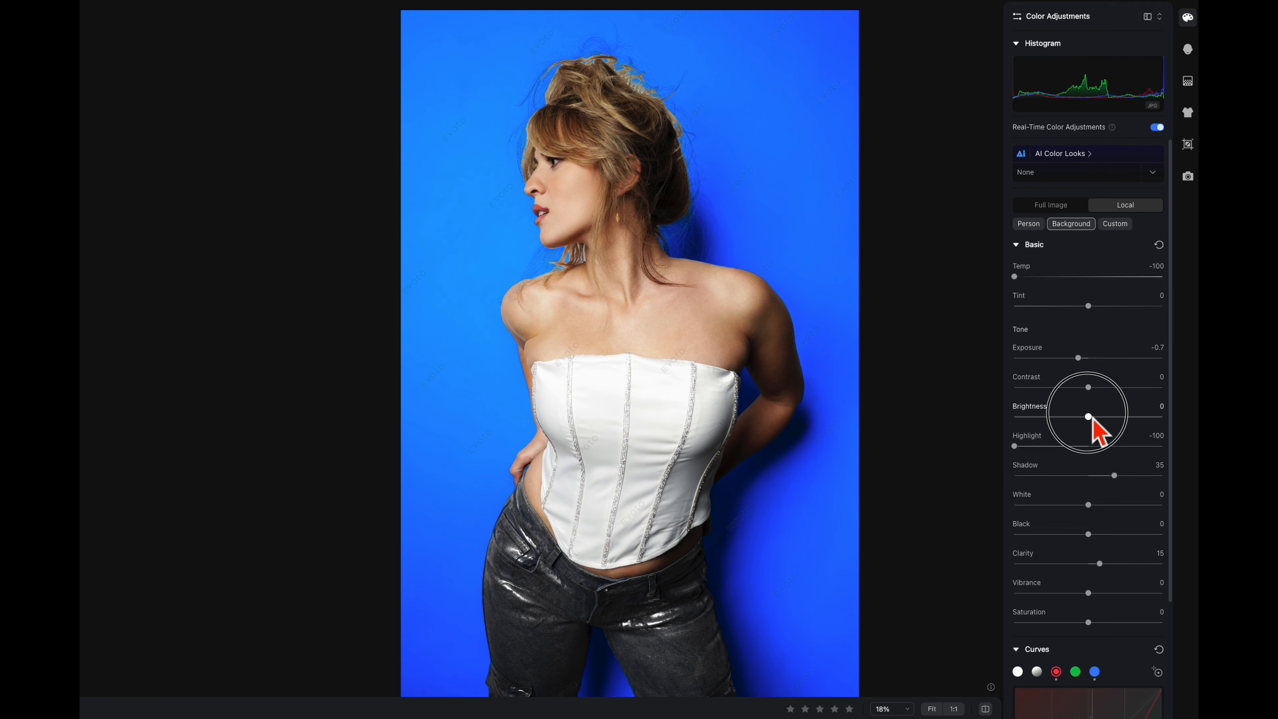
{"action": "left_click_drag", "start_coordinate": [1092, 419], "coordinate": [1066, 419]}
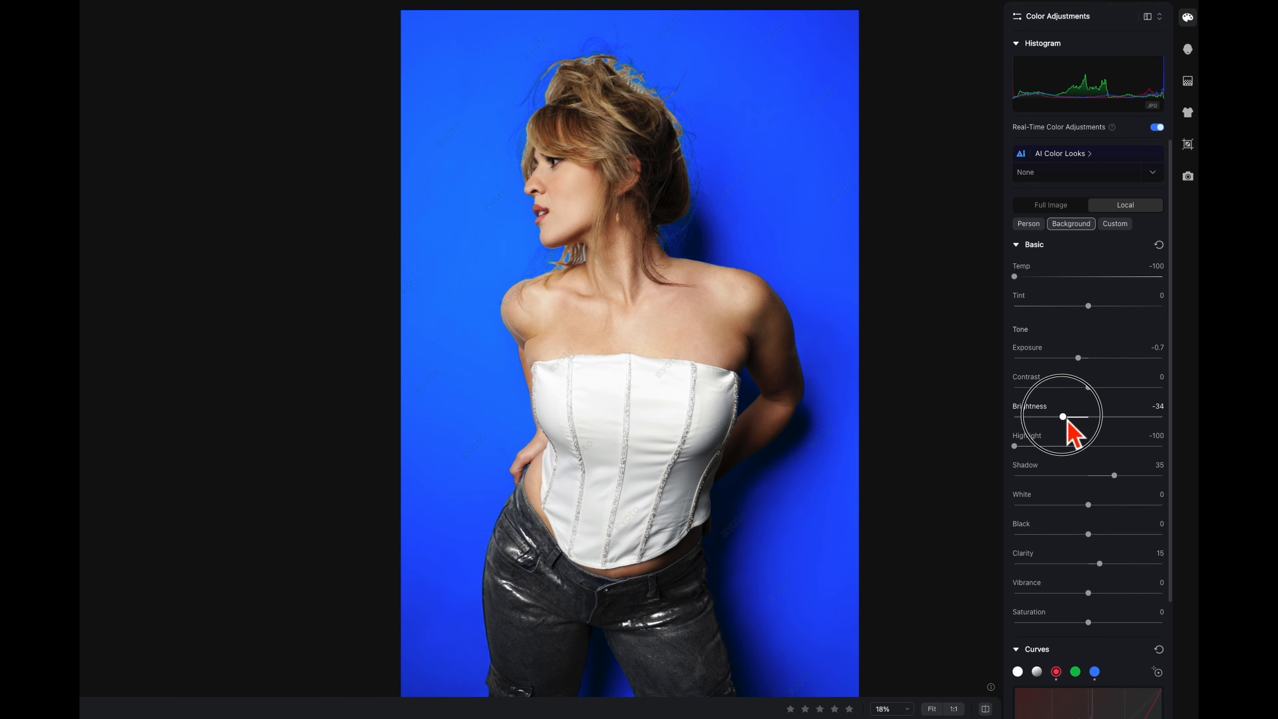
Set the blue background's Exposure to -1.05, Contrast to -73 and Brightness to -35
{"action": "left_click_drag", "start_coordinate": [1077, 358], "coordinate": [1035, 388]}
{"action": "left_click", "coordinate": [1087, 387]}
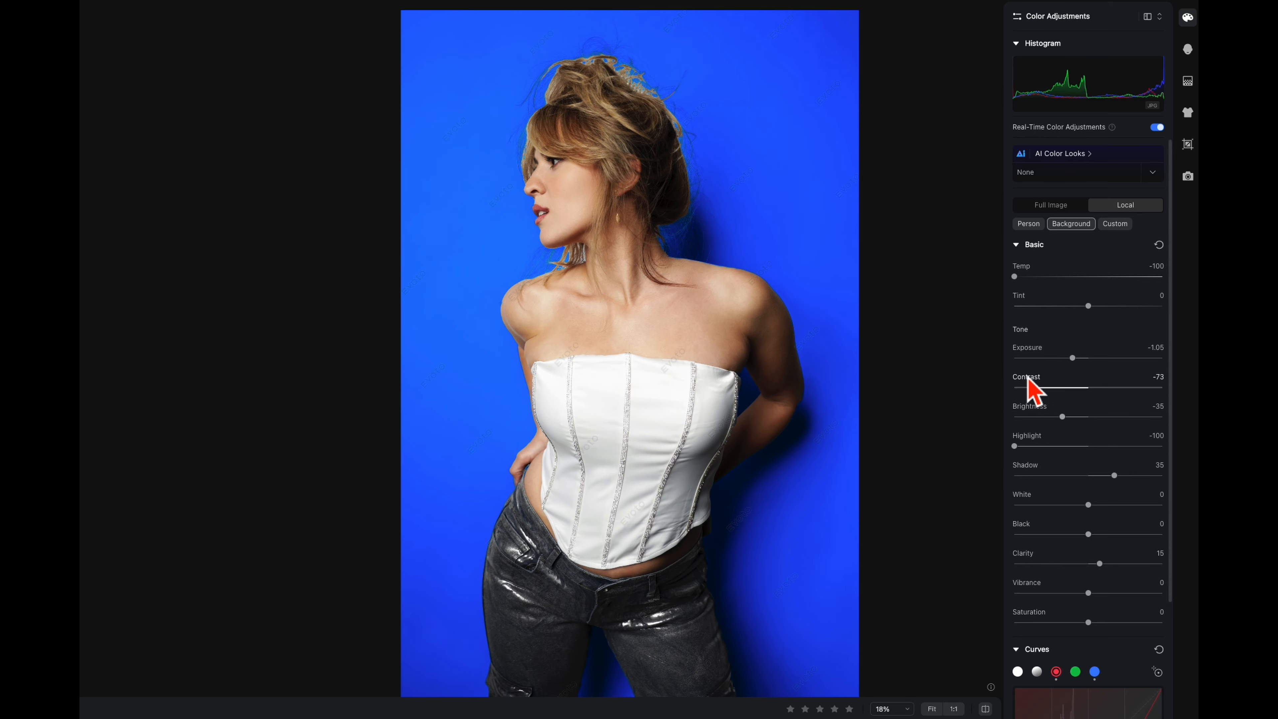
Reshape the background's red curve with one point in the highlights and a second point pulling the shadows down
{"action": "scroll", "coordinate": [1132, 654], "scroll_direction": "down", "scroll_amount": 3}
{"action": "scroll", "coordinate": [1131, 648], "scroll_direction": "down", "scroll_amount": 1}
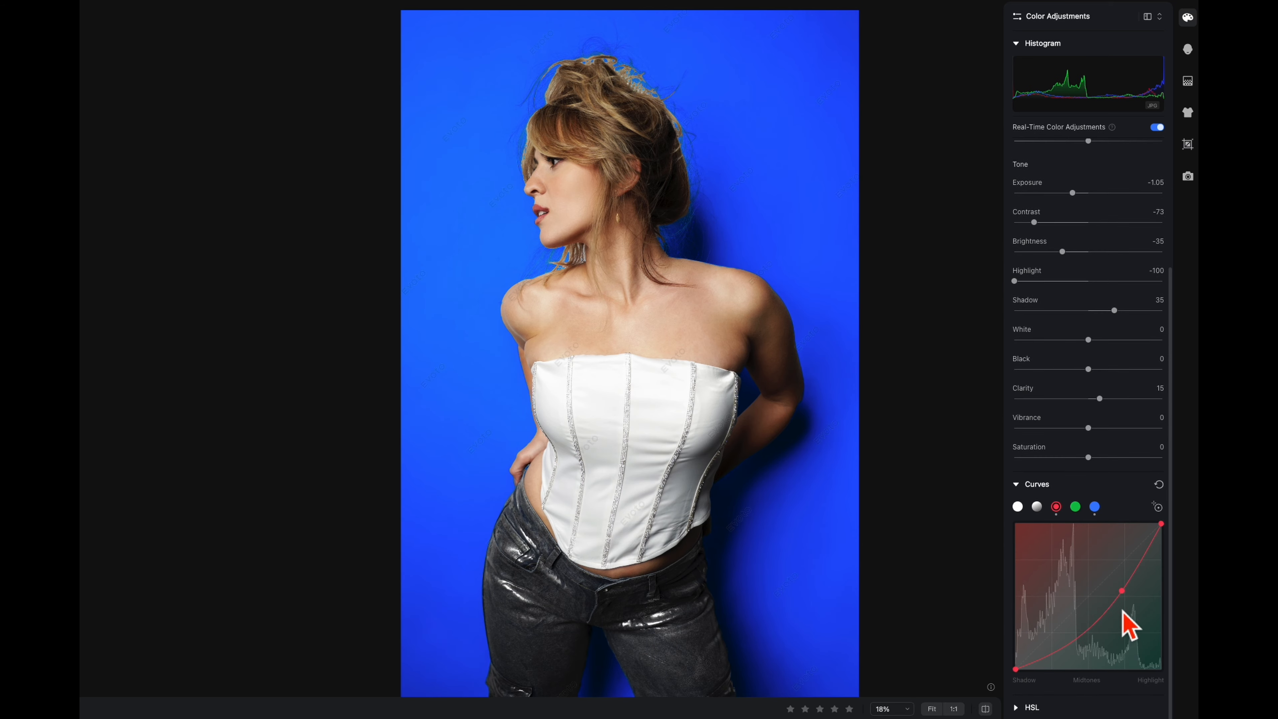
{"action": "left_click_drag", "start_coordinate": [1129, 592], "coordinate": [1119, 586]}
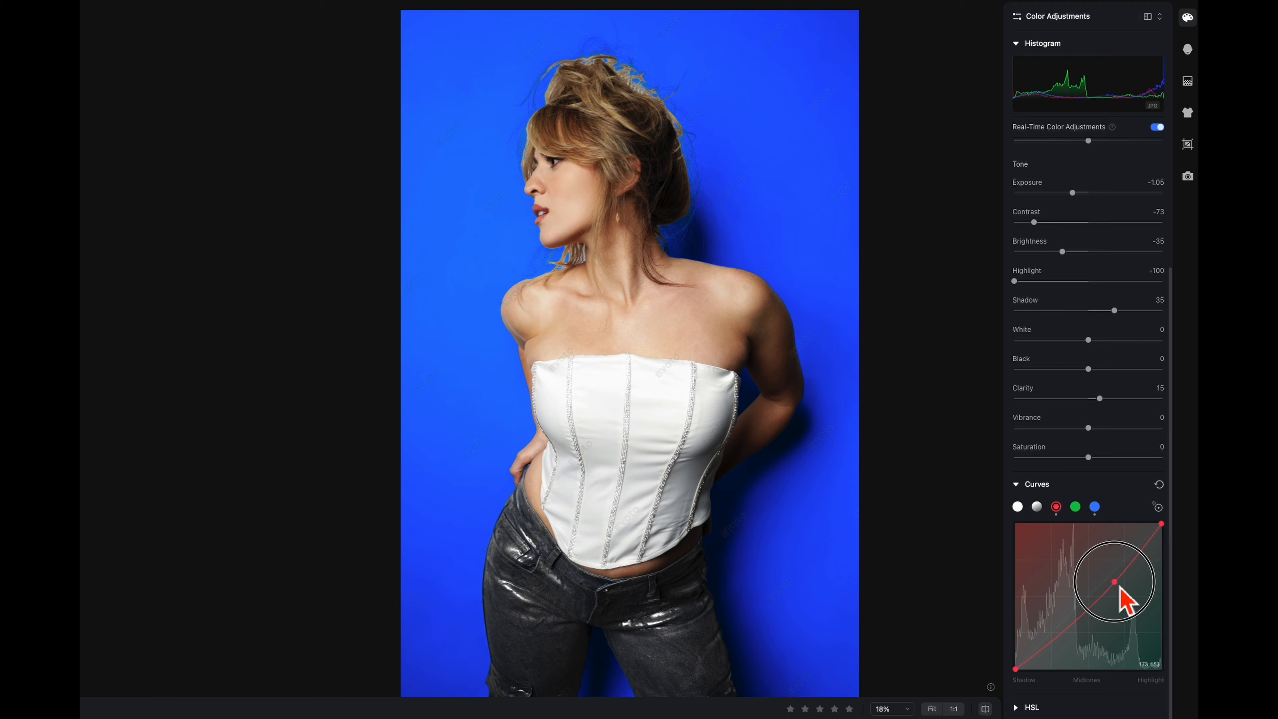
{"action": "left_click", "coordinate": [1065, 509]}
{"action": "left_click_drag", "start_coordinate": [1121, 586], "coordinate": [1136, 576]}
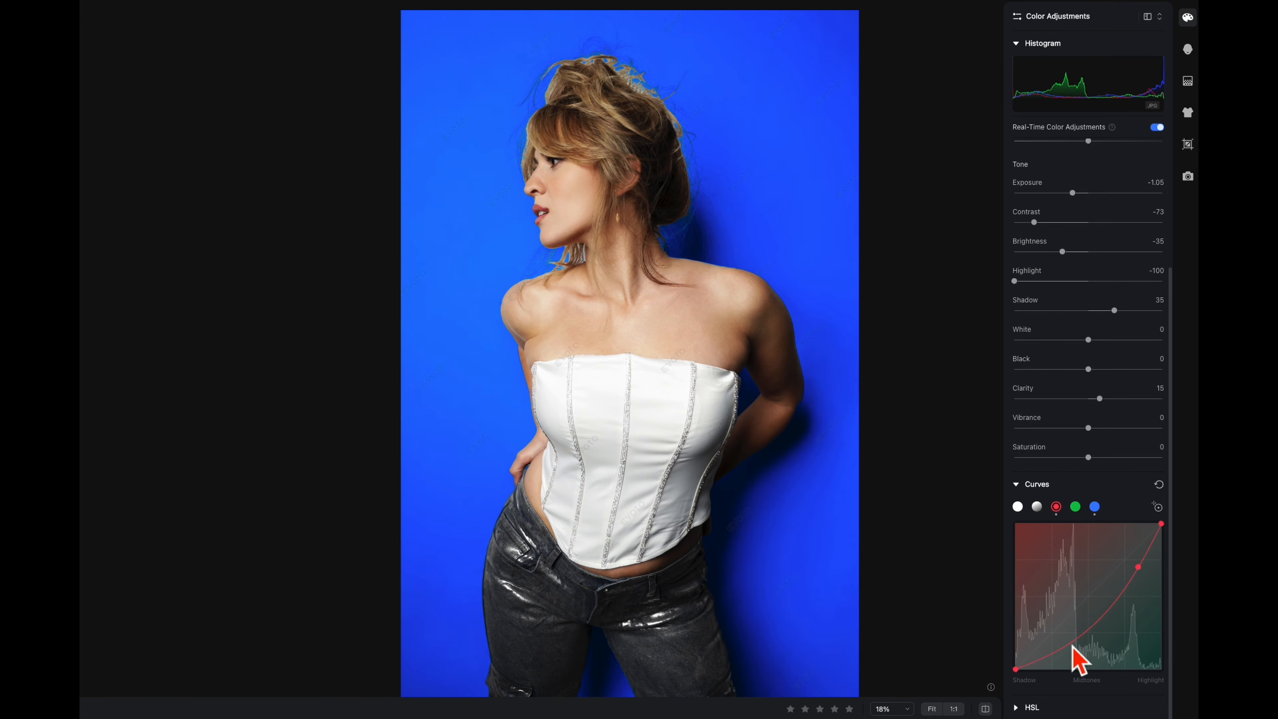
{"action": "mouse_move", "coordinate": [1067, 650]}
{"action": "left_mouse_down"}
{"action": "mouse_move", "coordinate": [1049, 611]}
{"action": "mouse_move", "coordinate": [1076, 642]}
{"action": "mouse_move", "coordinate": [1079, 669]}
{"action": "mouse_move", "coordinate": [1076, 658]}
{"action": "left_mouse_up"}
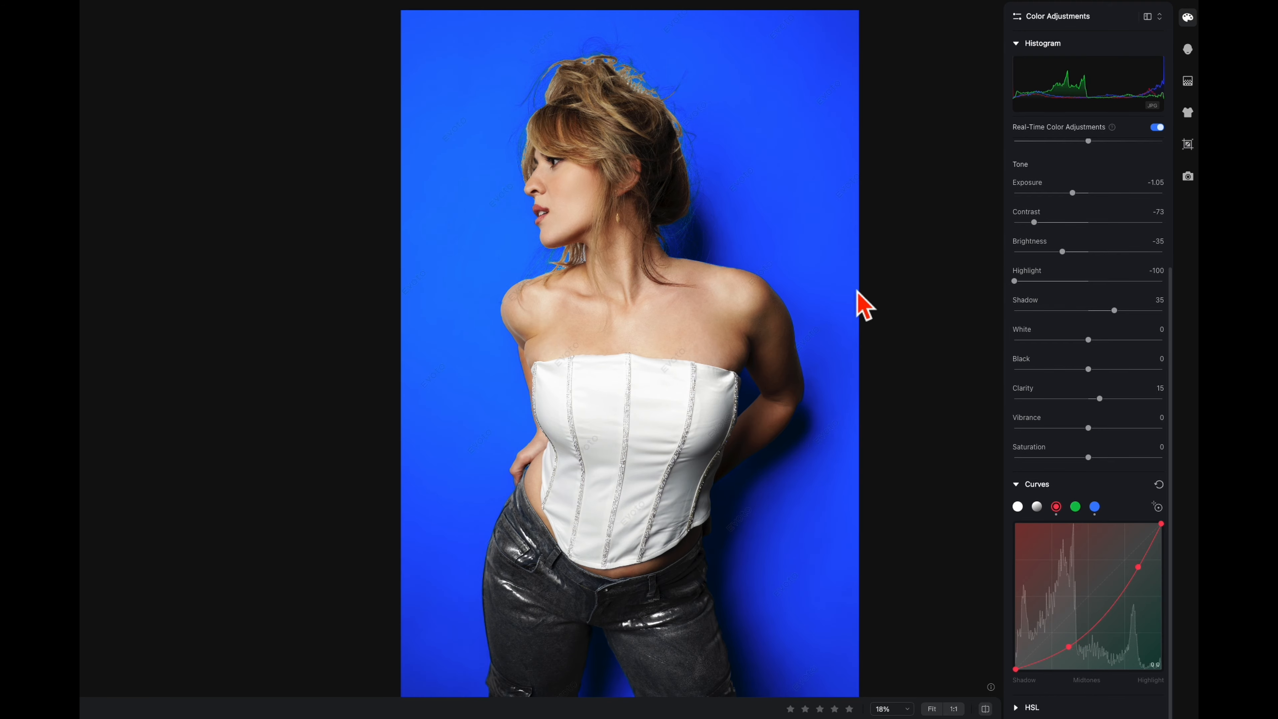
{"action": "scroll", "coordinate": [825, 405], "scroll_direction": "up", "scroll_amount": 1}
{"action": "scroll", "coordinate": [764, 169], "scroll_direction": "down", "scroll_amount": 3}
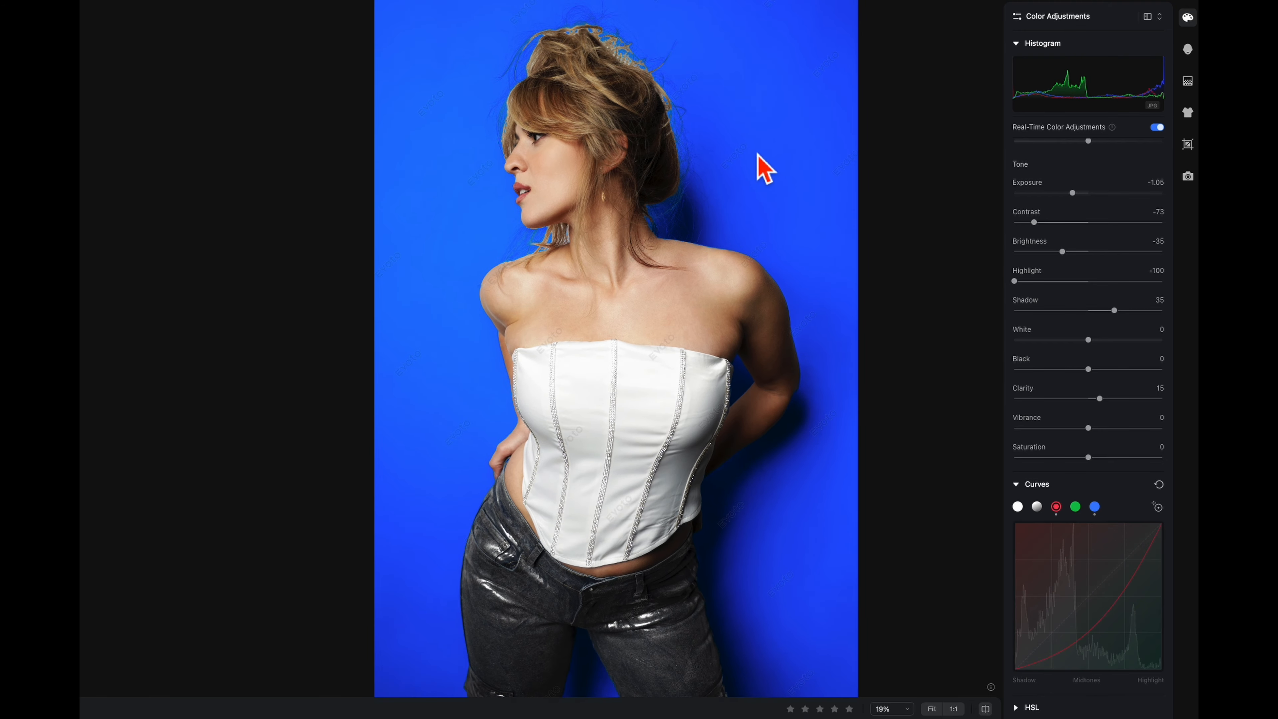
{"action": "left_click_drag", "start_coordinate": [756, 166], "coordinate": [806, 200]}
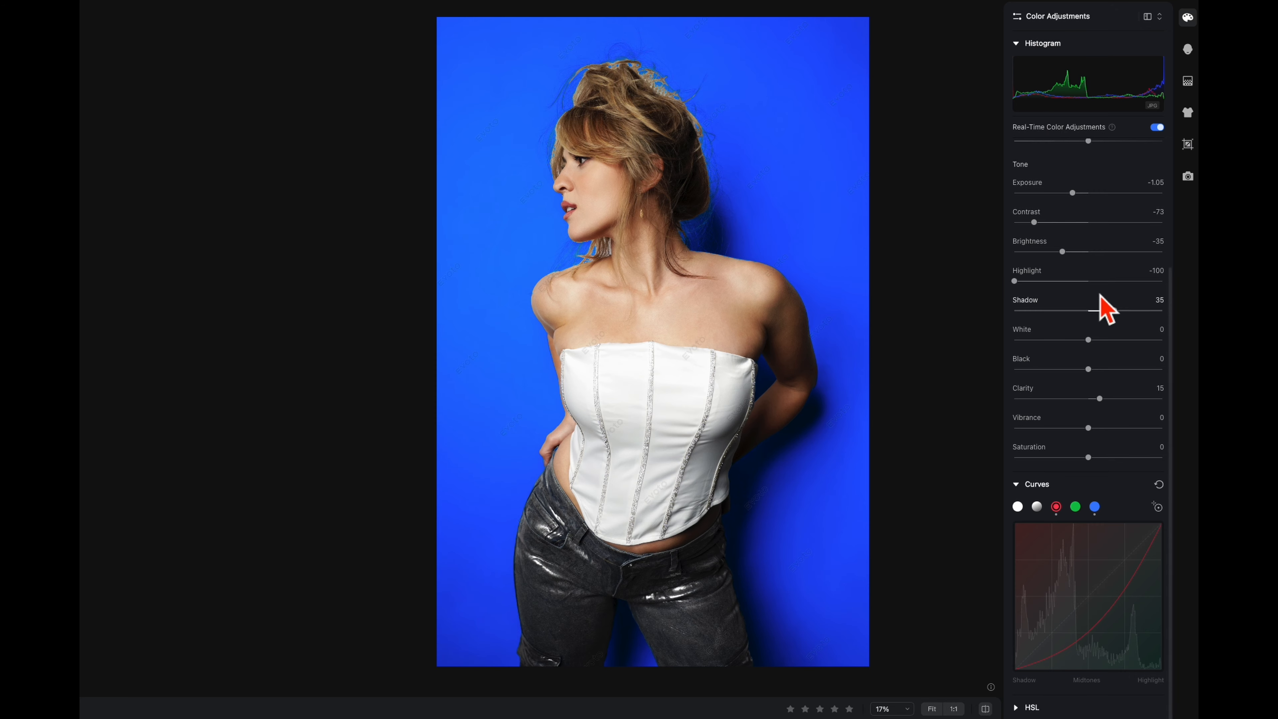
Reset the background's Curves and Basic adjustments to their defaults
{"action": "left_click", "coordinate": [1159, 484]}
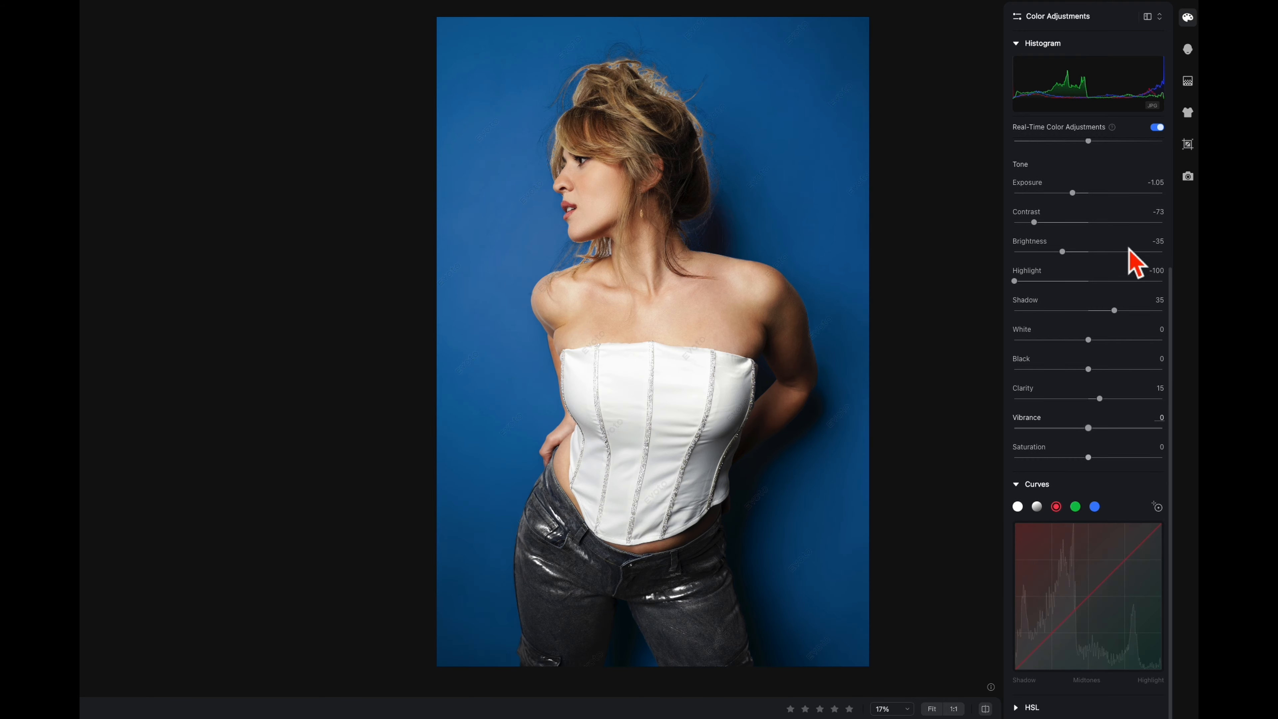
{"action": "scroll", "coordinate": [1132, 262], "scroll_direction": "up", "scroll_amount": 3}
{"action": "left_click", "coordinate": [1160, 244]}
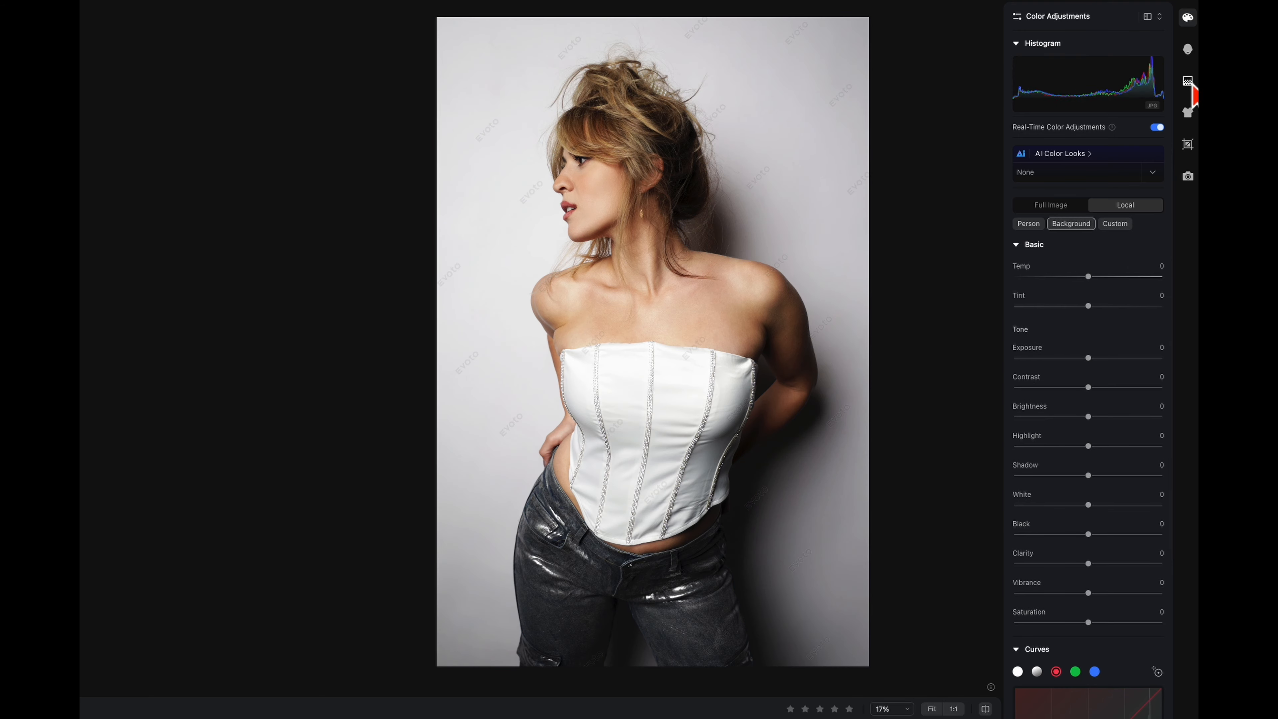
Replace the backdrop with the Blue06 preset and set its Opacity to 50
{"action": "left_click", "coordinate": [1188, 82]}
{"action": "left_click", "coordinate": [1166, 307]}
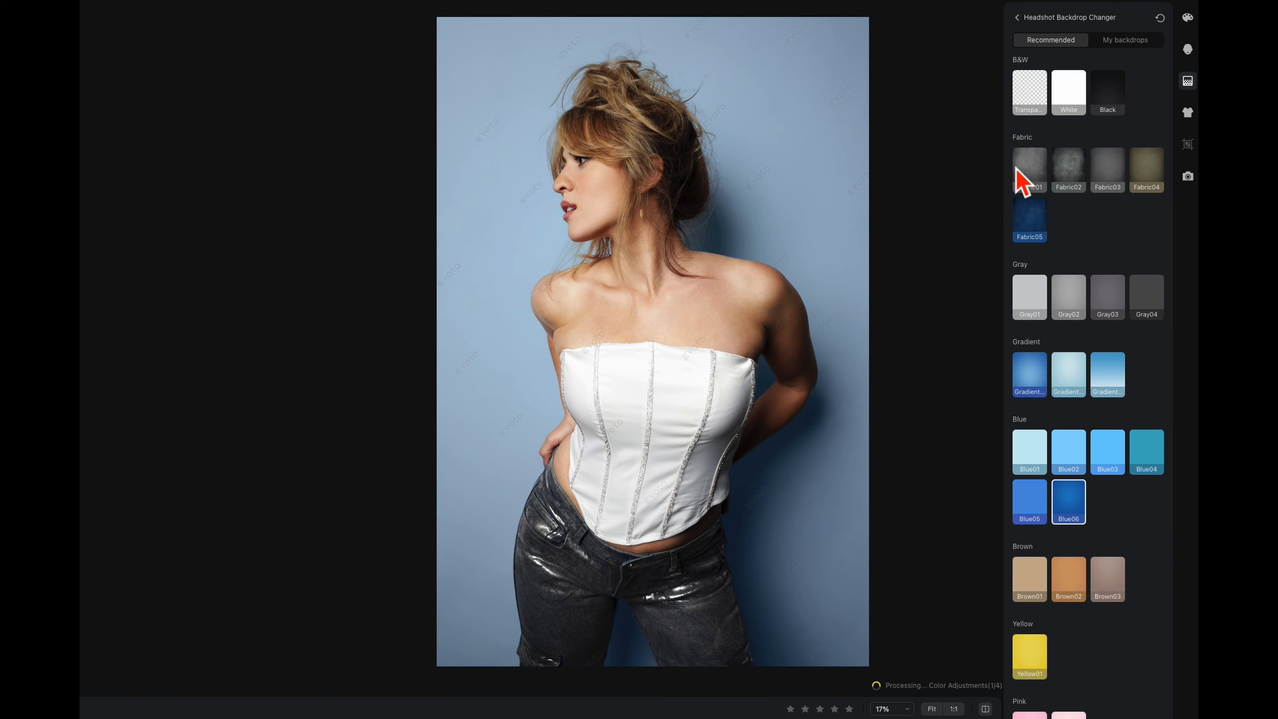
{"action": "left_click", "coordinate": [1026, 19]}
{"action": "left_click_drag", "start_coordinate": [1068, 381], "coordinate": [1095, 381]}
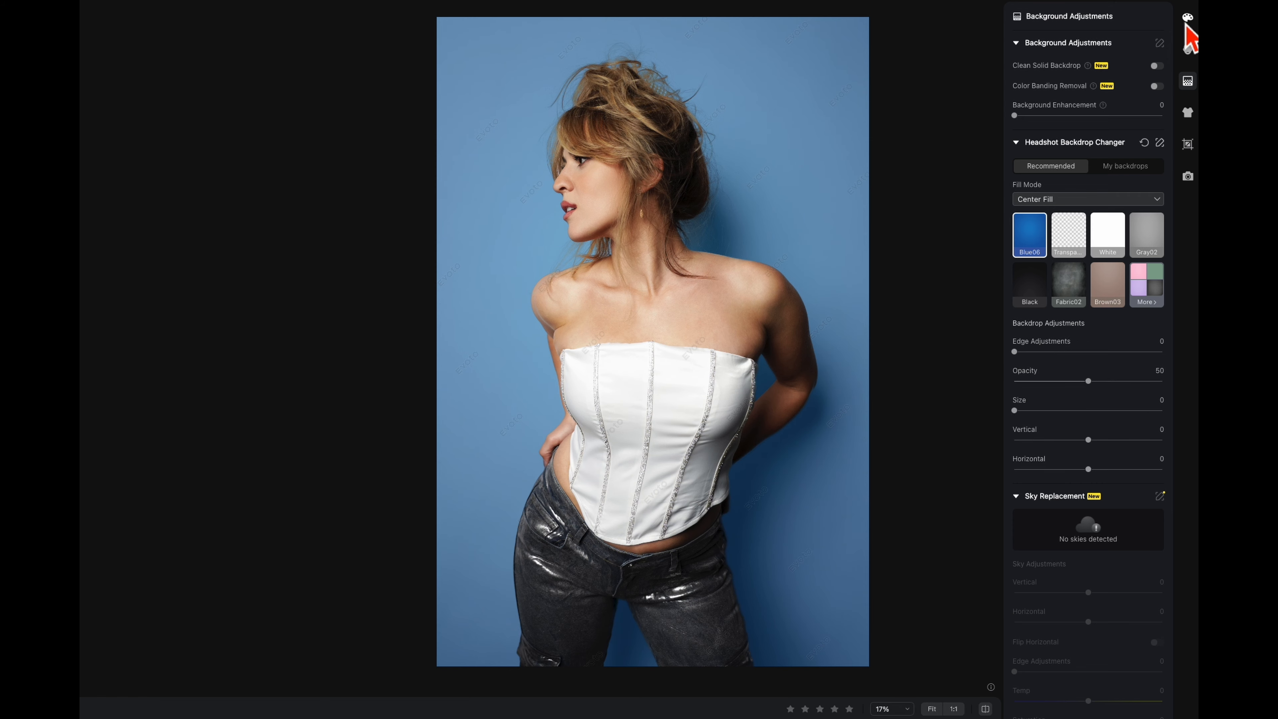
Turn off Real-Time Color Adjustments and set the background's Highlight to 50 and Shadow to -64, leaving Black at 0
{"action": "left_click", "coordinate": [1187, 17]}
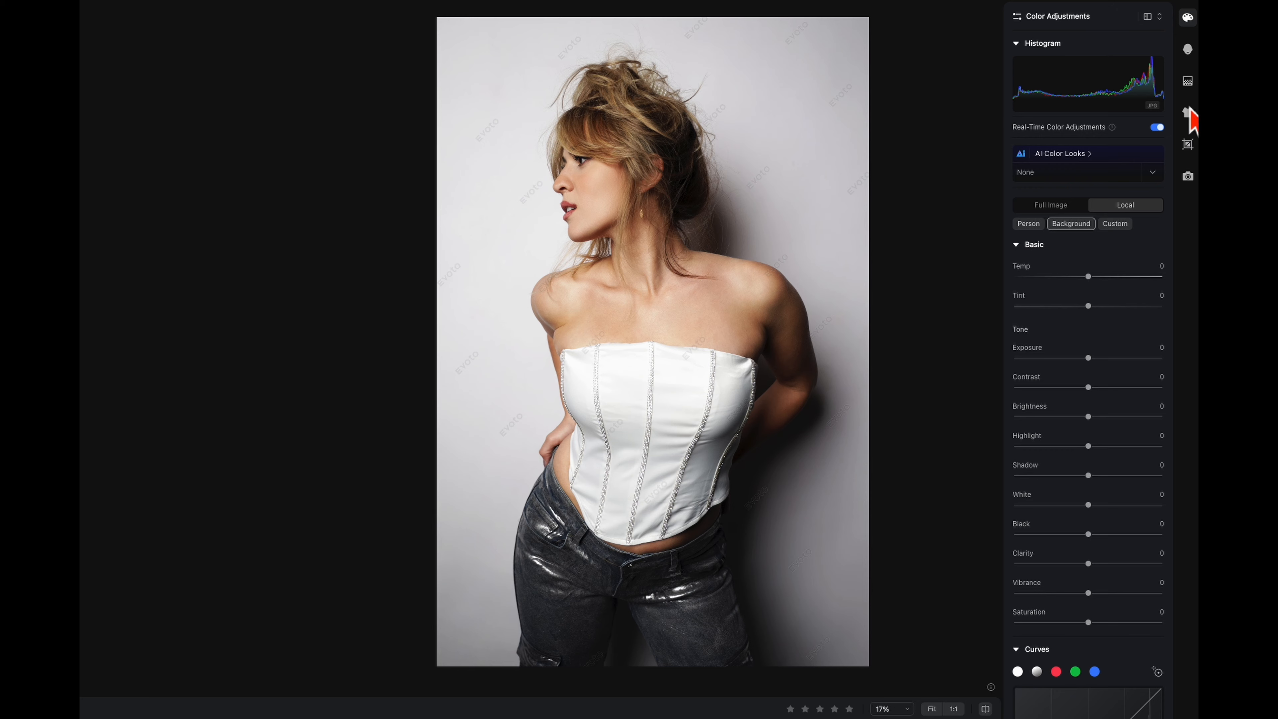
{"action": "left_click", "coordinate": [1157, 127]}
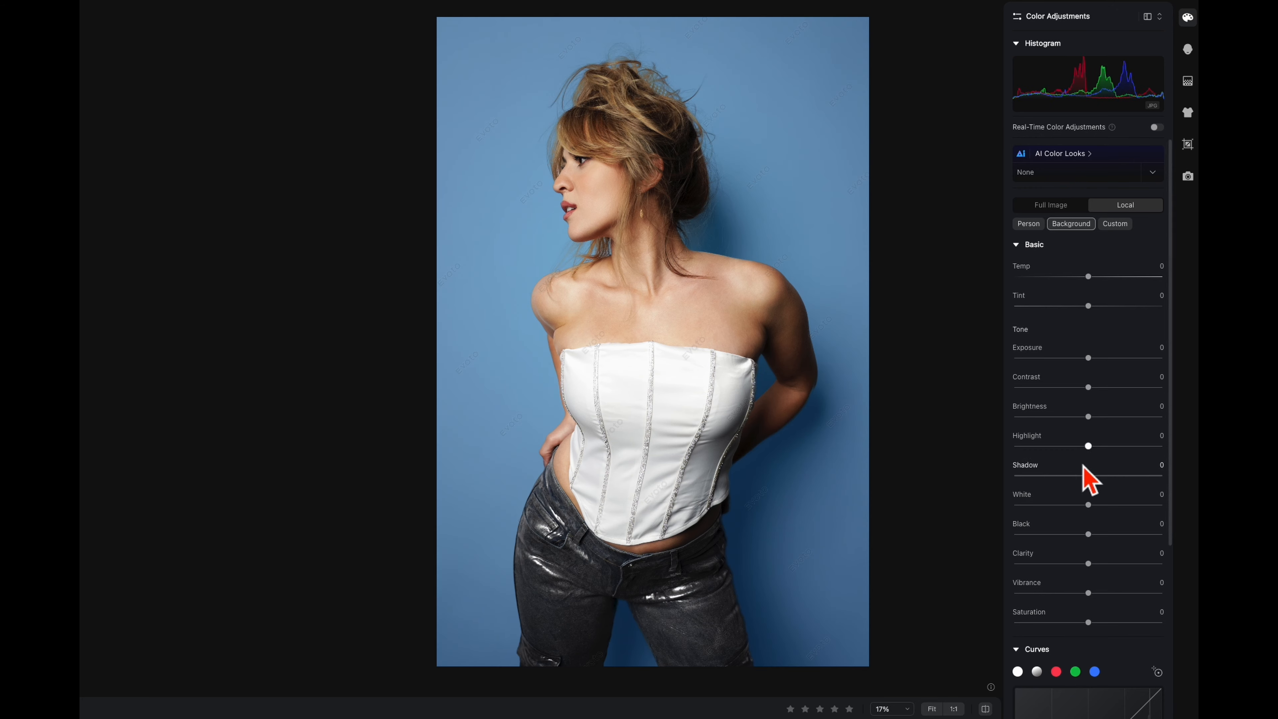
{"action": "left_click_drag", "start_coordinate": [1088, 475], "coordinate": [1046, 475]}
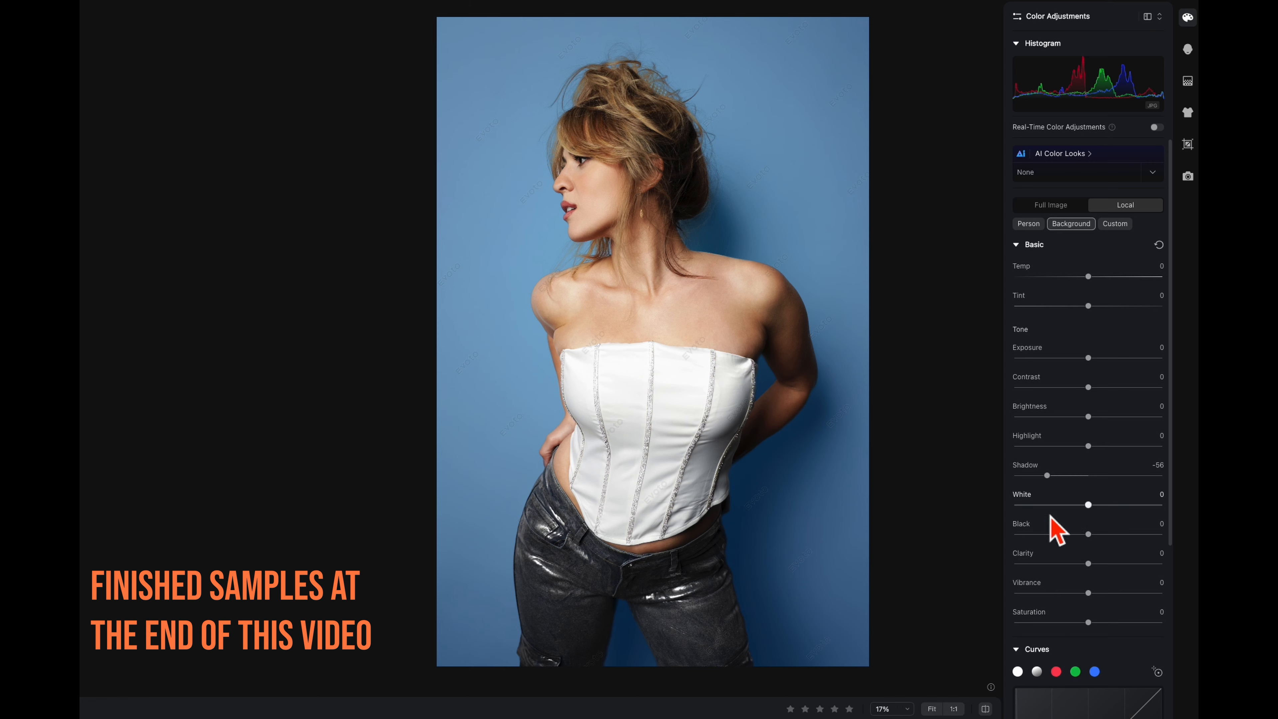
{"action": "mouse_move", "coordinate": [1089, 534]}
{"action": "left_mouse_down"}
{"action": "mouse_move", "coordinate": [1104, 535]}
{"action": "mouse_move", "coordinate": [1046, 534]}
{"action": "mouse_move", "coordinate": [1067, 534]}
{"action": "left_mouse_up"}
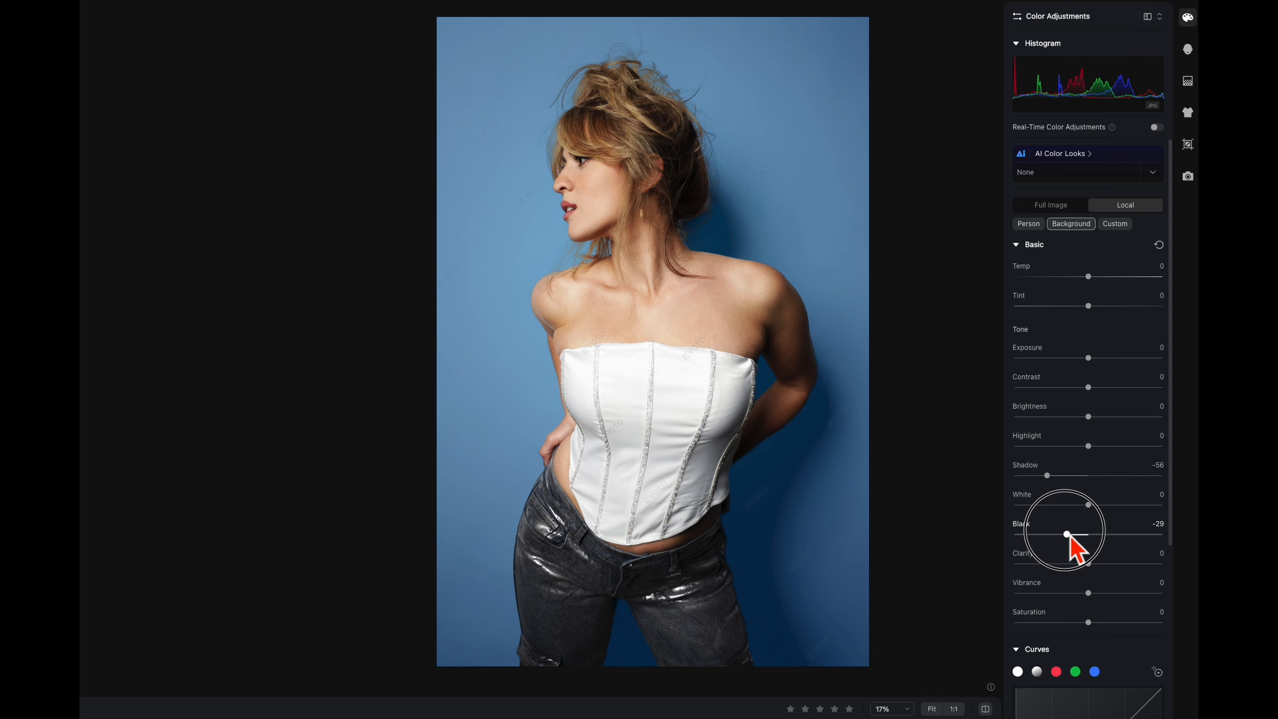
{"action": "double_click", "coordinate": [1068, 535]}
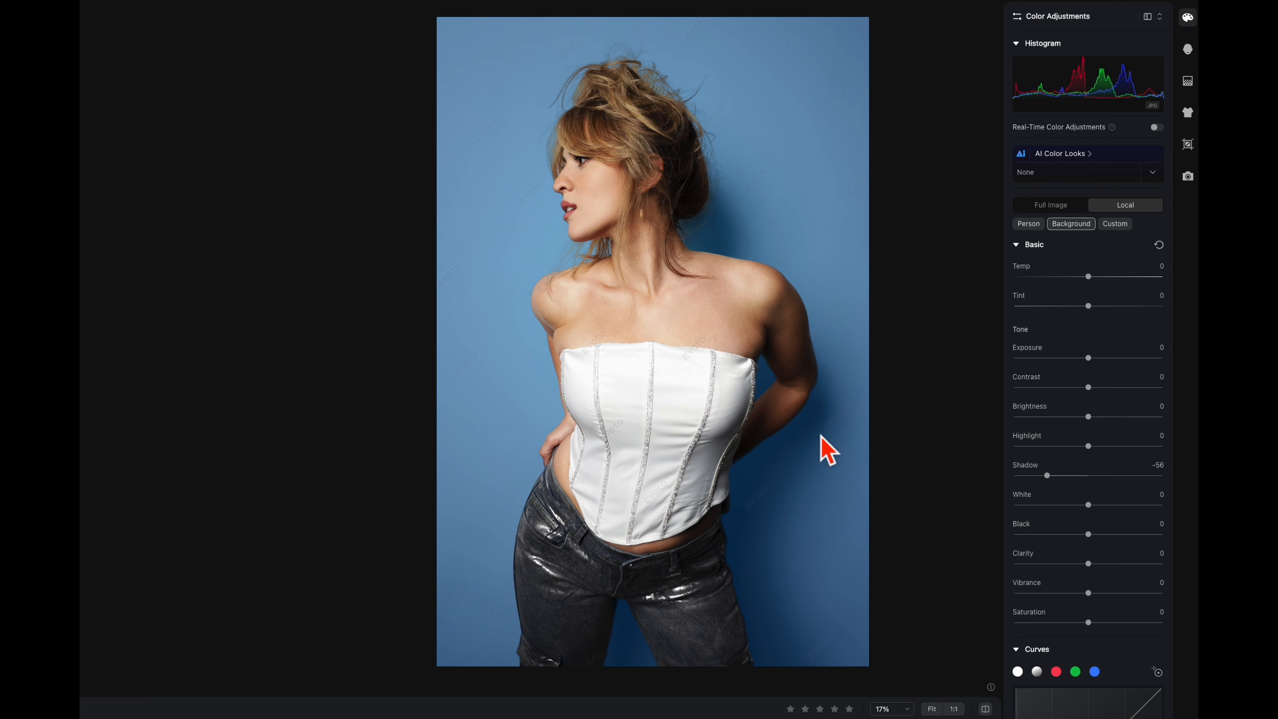
{"action": "left_click_drag", "start_coordinate": [1046, 475], "coordinate": [1126, 446]}
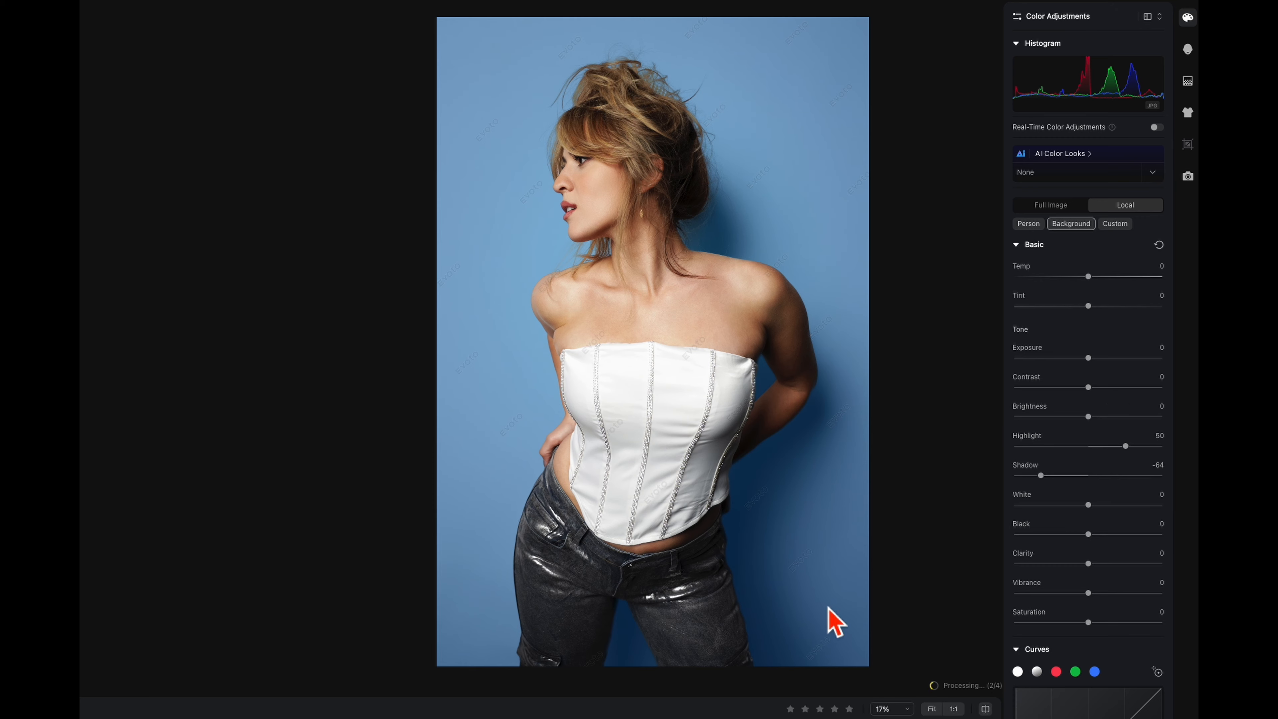
{"action": "left_click", "coordinate": [984, 708]}
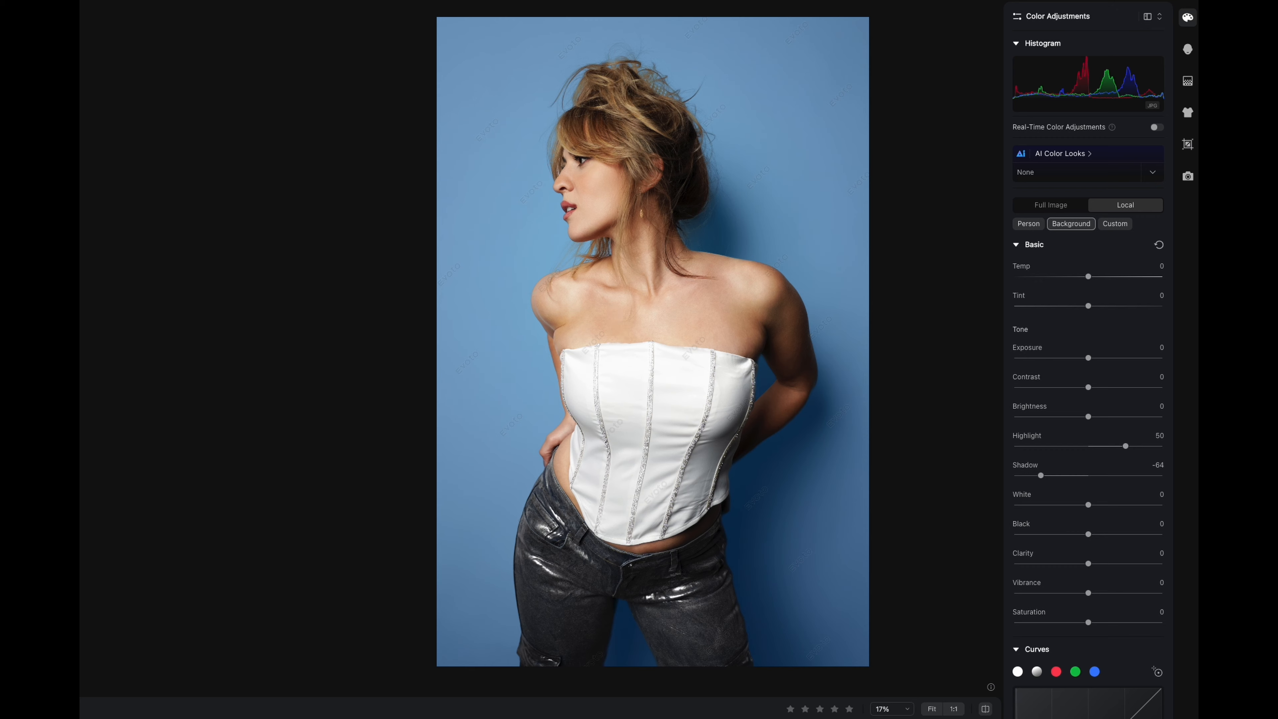
Reset the Headshot Backdrop Changer and compare the photo before and after the edits
{"action": "left_click", "coordinate": [1187, 82]}
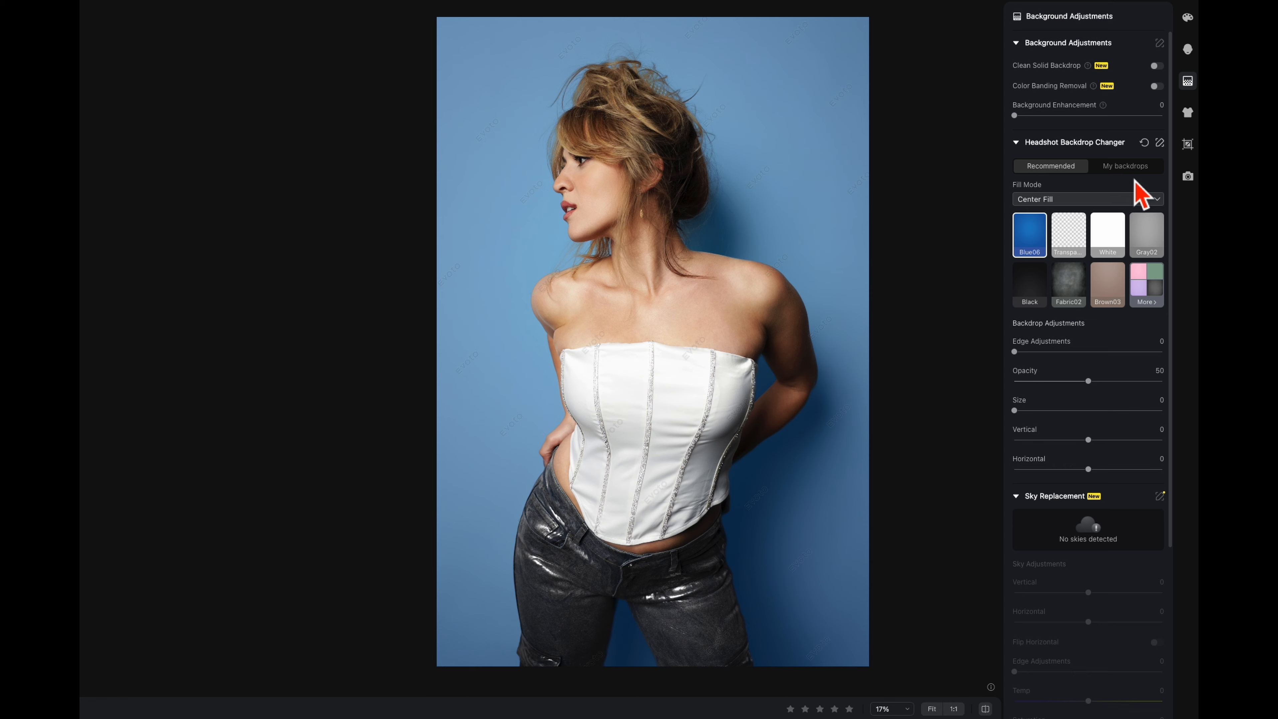
{"action": "left_click", "coordinate": [1144, 144]}
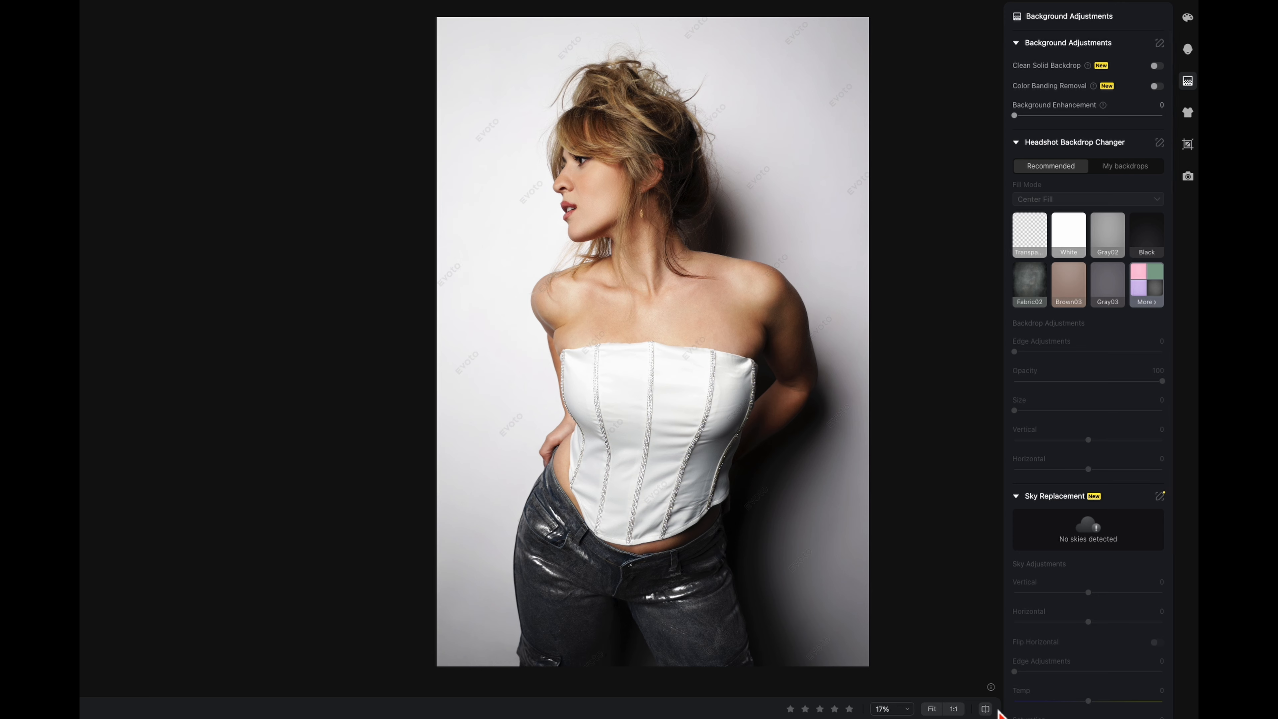
{"action": "left_click", "coordinate": [989, 710]}
{"action": "left_click", "coordinate": [989, 710]}
{"action": "left_click", "coordinate": [989, 709]}
{"action": "left_click", "coordinate": [988, 710]}
{"action": "left_click", "coordinate": [988, 710]}
{"action": "left_click", "coordinate": [988, 710]}
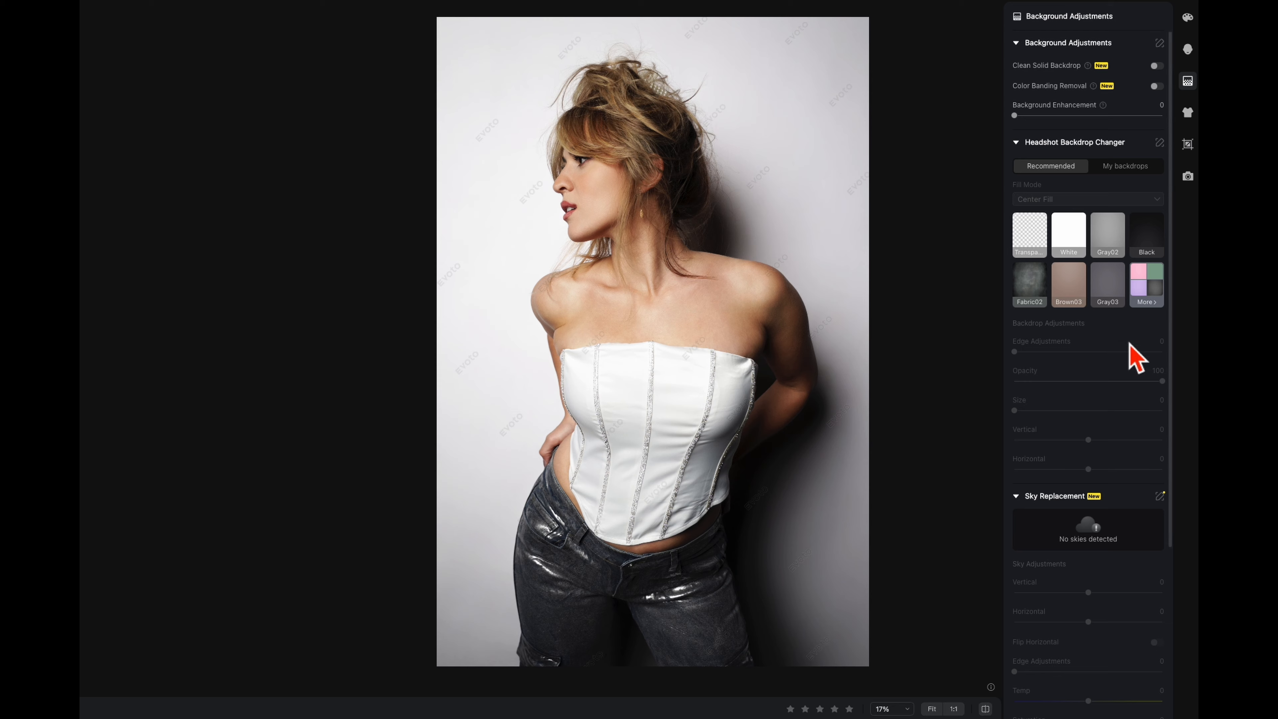
Reapply the Blue06 backdrop from the recommended presets and lower its Opacity
{"action": "left_click", "coordinate": [1153, 291]}
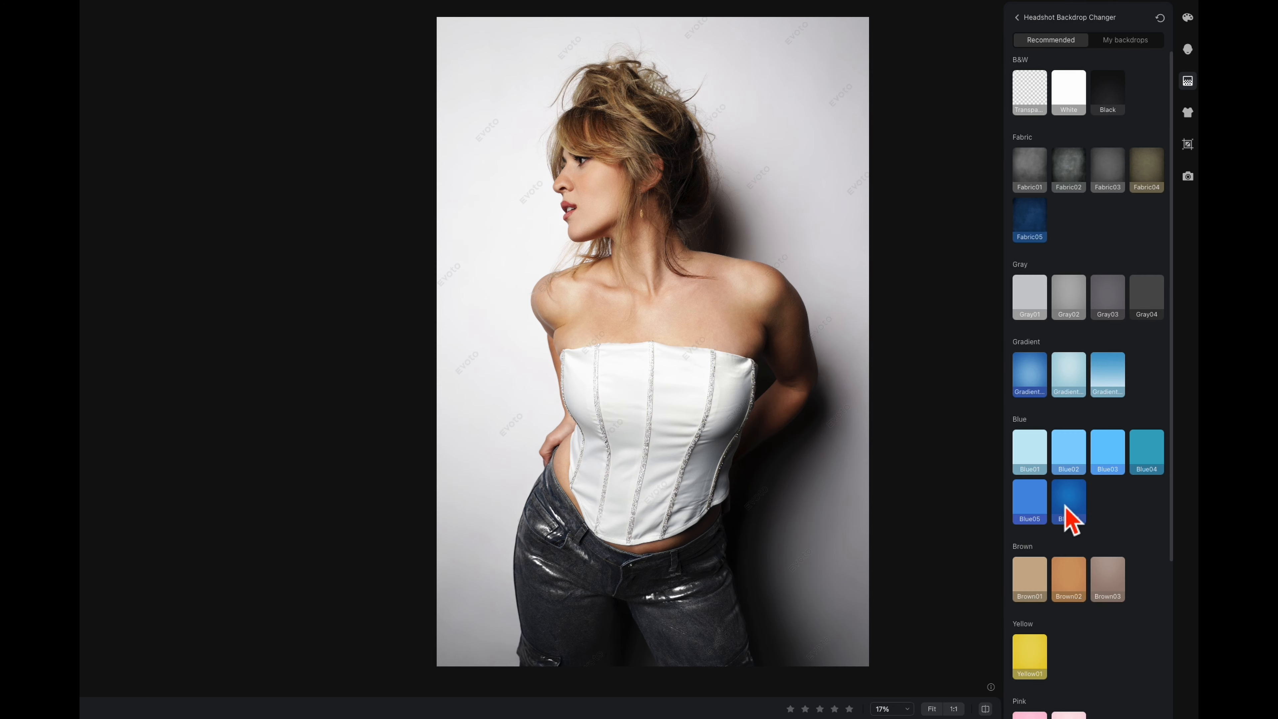
{"action": "left_click", "coordinate": [1064, 506]}
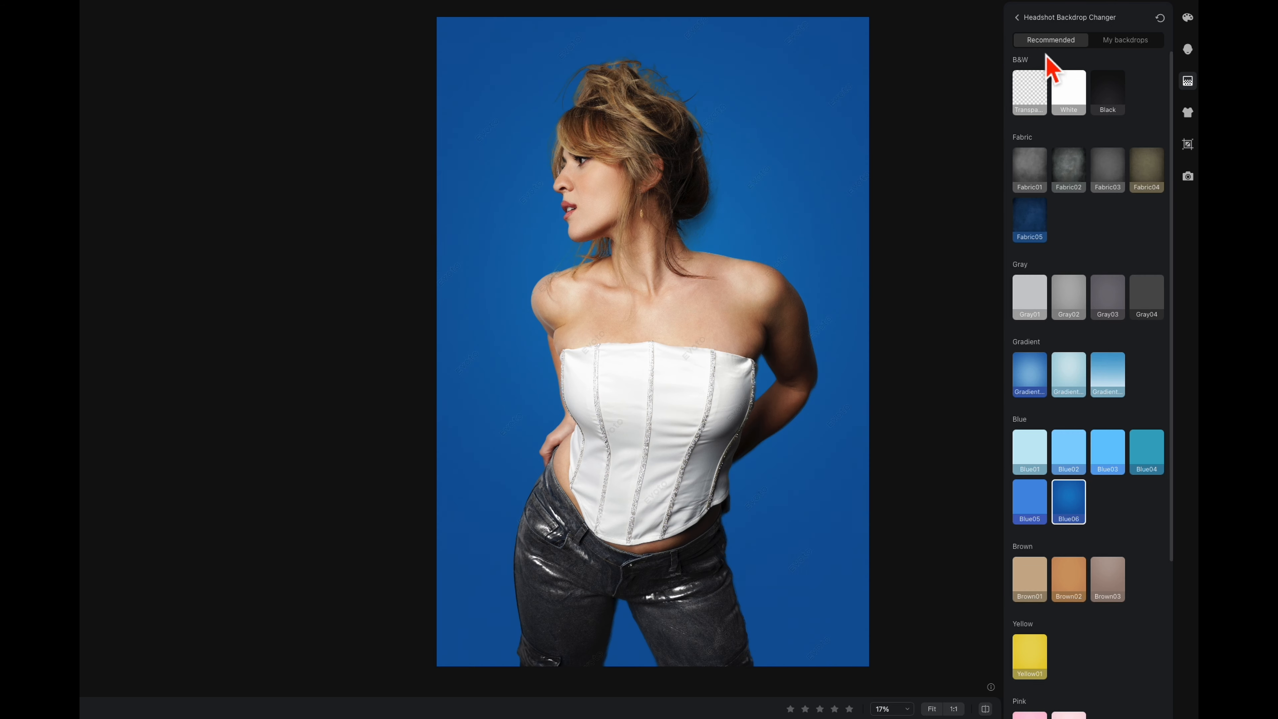
{"action": "left_click", "coordinate": [1017, 18]}
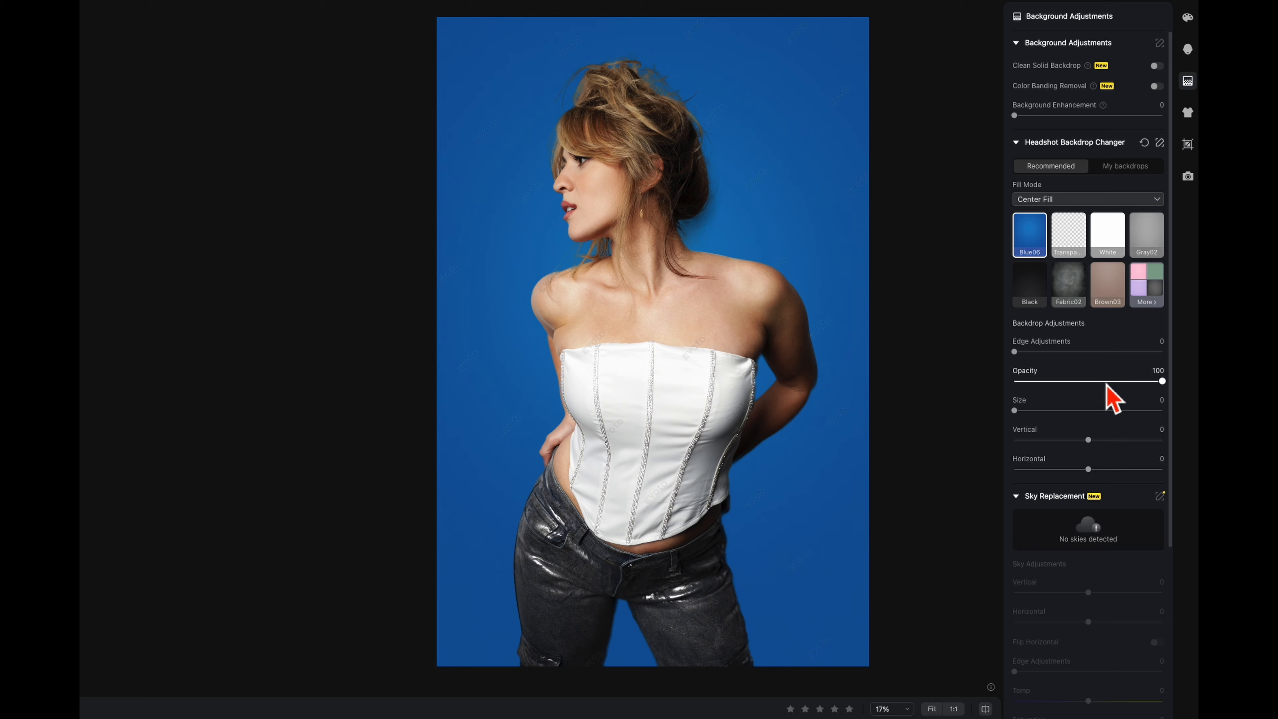
{"action": "left_click_drag", "start_coordinate": [1106, 382], "coordinate": [1053, 382]}
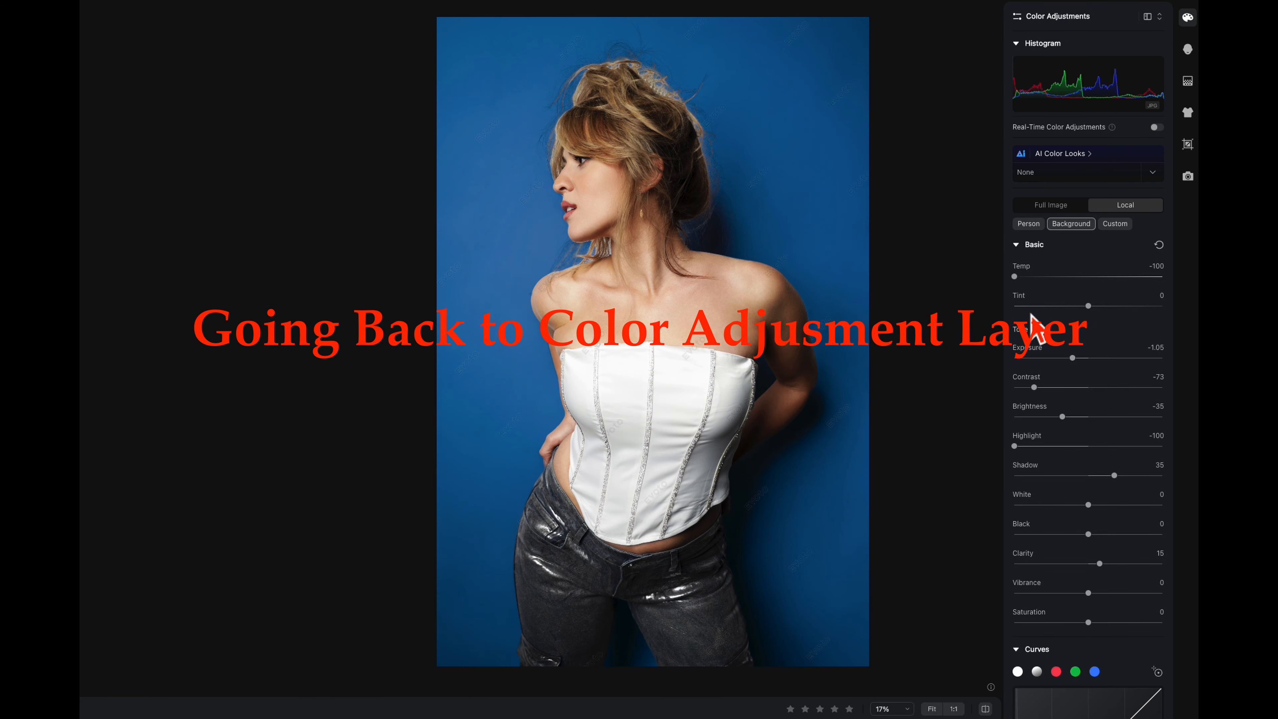
Raise the background's Clarity to 68 and inspect the wall texture up close
{"action": "scroll", "coordinate": [1036, 335], "scroll_direction": "down", "scroll_amount": 1}
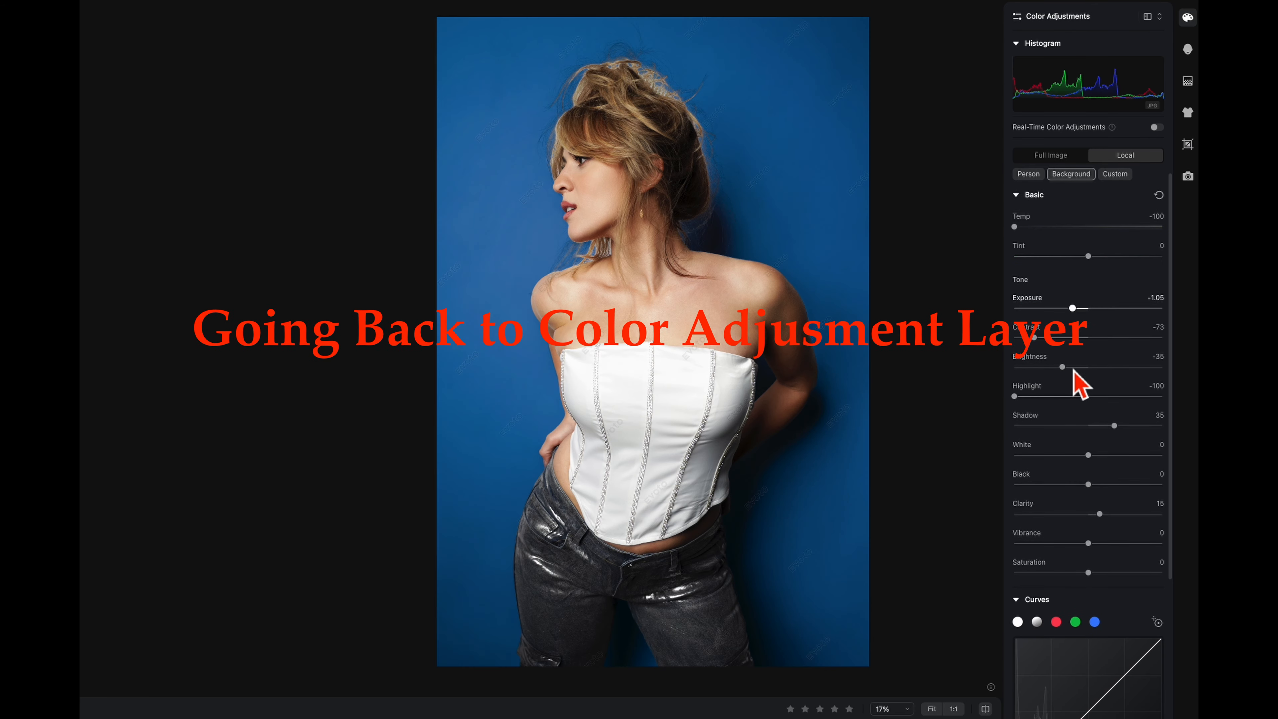
{"action": "left_click_drag", "start_coordinate": [1106, 514], "coordinate": [1139, 515]}
{"action": "scroll", "coordinate": [795, 105], "scroll_direction": "up", "scroll_amount": 2}
{"action": "scroll", "coordinate": [792, 89], "scroll_direction": "up", "scroll_amount": 2}
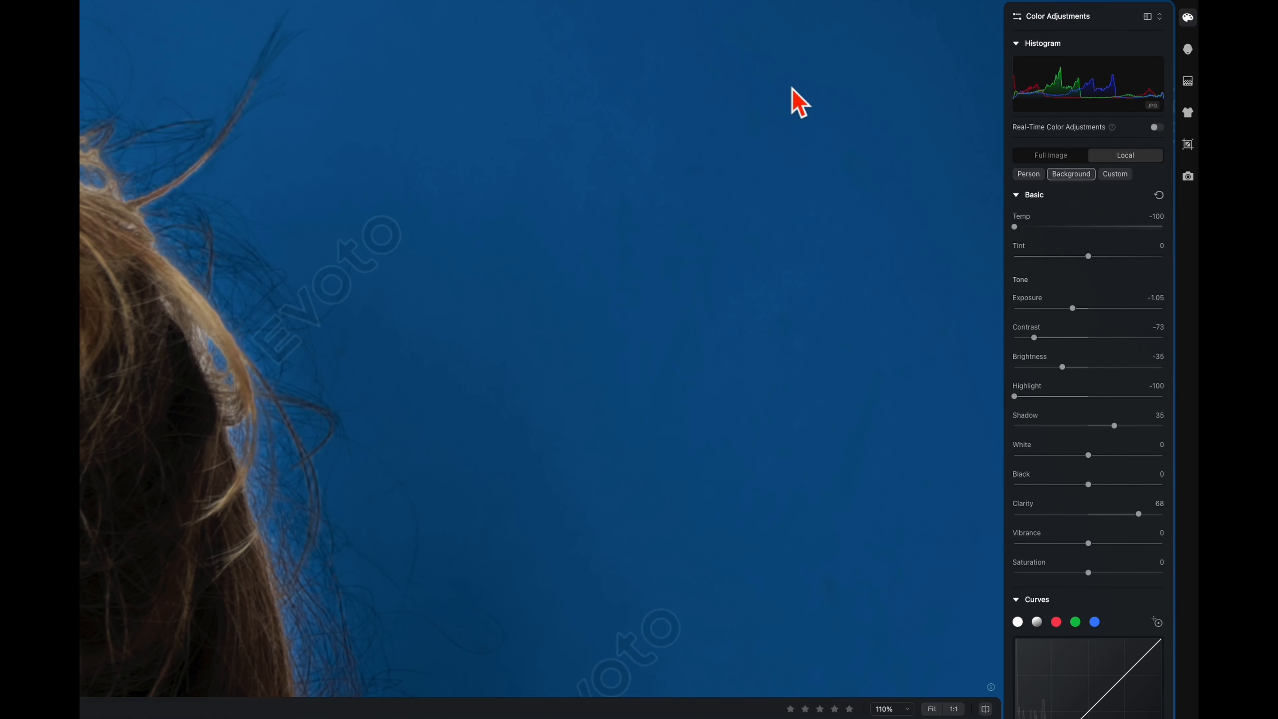
{"action": "scroll", "coordinate": [792, 89], "scroll_direction": "down", "scroll_amount": 5}
{"action": "scroll", "coordinate": [792, 89], "scroll_direction": "up", "scroll_amount": 3}
{"action": "scroll", "coordinate": [792, 90], "scroll_direction": "down", "scroll_amount": 1}
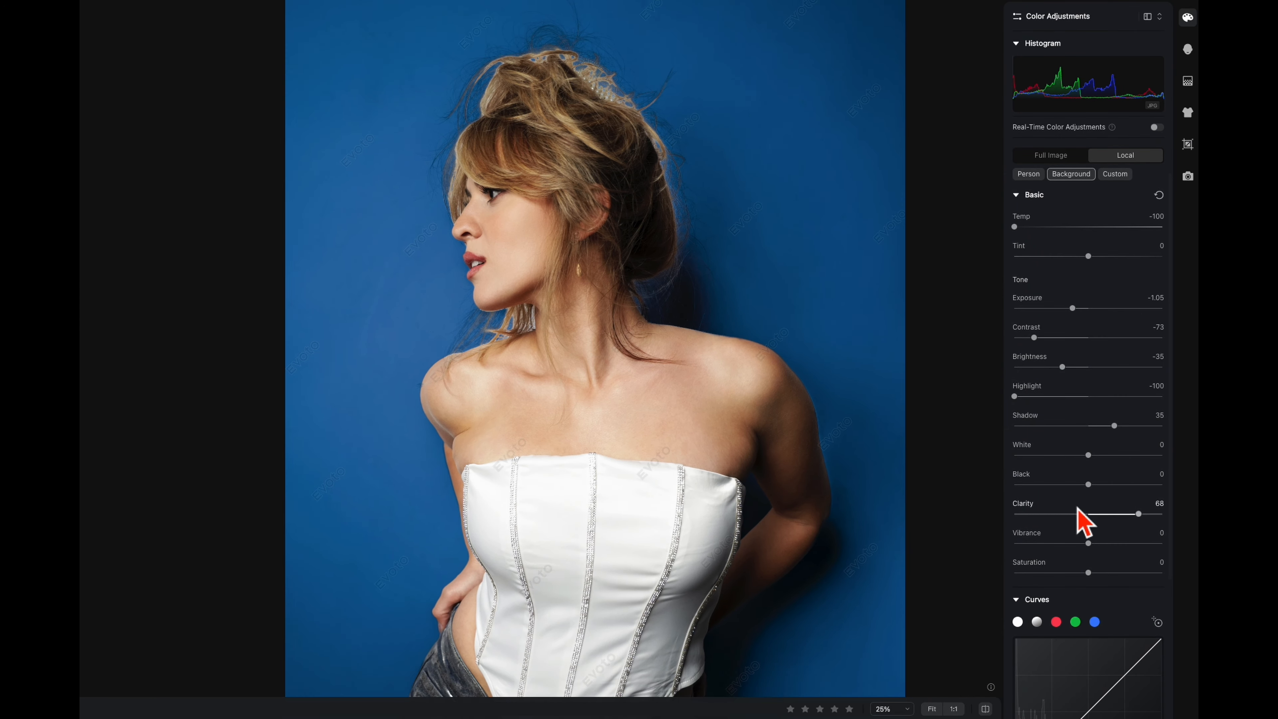
Try the background's Clarity at -100 and at 100, inspecting the wall around the subject at each setting
{"action": "left_click_drag", "start_coordinate": [1141, 513], "coordinate": [910, 514]}
{"action": "scroll", "coordinate": [817, 194], "scroll_direction": "up", "scroll_amount": 4}
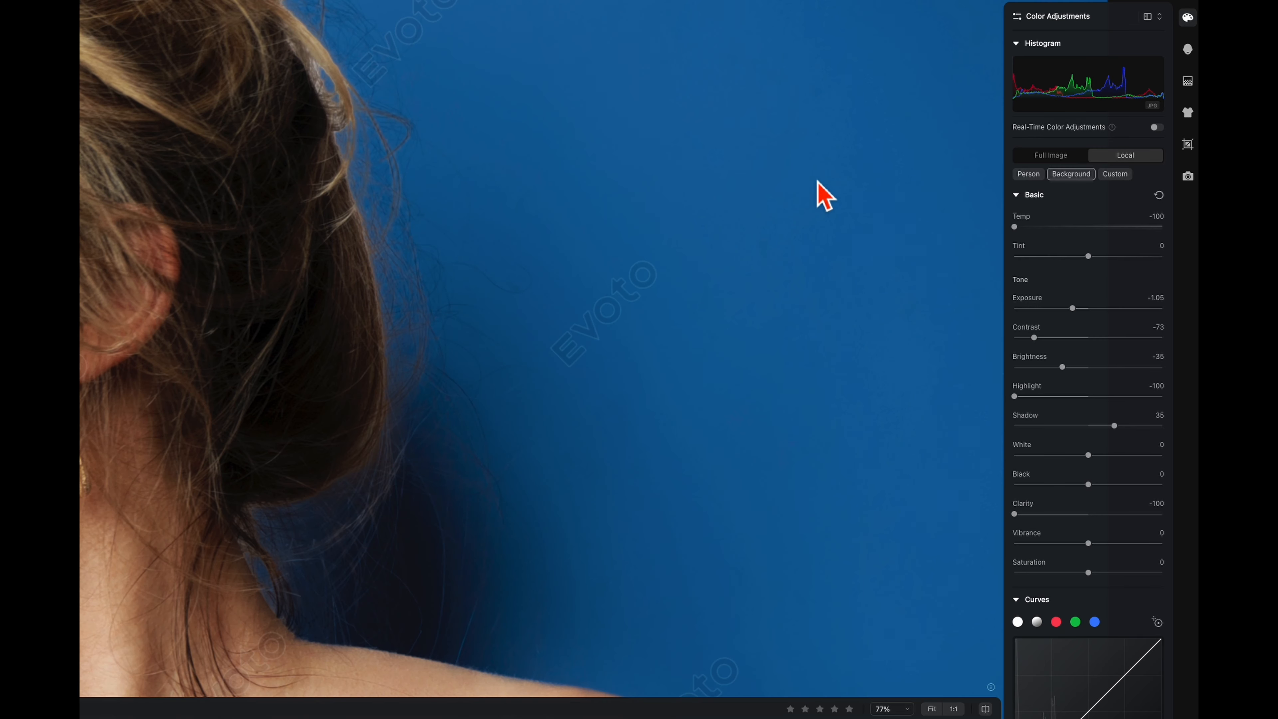
{"action": "scroll", "coordinate": [816, 191], "scroll_direction": "down", "scroll_amount": 7}
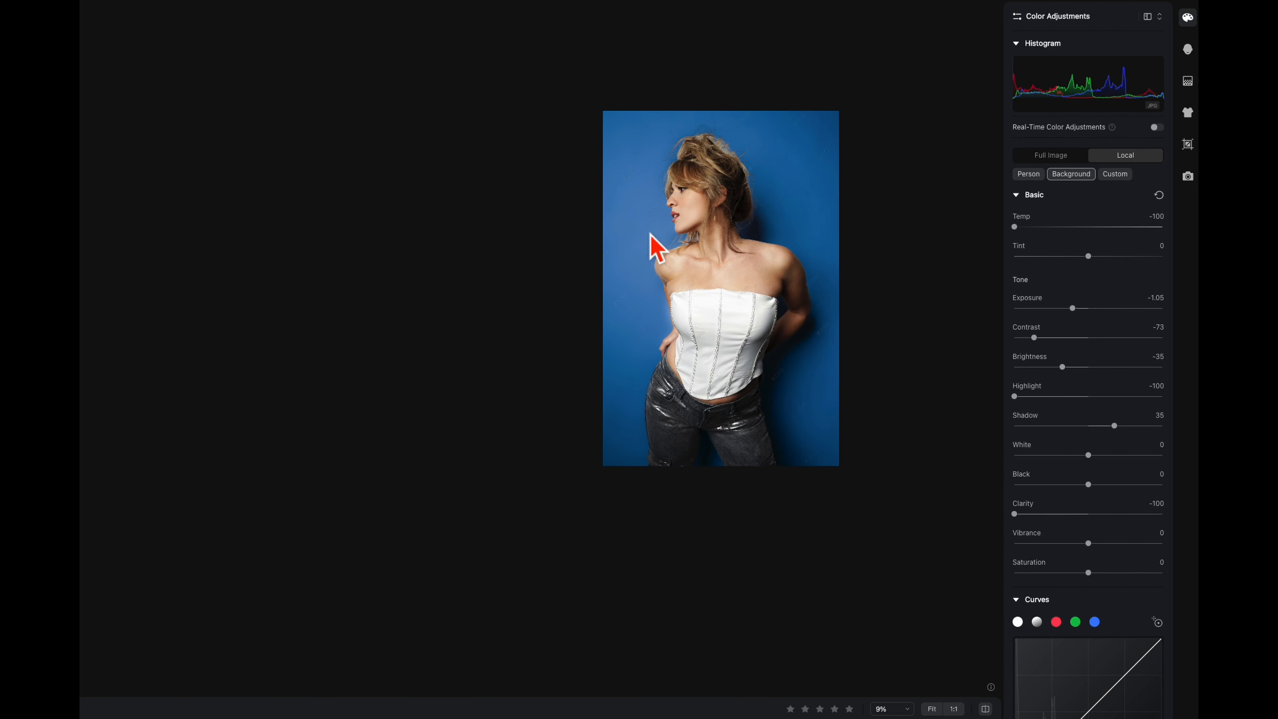
{"action": "scroll", "coordinate": [657, 248], "scroll_direction": "up", "scroll_amount": 3}
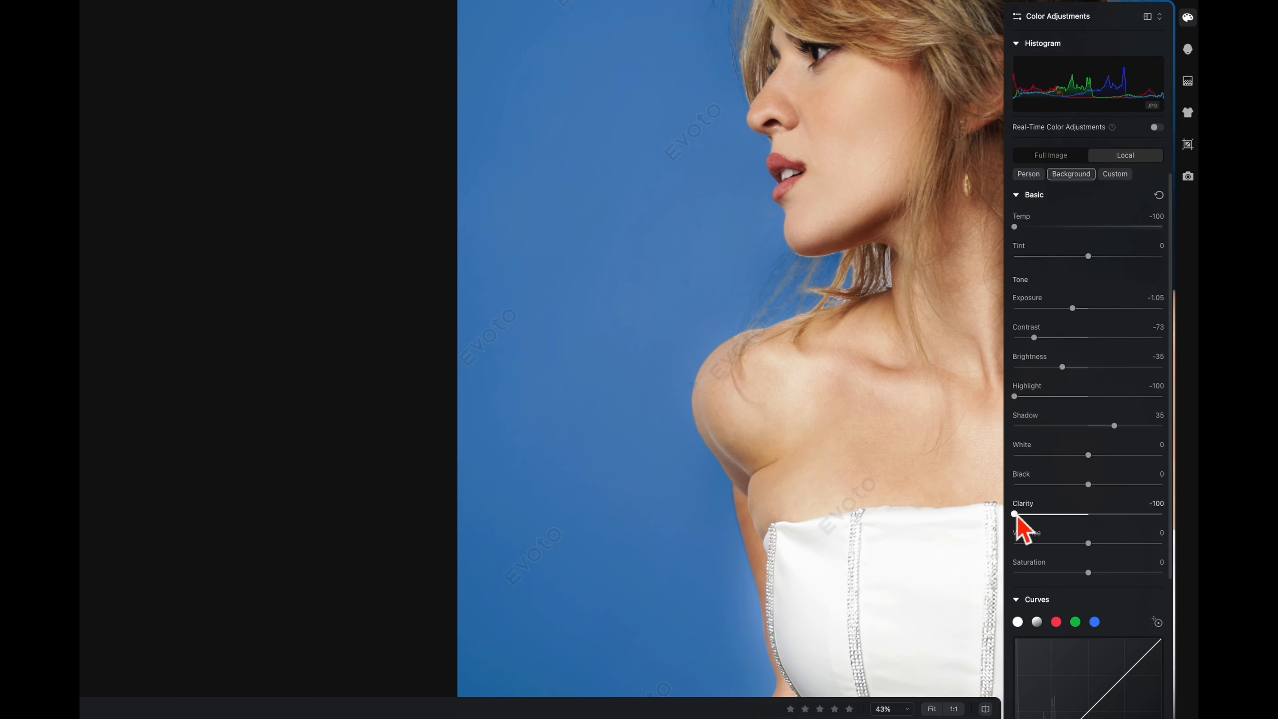
{"action": "left_click_drag", "start_coordinate": [1014, 513], "coordinate": [1162, 513]}
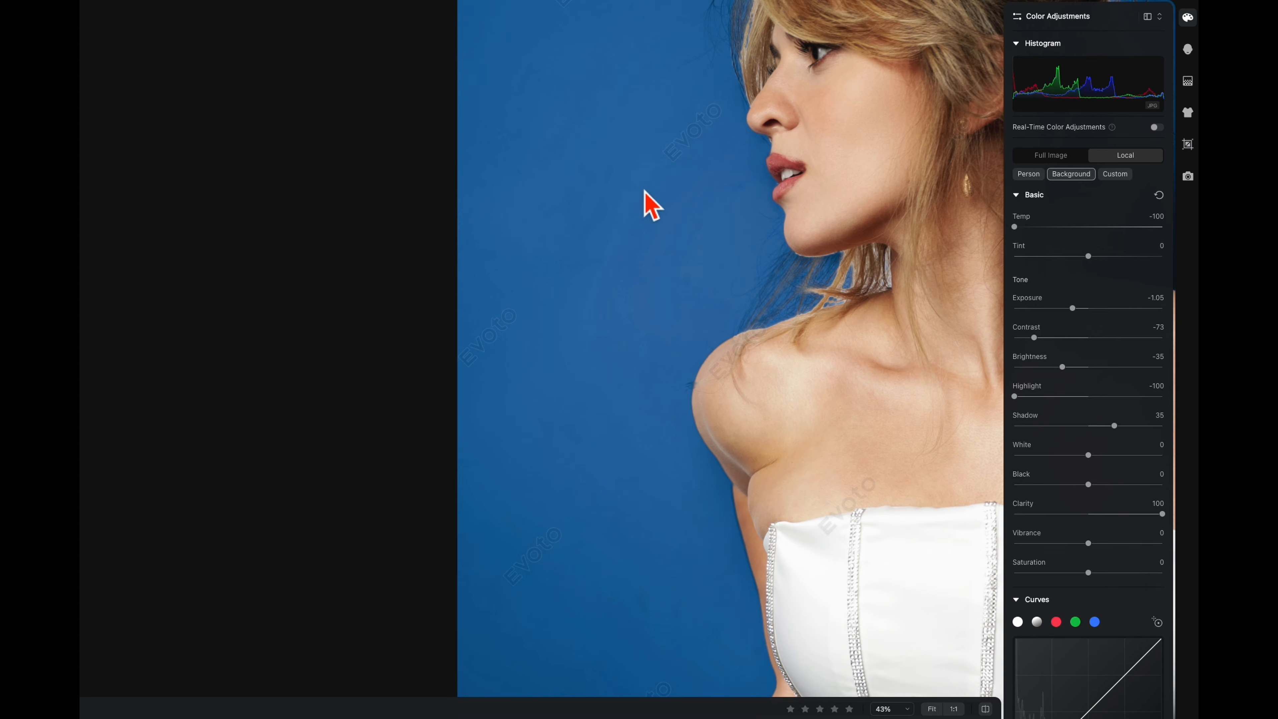
{"action": "left_click_drag", "start_coordinate": [863, 186], "coordinate": [656, 227]}
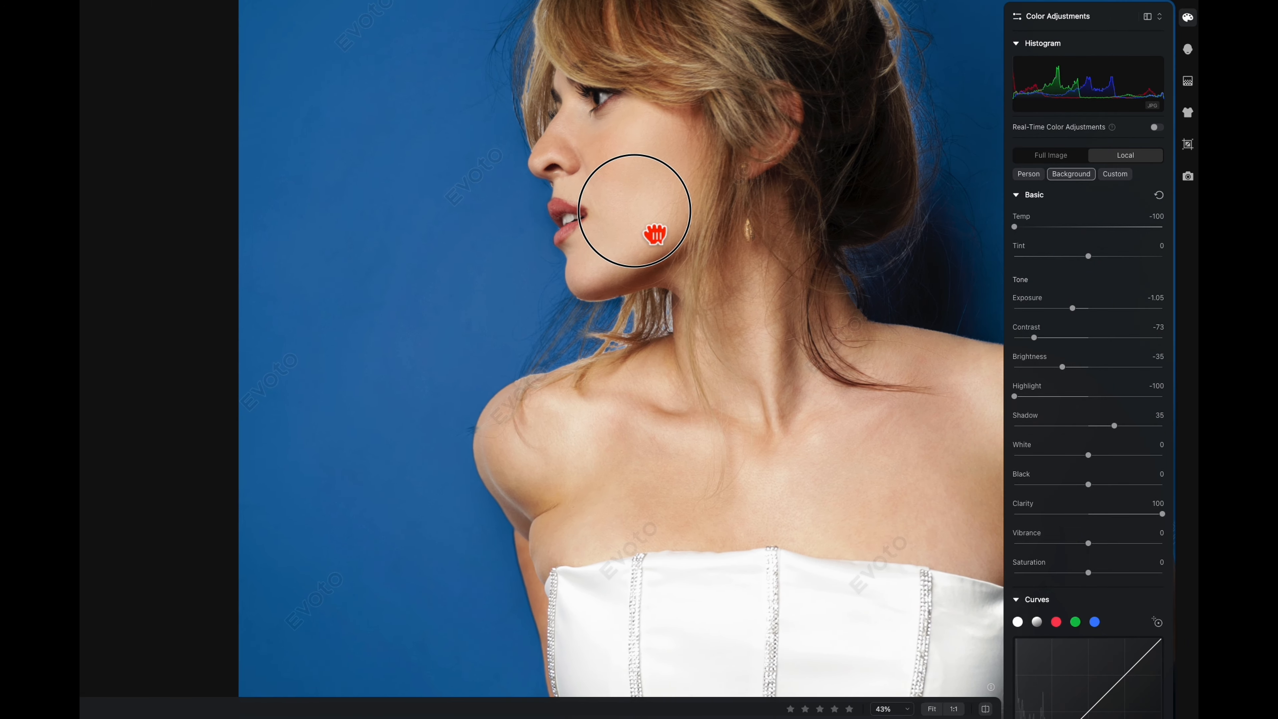
Set the background's Clarity to -11
{"action": "left_click", "coordinate": [1162, 515]}
{"action": "left_click_drag", "start_coordinate": [1163, 514], "coordinate": [1082, 514]}
{"action": "left_click", "coordinate": [1073, 514]}
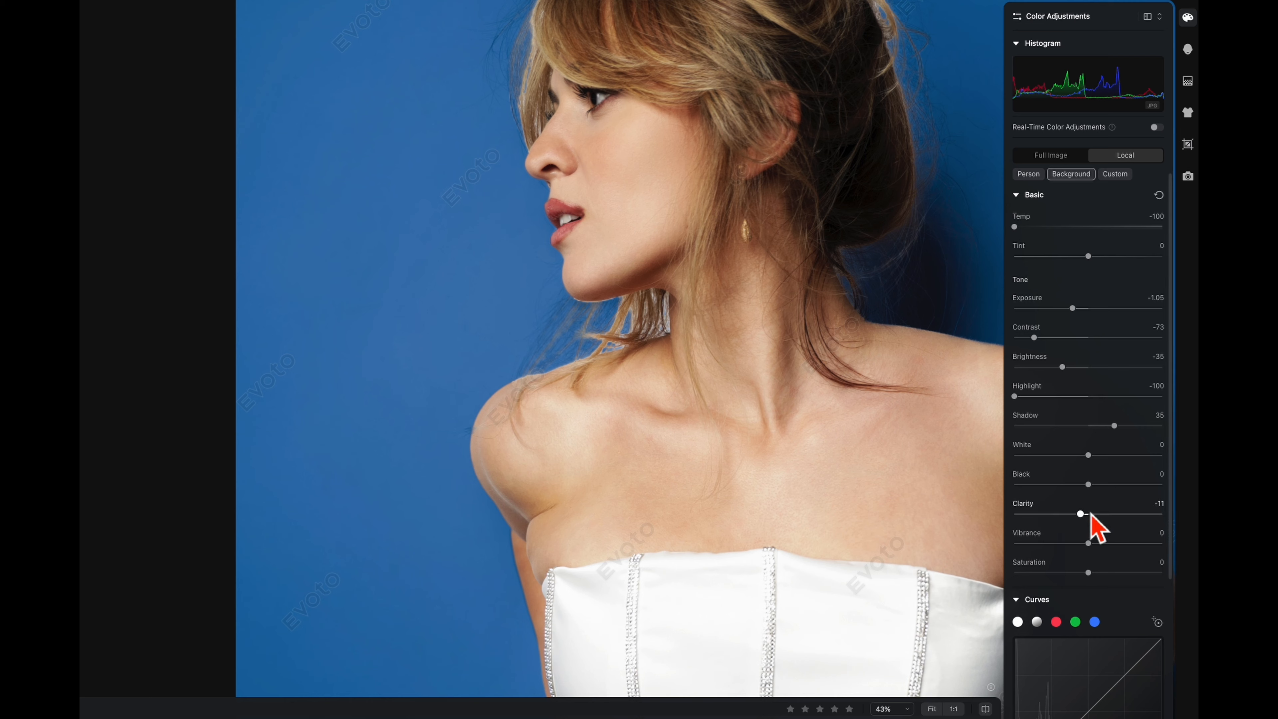
{"action": "left_click_drag", "start_coordinate": [1080, 514], "coordinate": [1014, 513]}
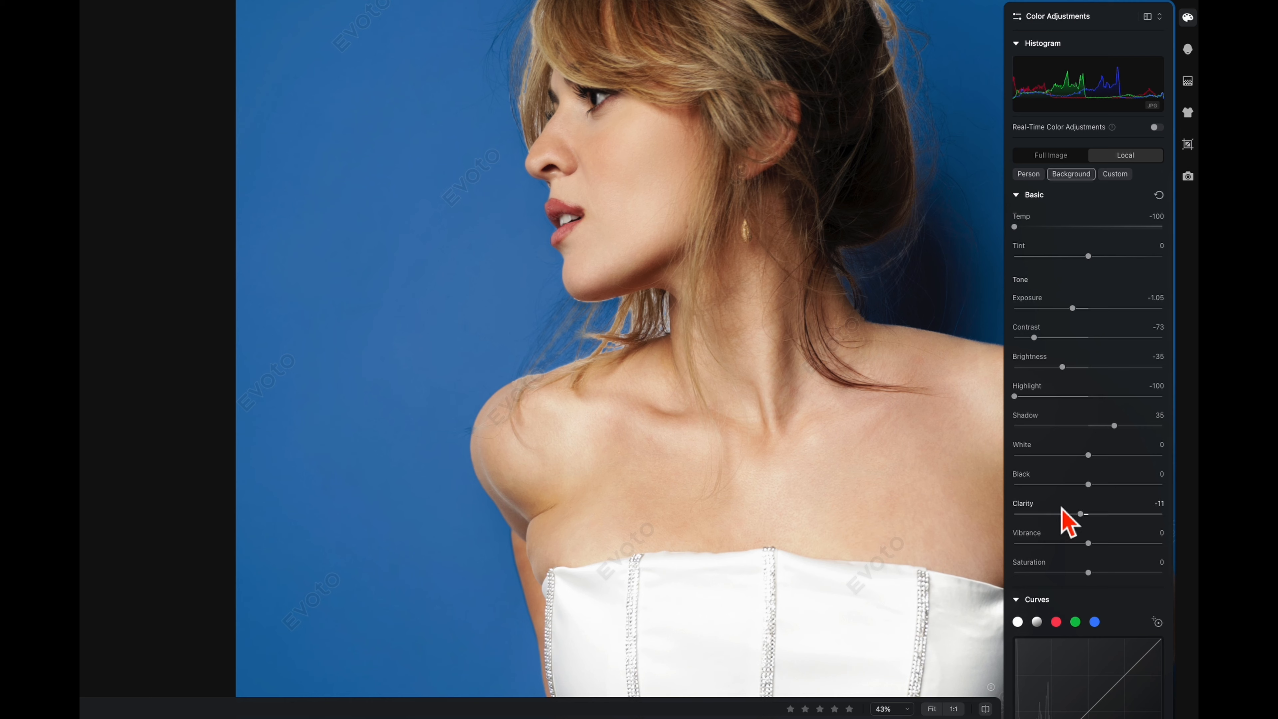
Try the background's Clarity at -100 for comparison, and set it to 8 for the whole portrait
{"action": "left_click", "coordinate": [916, 531]}
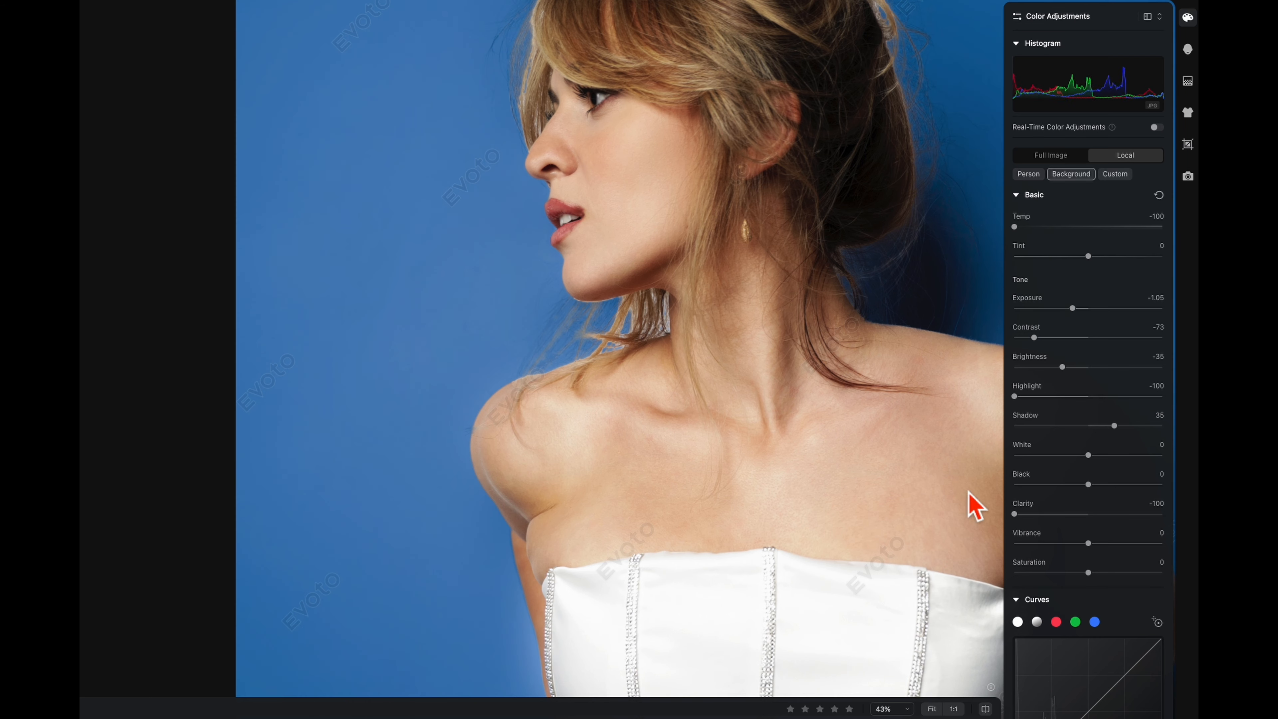
{"action": "left_click", "coordinate": [1077, 506]}
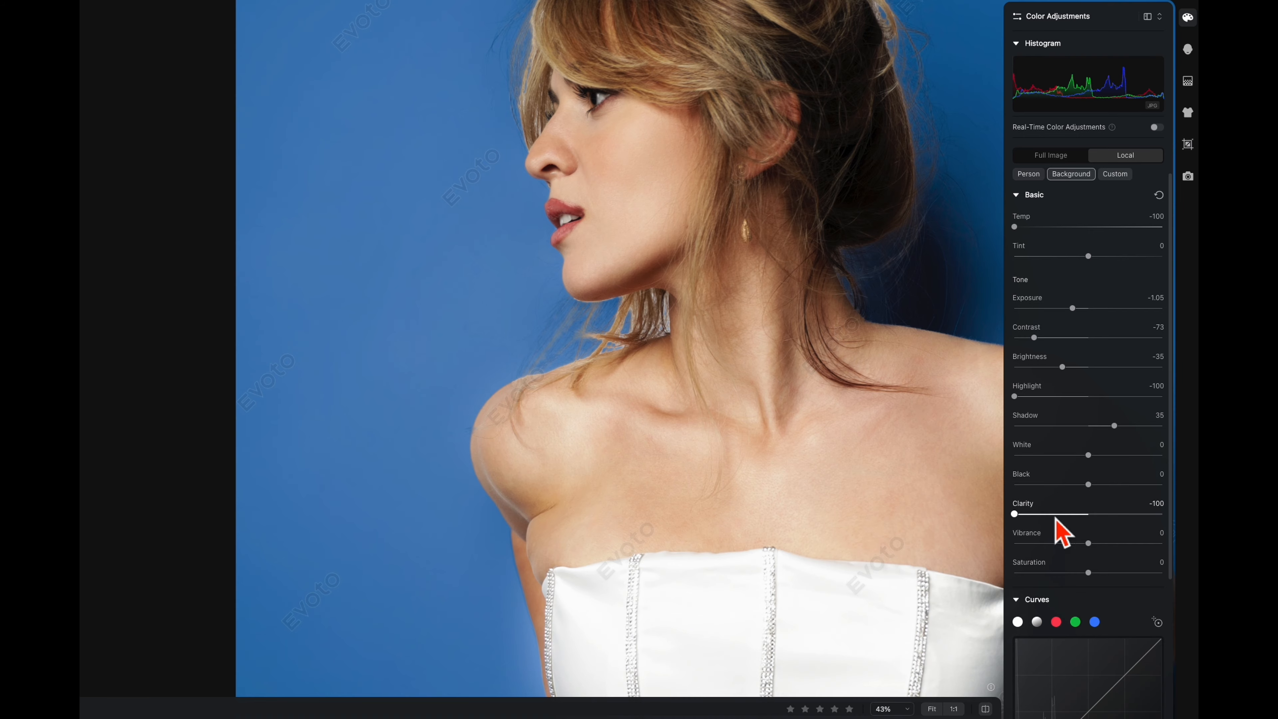
{"action": "left_click_drag", "start_coordinate": [1020, 519], "coordinate": [1099, 514]}
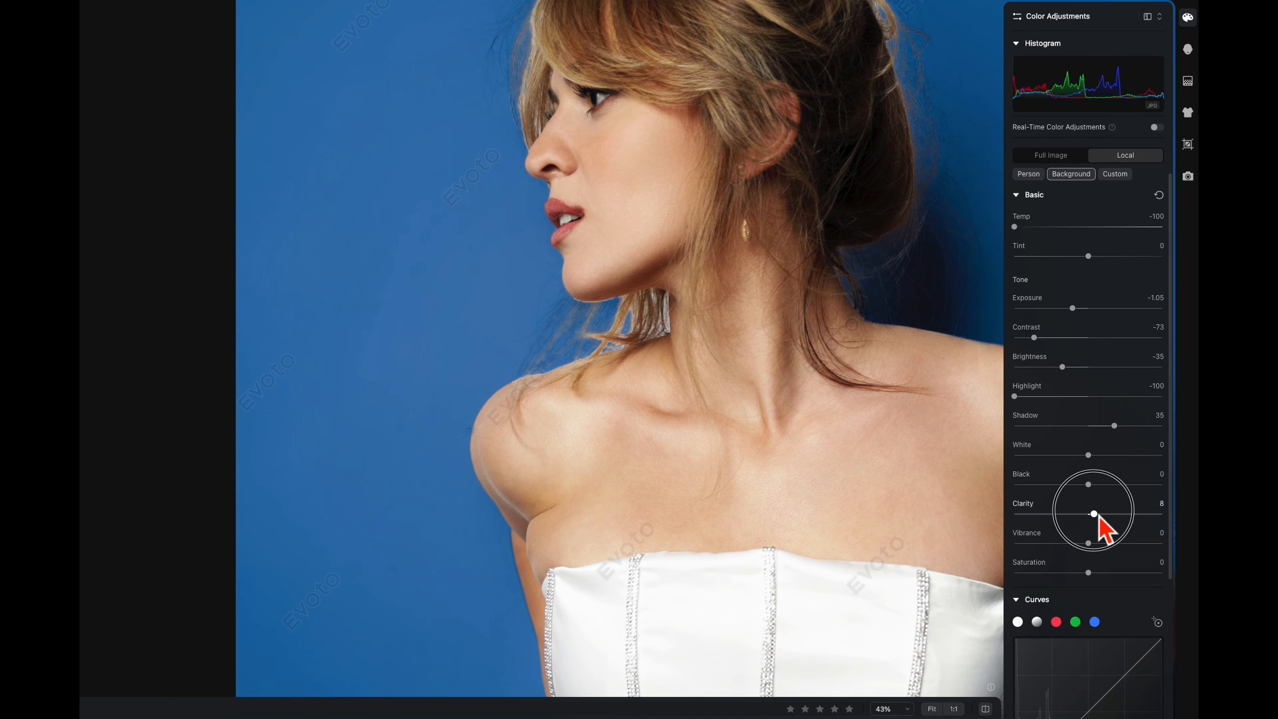
{"action": "left_click_drag", "start_coordinate": [765, 331], "coordinate": [659, 259]}
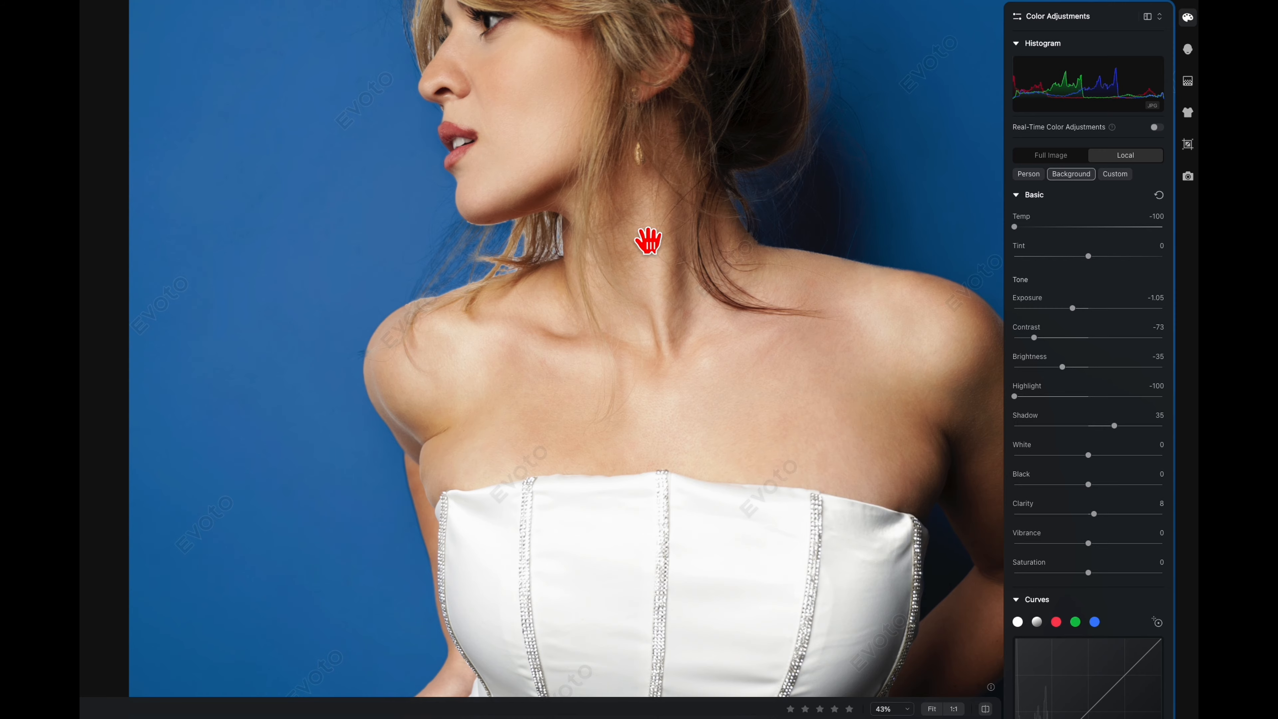
{"action": "scroll", "coordinate": [651, 247], "scroll_direction": "down", "scroll_amount": 5}
{"action": "scroll", "coordinate": [652, 243], "scroll_direction": "up", "scroll_amount": 2}
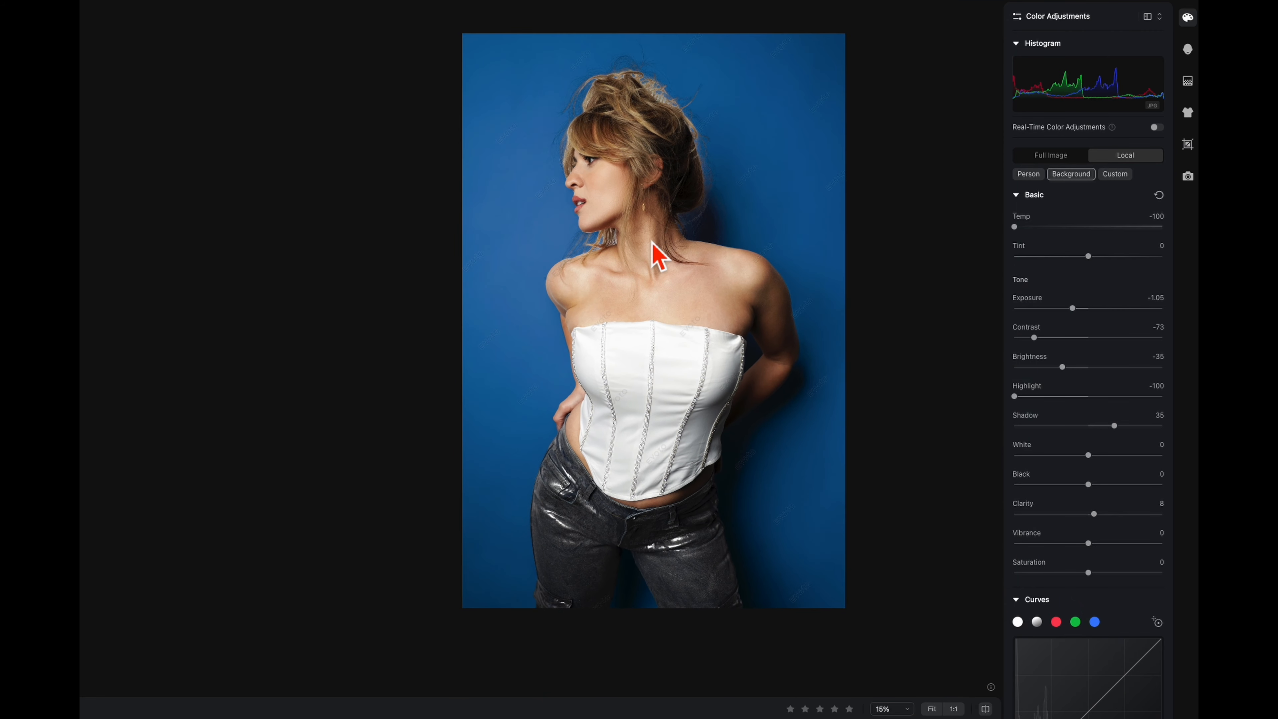
{"action": "scroll", "coordinate": [652, 243], "scroll_direction": "up", "scroll_amount": 2}
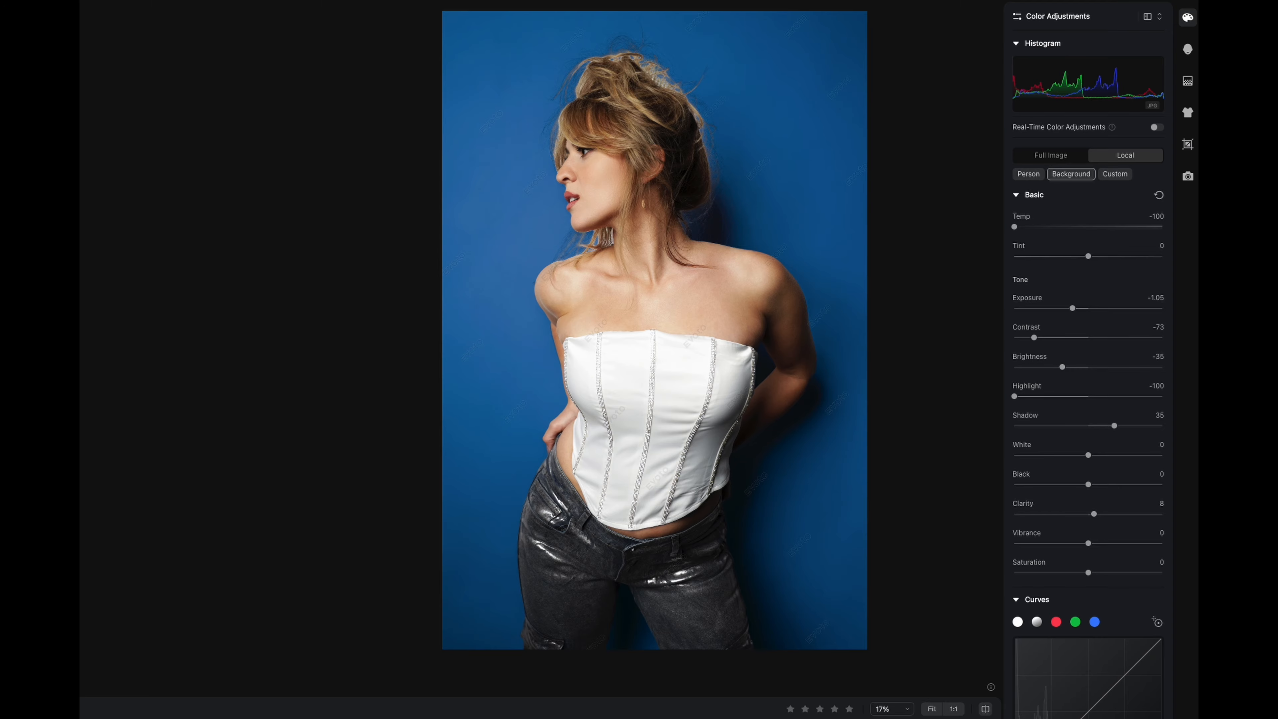
Import the screenshots of the Blue06 backdrop version and the red background version, and inspect the red one's adjustments
{"action": "left_click_drag", "start_coordinate": [1192, 604], "coordinate": [296, 195]}
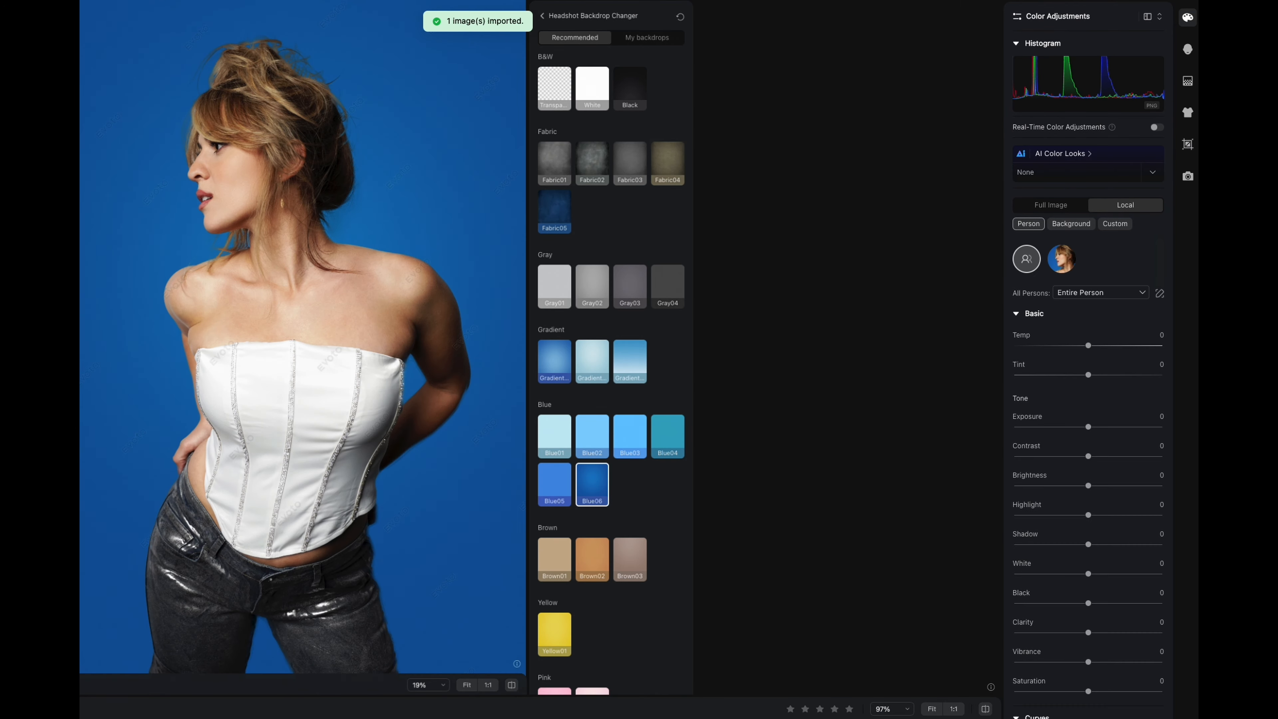
{"action": "left_click_drag", "start_coordinate": [1195, 468], "coordinate": [471, 284]}
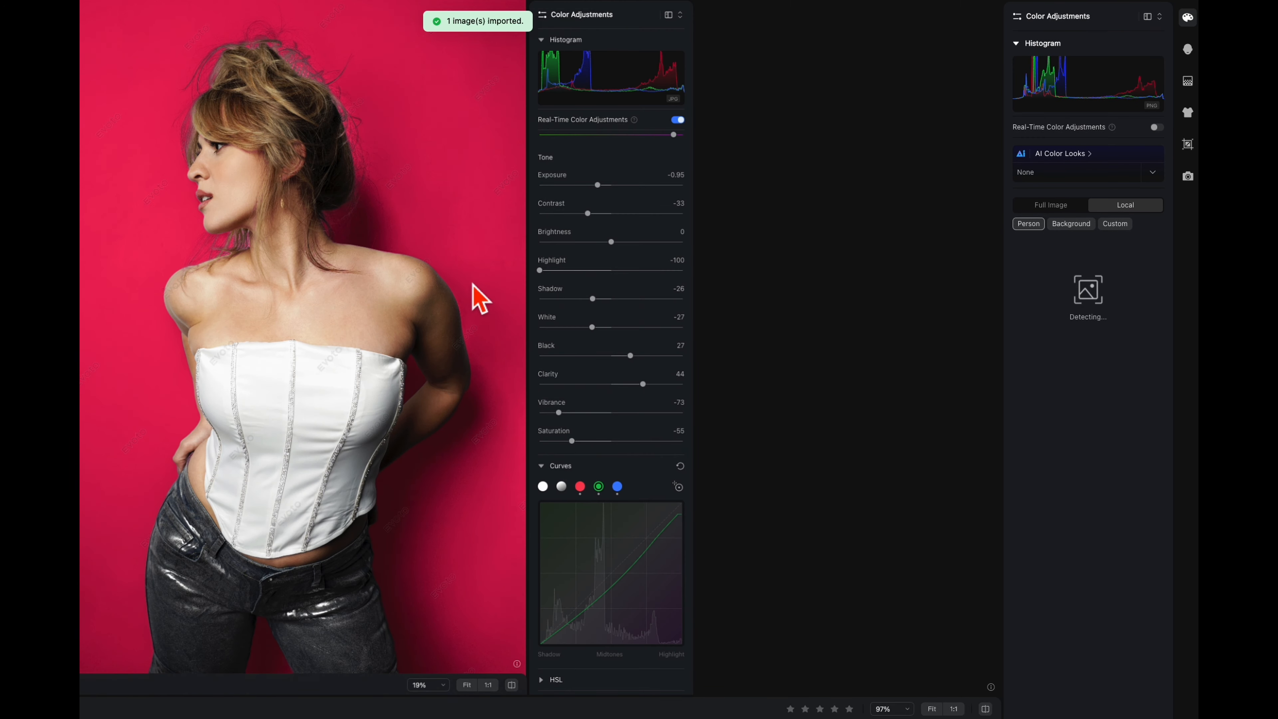
{"action": "left_click_drag", "start_coordinate": [472, 283], "coordinate": [675, 290]}
{"action": "left_click_drag", "start_coordinate": [711, 189], "coordinate": [718, 188]}
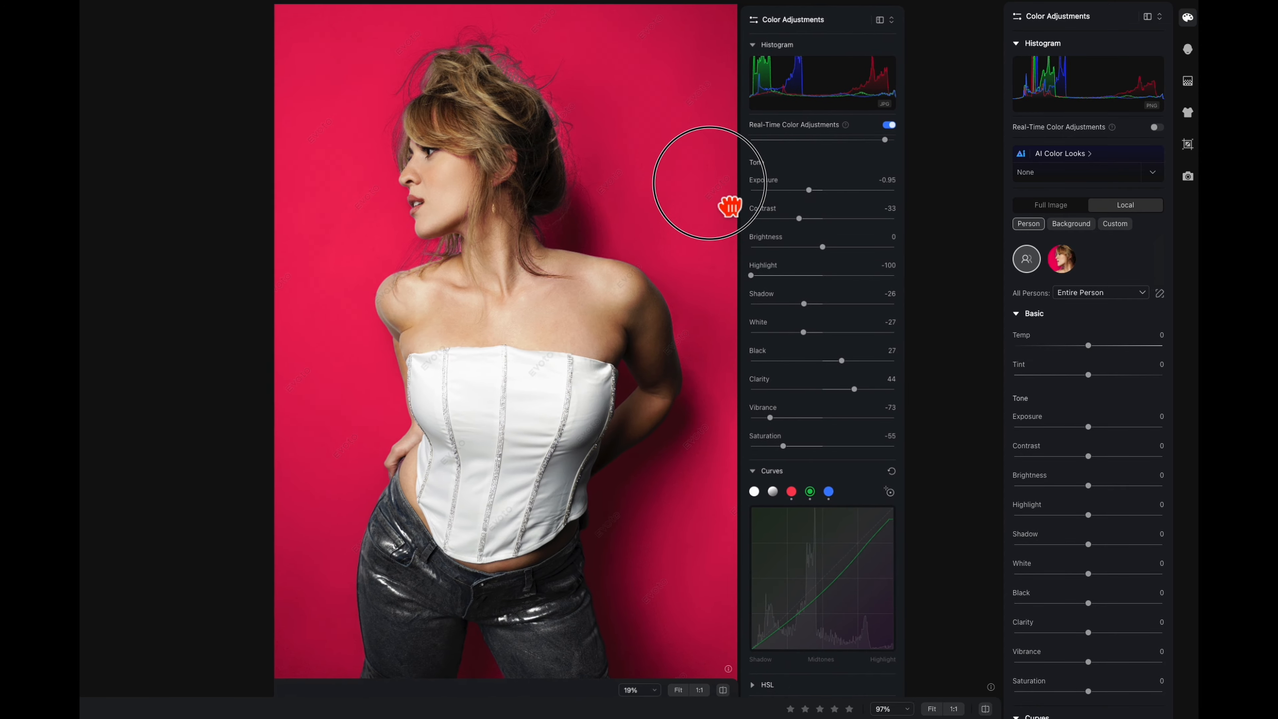